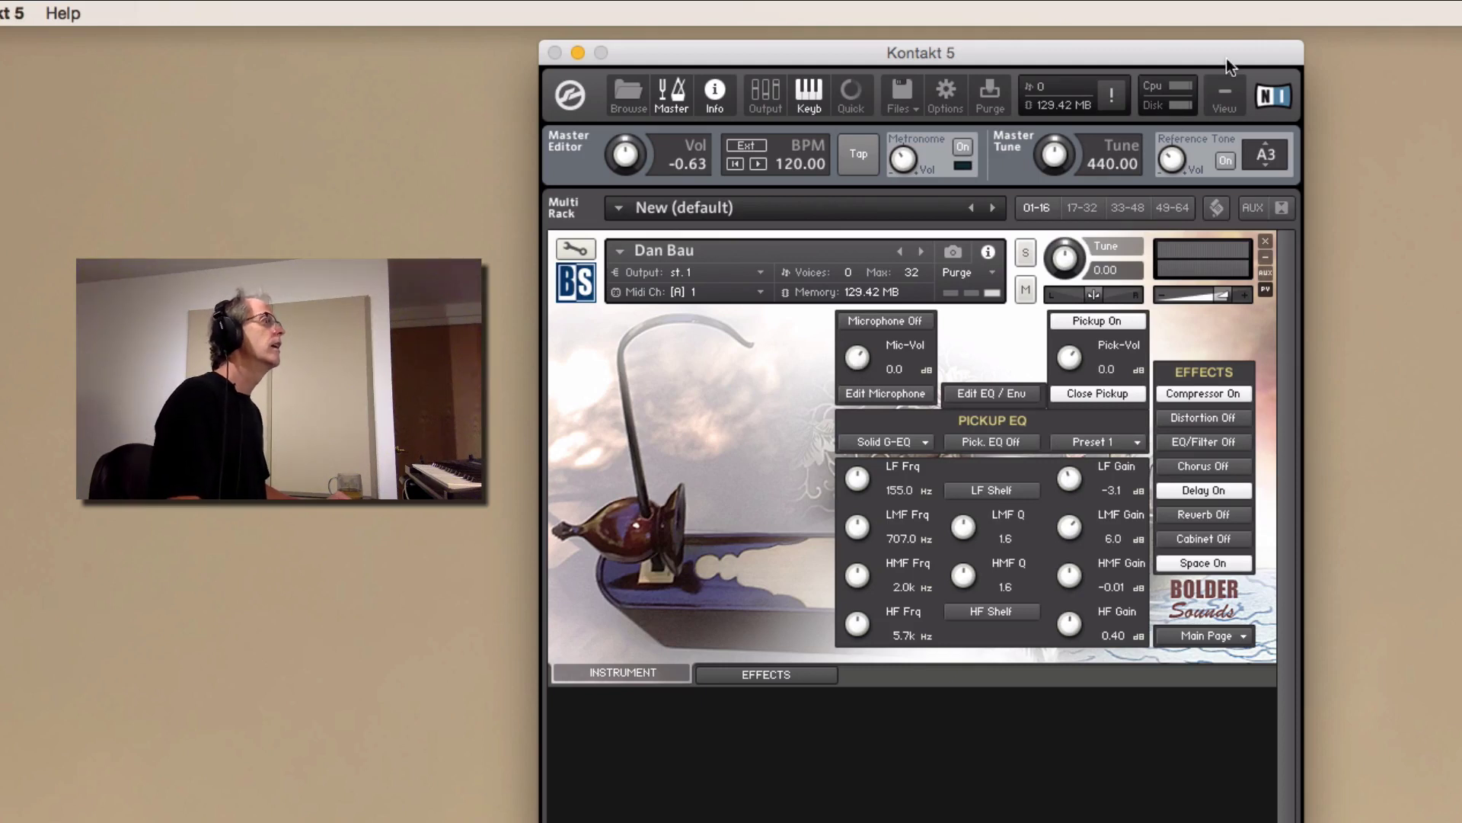
# Step: Collapse the expanded Kontakt rack to its compact view and consult the instrument's About Page, ending back on the Main Page
pyautogui.click(1222, 94)
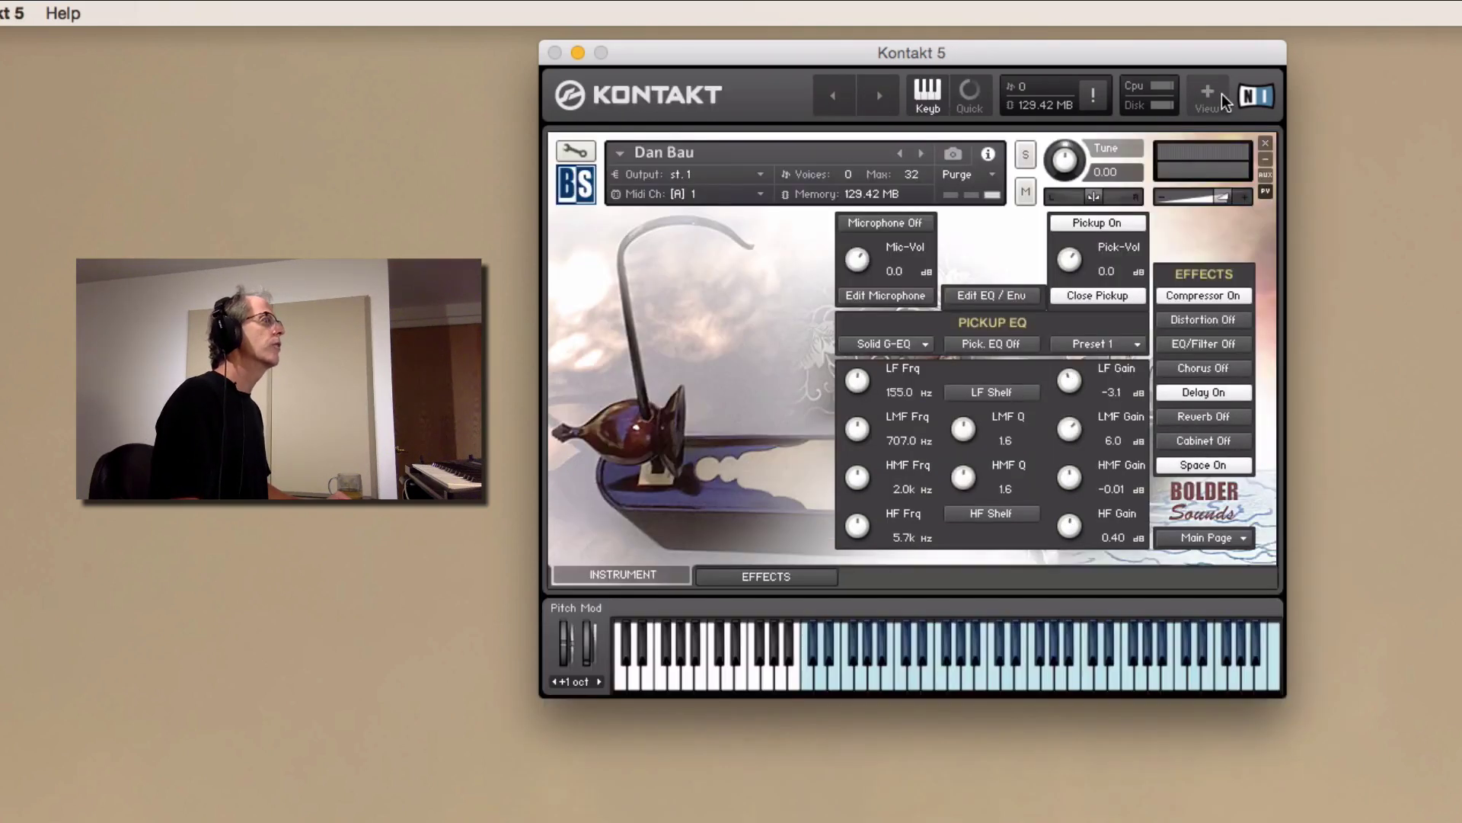
pyautogui.click(1226, 537)
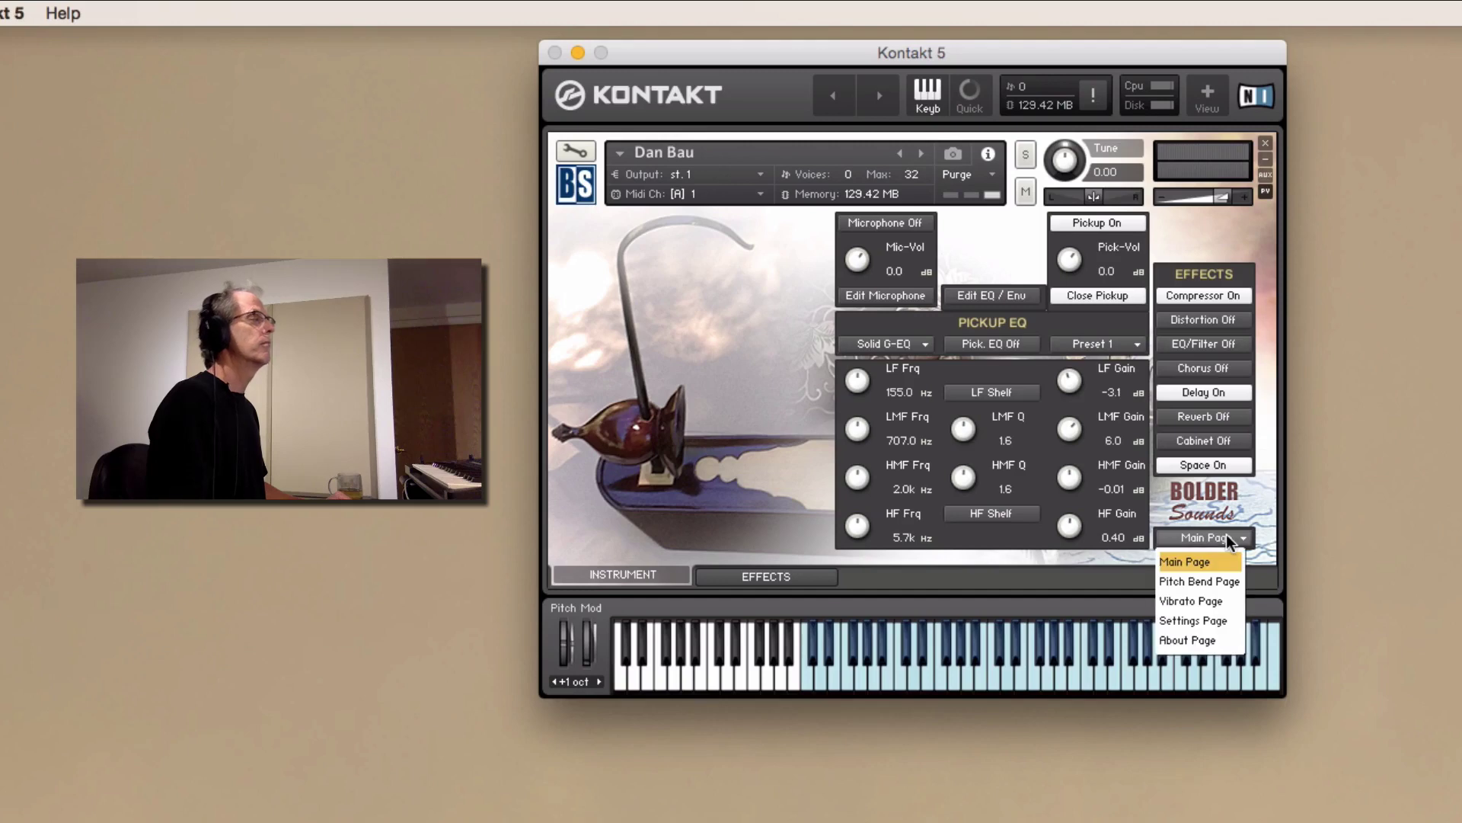
pyautogui.click(1217, 639)
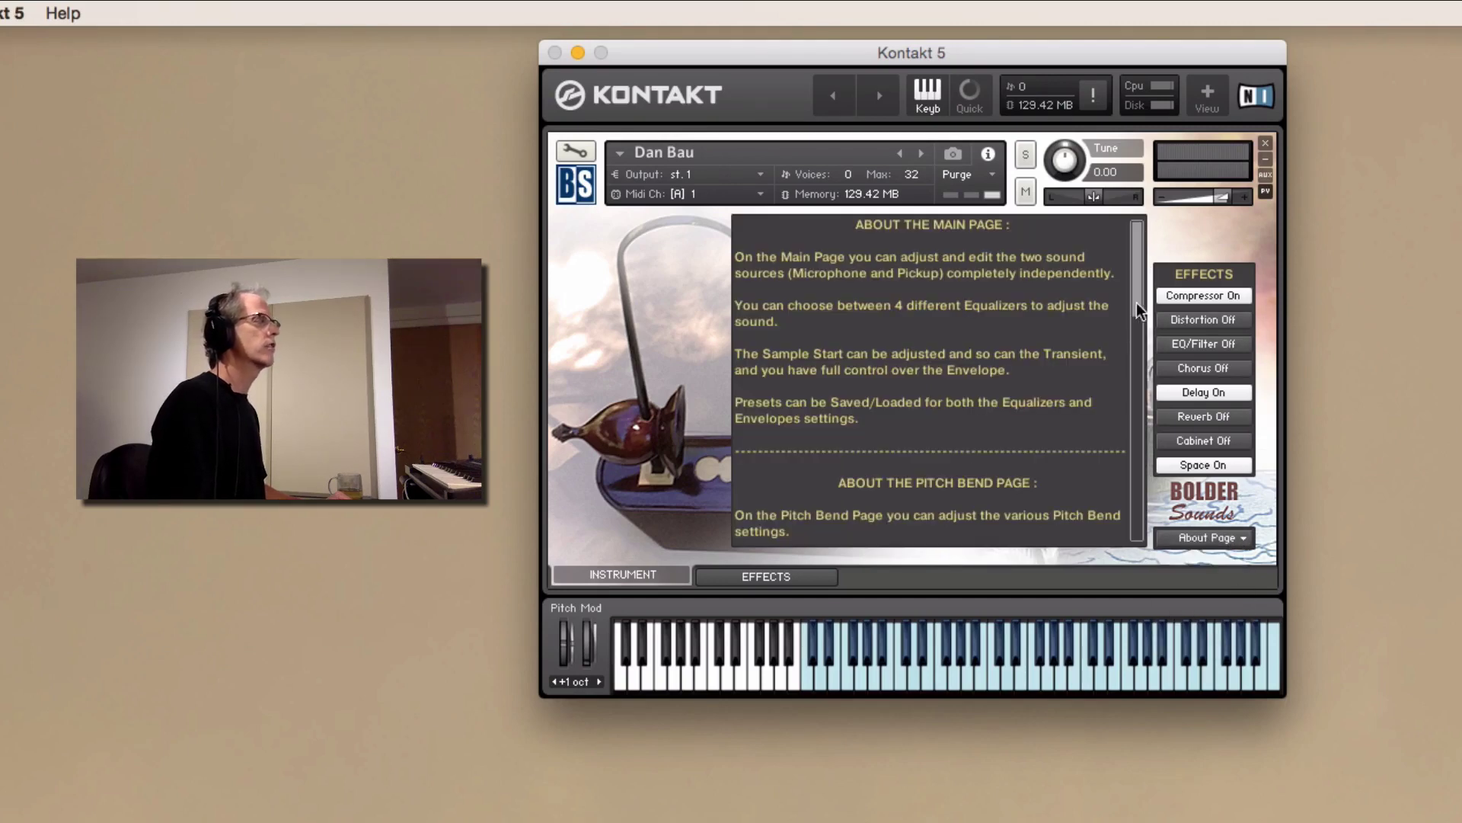
pyautogui.moveTo(1139, 303); pyautogui.dragTo(1135, 235)
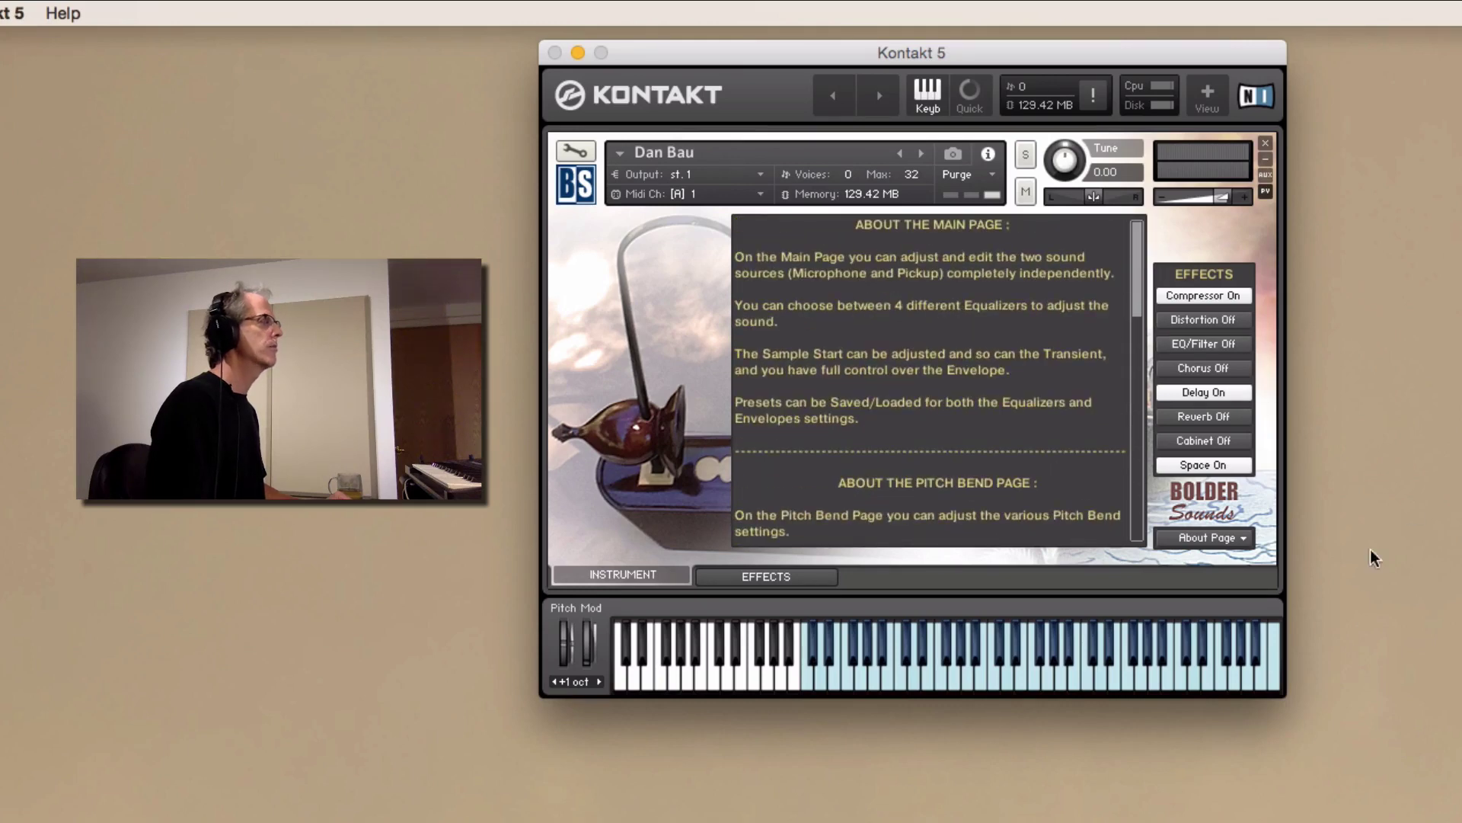
pyautogui.click(1227, 538)
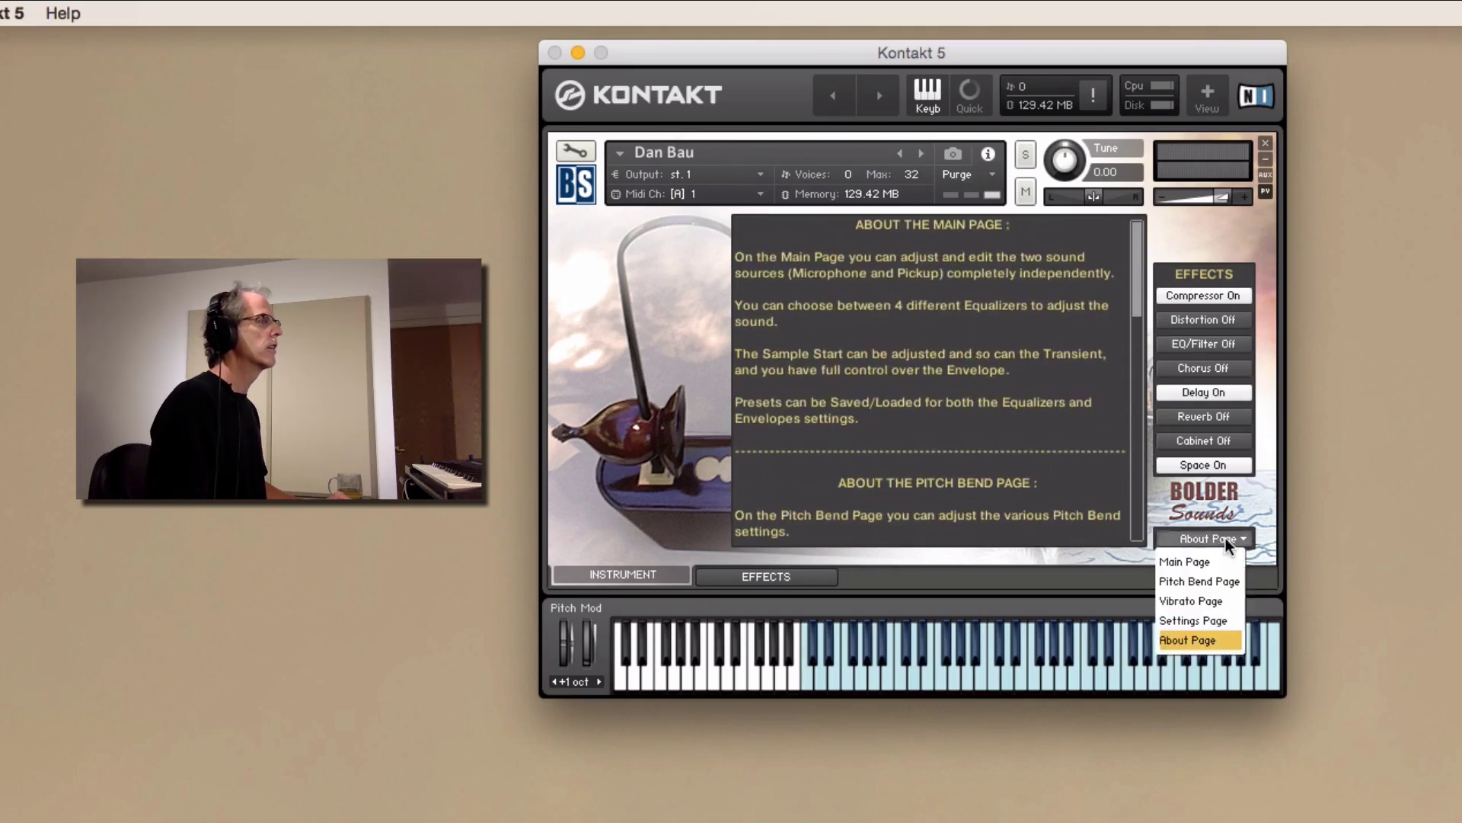
pyautogui.click(1209, 557)
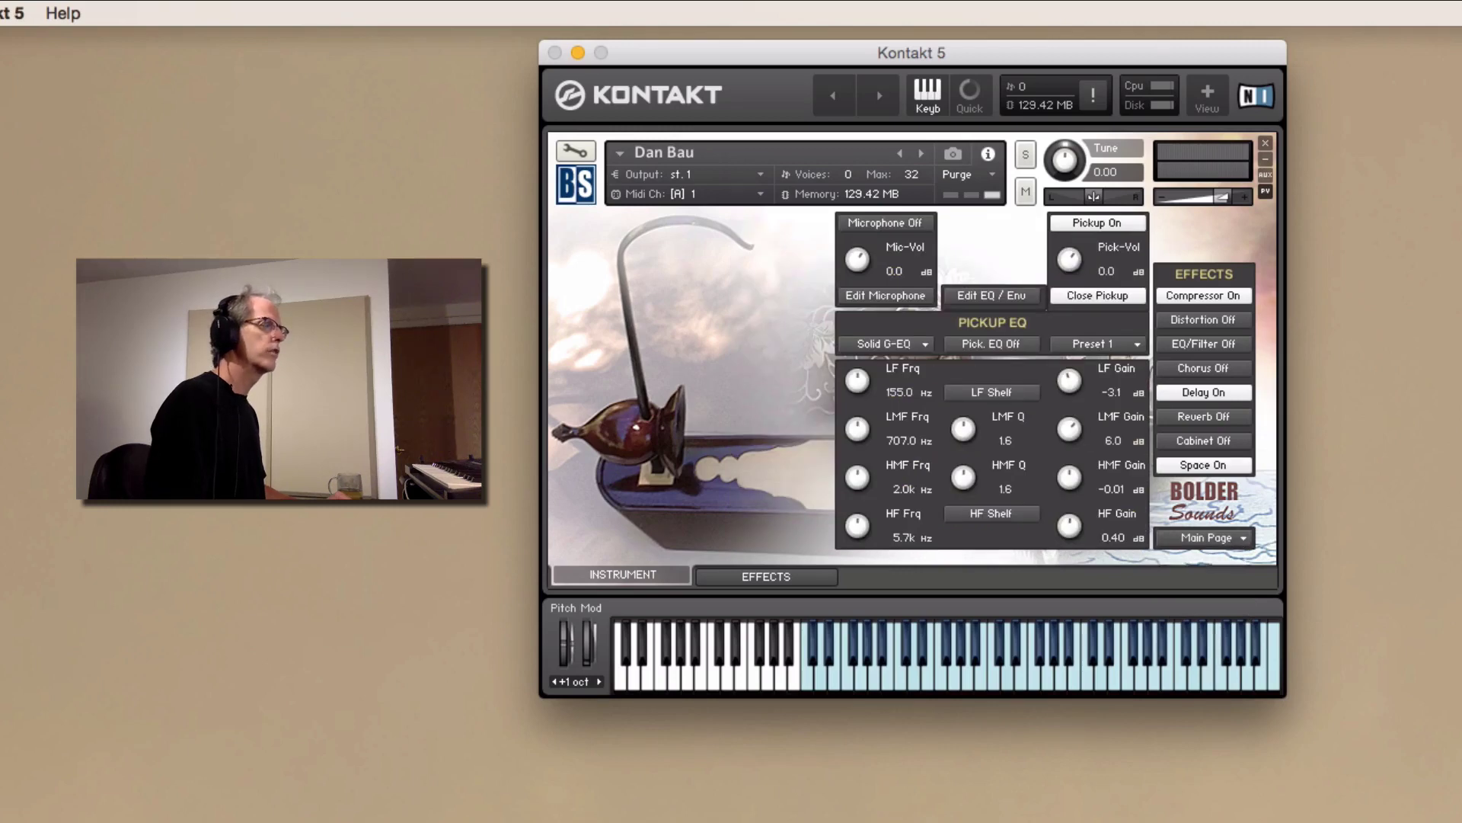
# Step: Switch to the Dan Bau Manual PDF in Preview and look through its cover, index and introduction to the instrument
pyautogui.press('super+Tab')
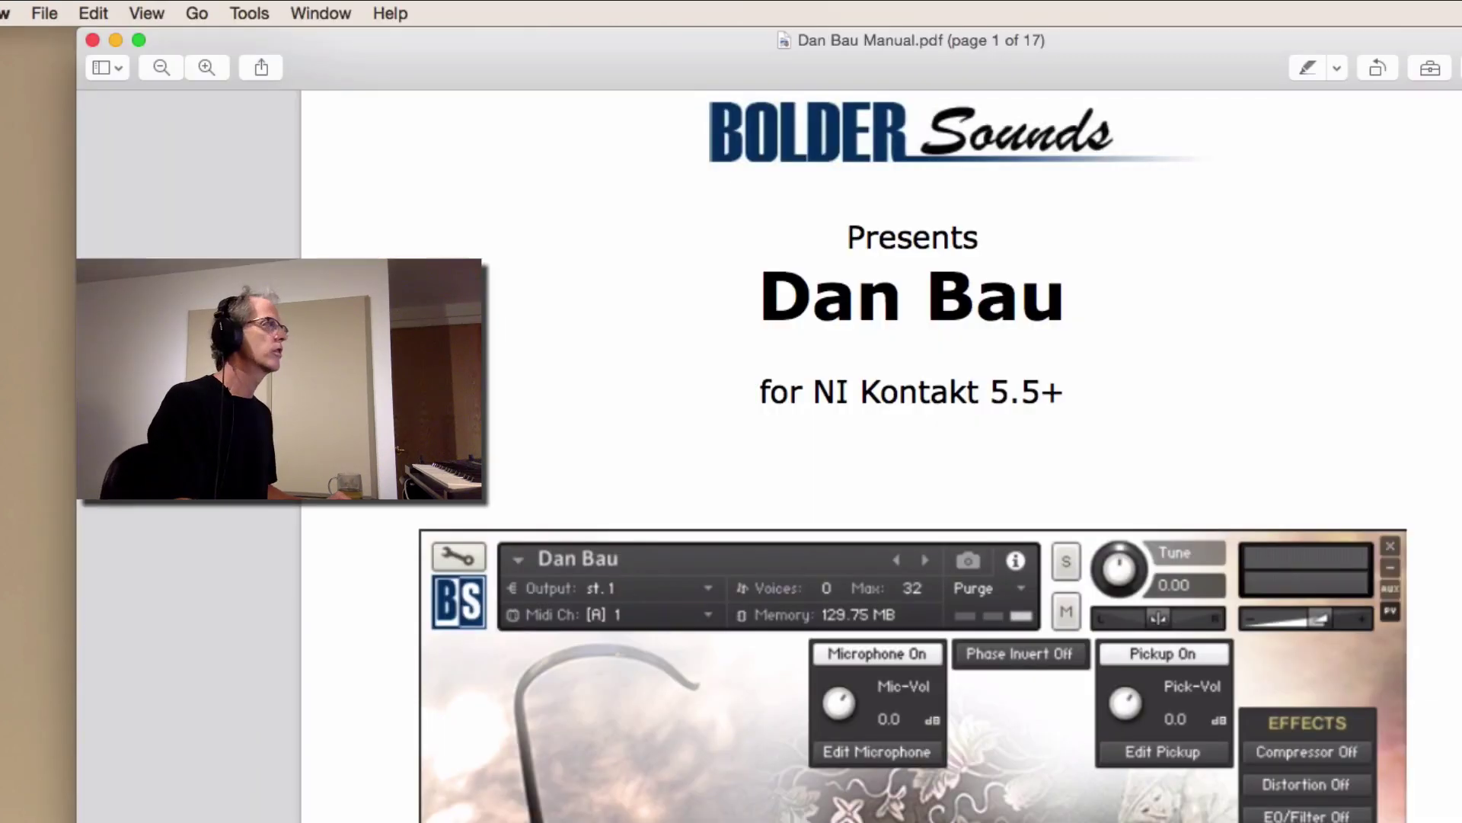
pyautogui.scroll(-2, 881, 457)
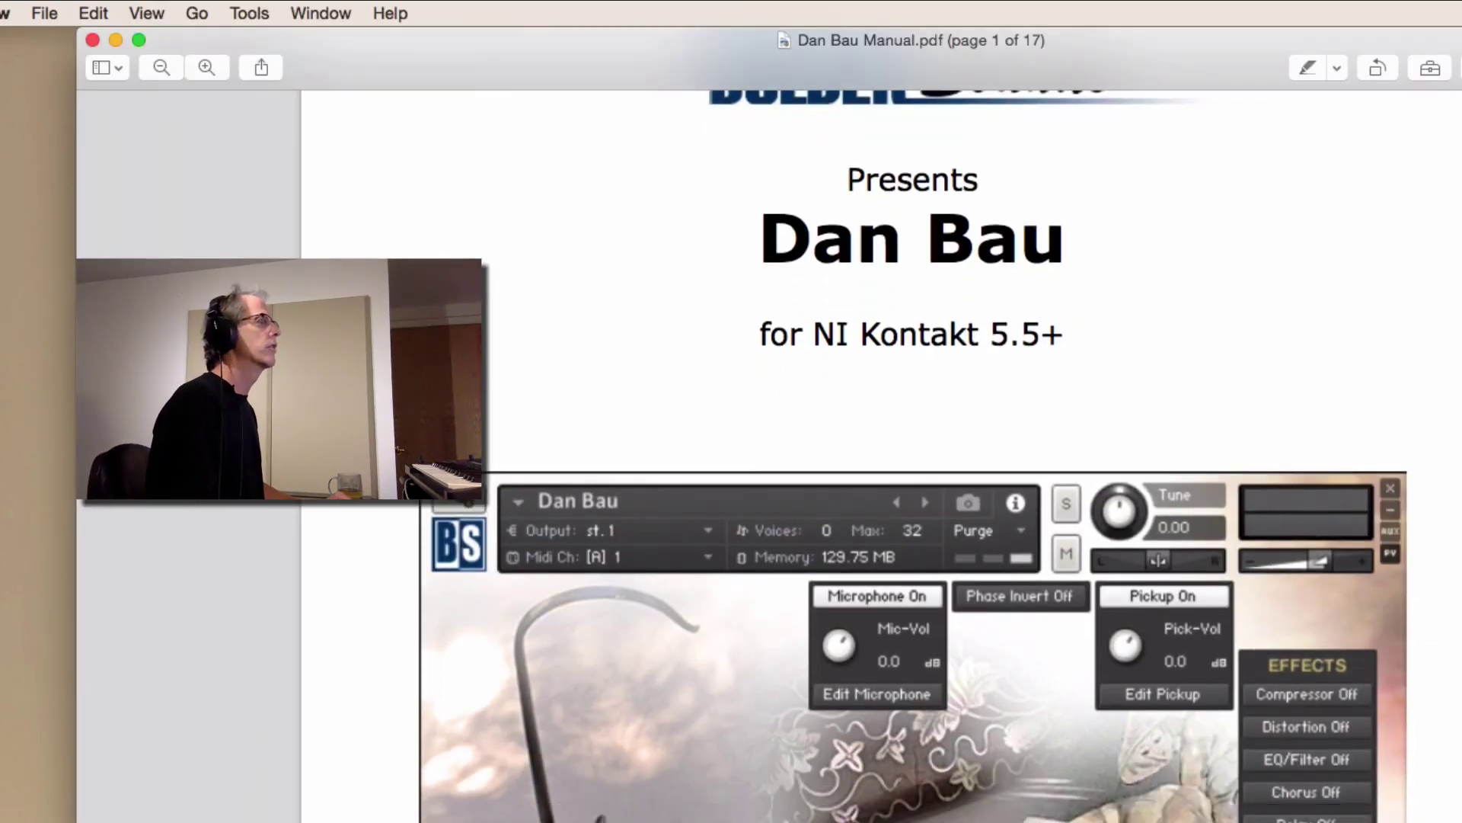
pyautogui.scroll(-10, 881, 457)
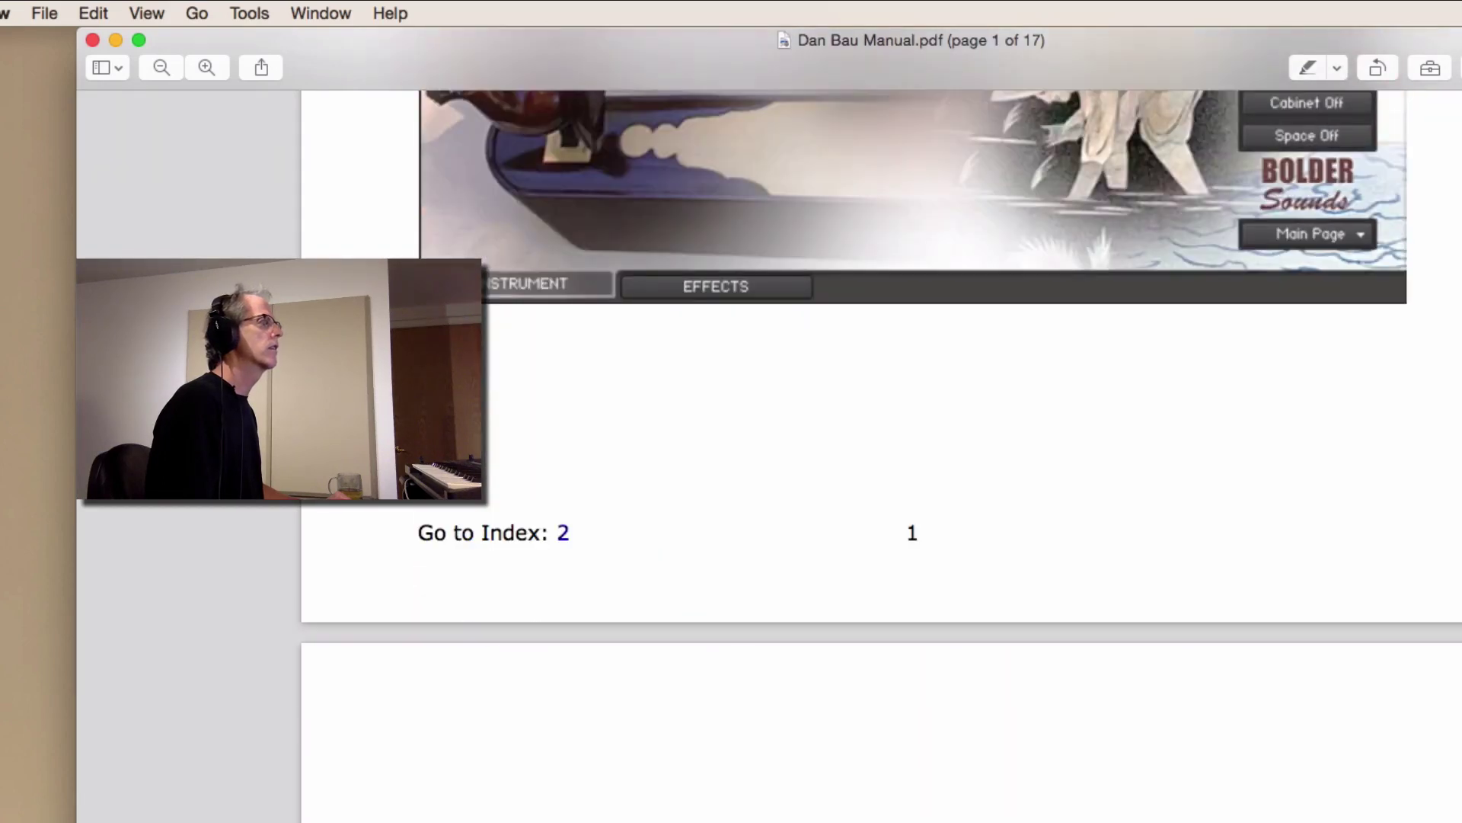
pyautogui.scroll(-10, 881, 457)
pyautogui.scroll(-3, 882, 457)
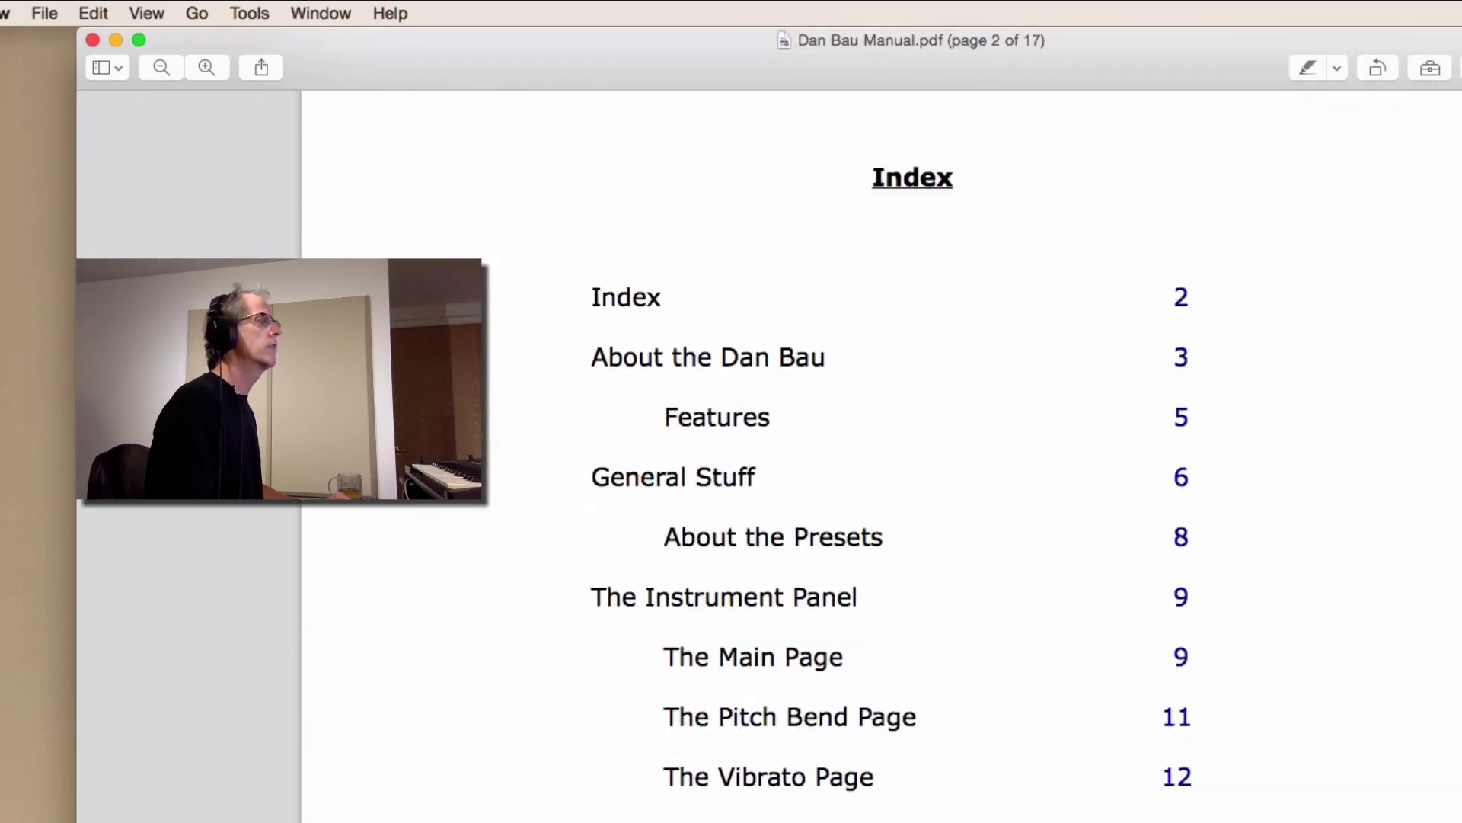
pyautogui.scroll(-10, 881, 457)
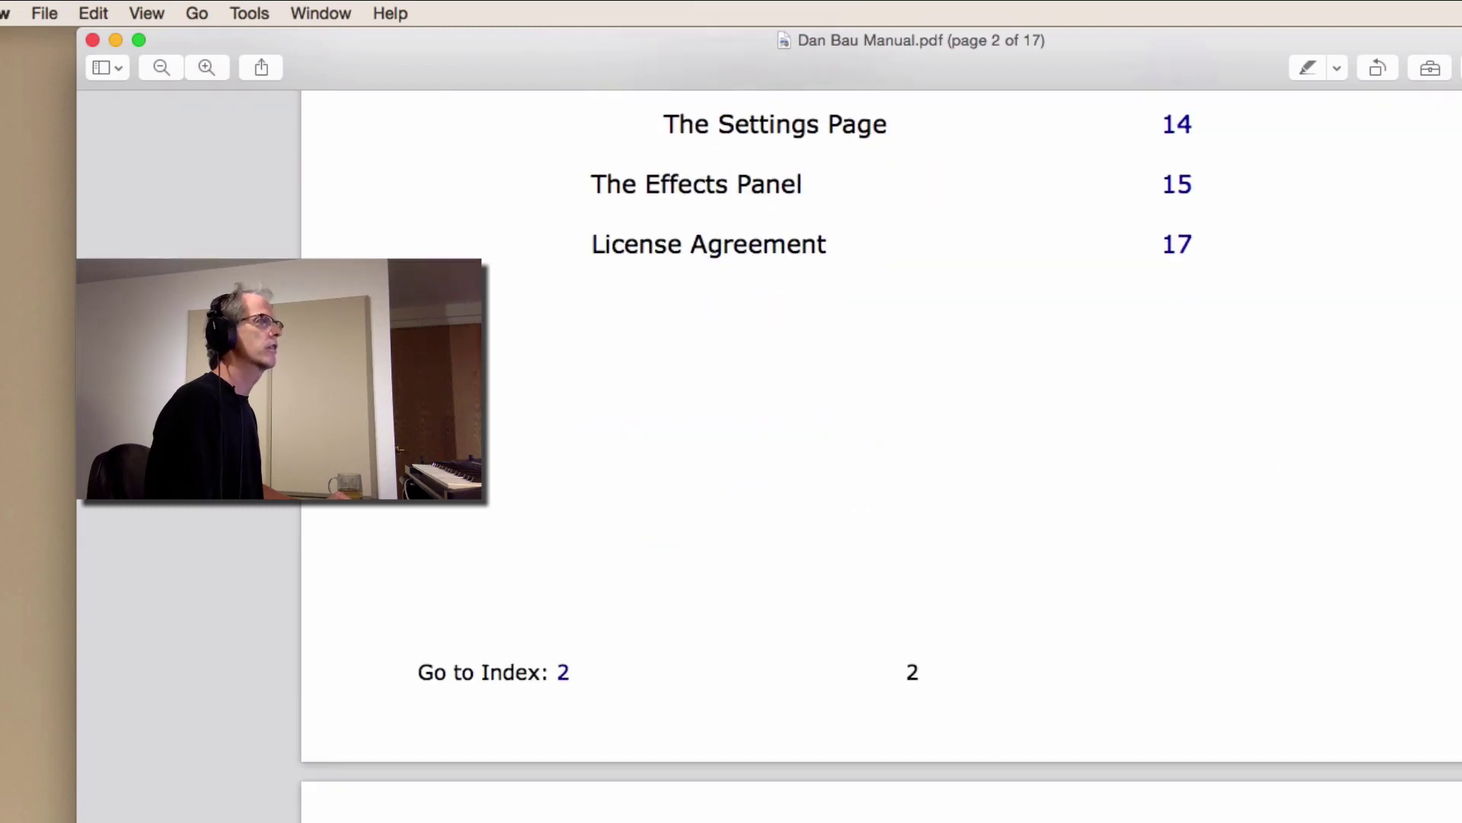
pyautogui.scroll(-13, 882, 457)
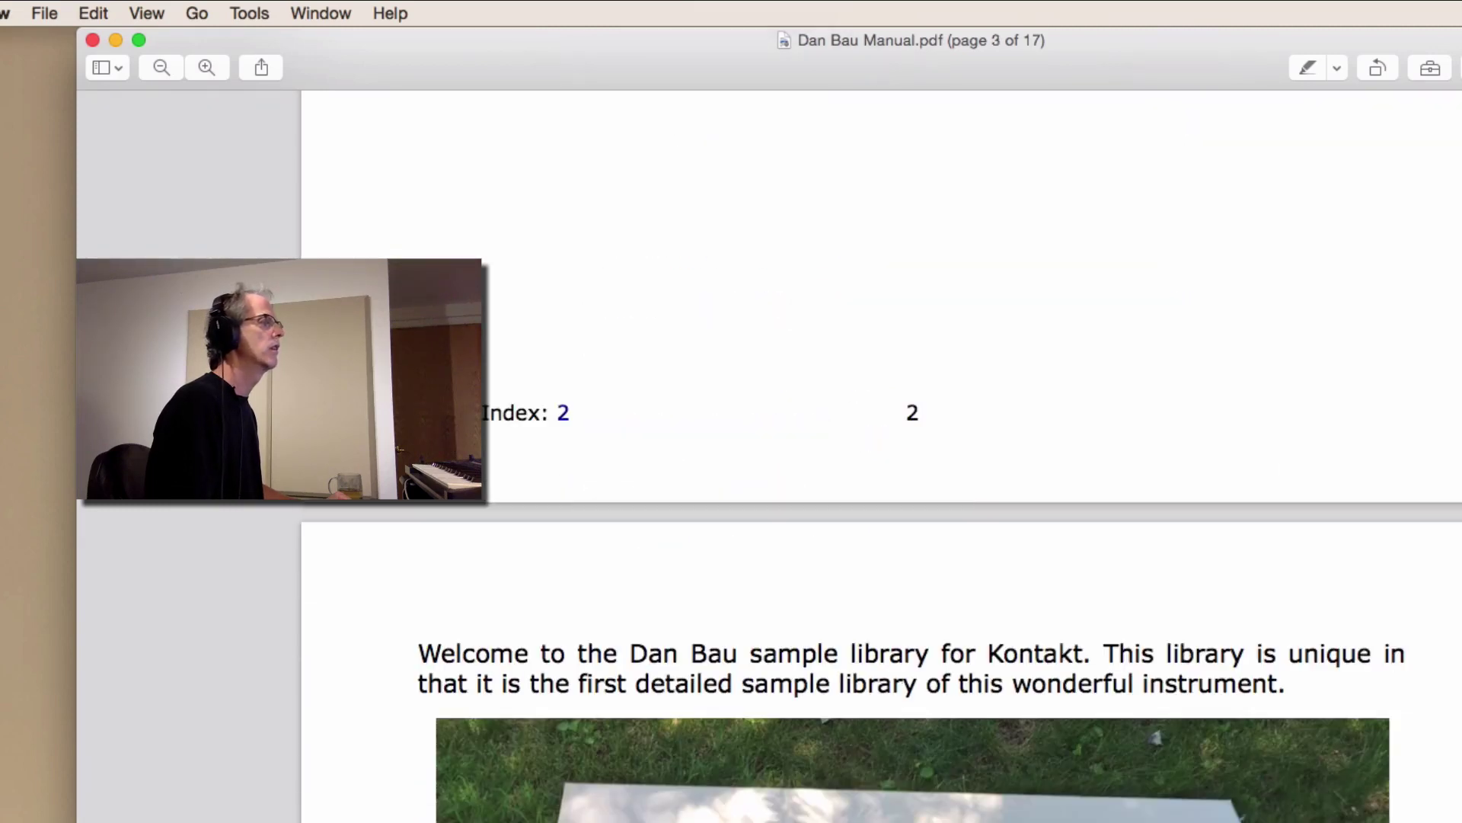
pyautogui.scroll(-11, 914, 457)
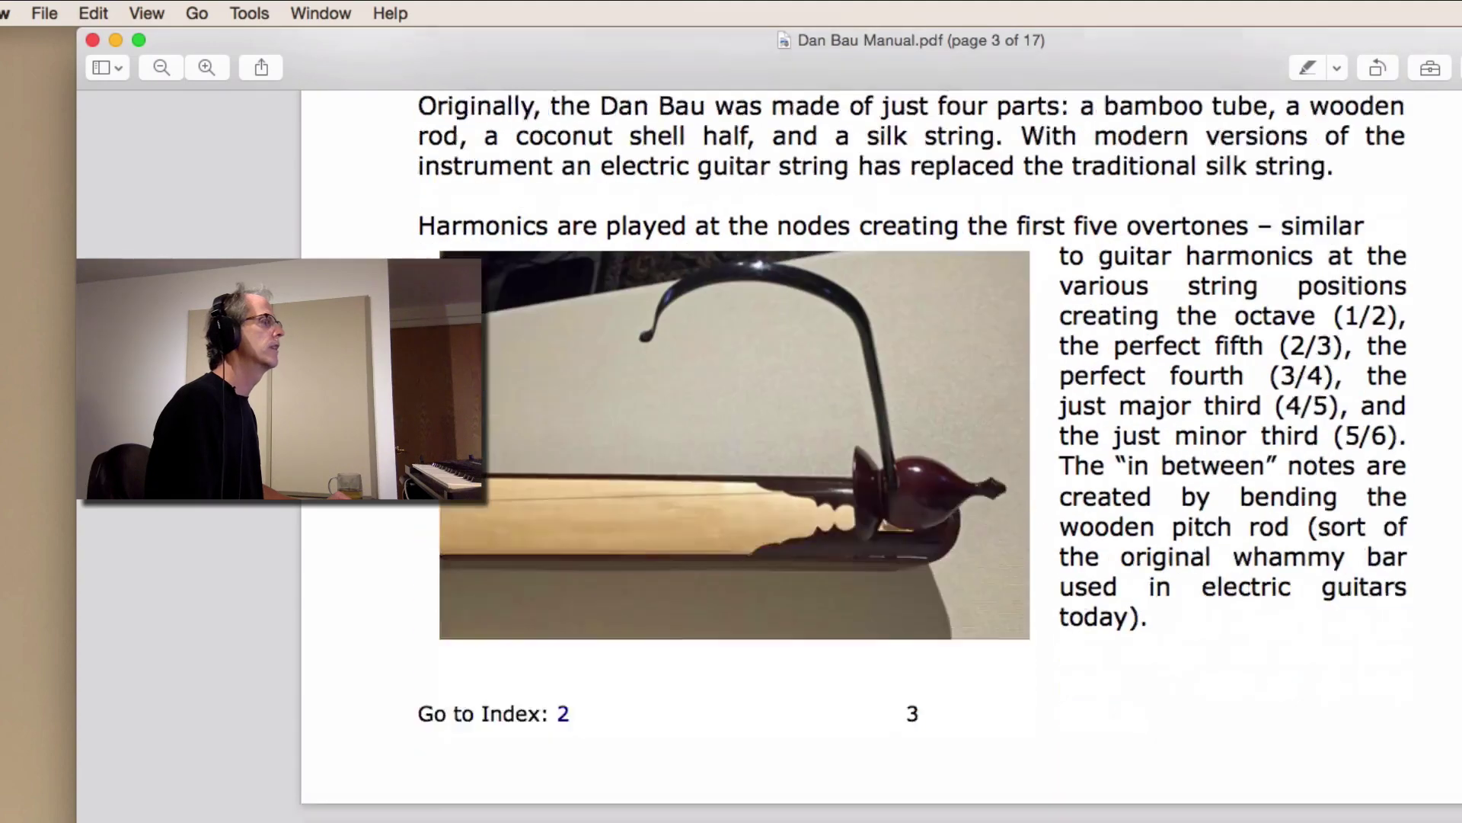
pyautogui.scroll(7, 914, 457)
pyautogui.scroll(15, 915, 457)
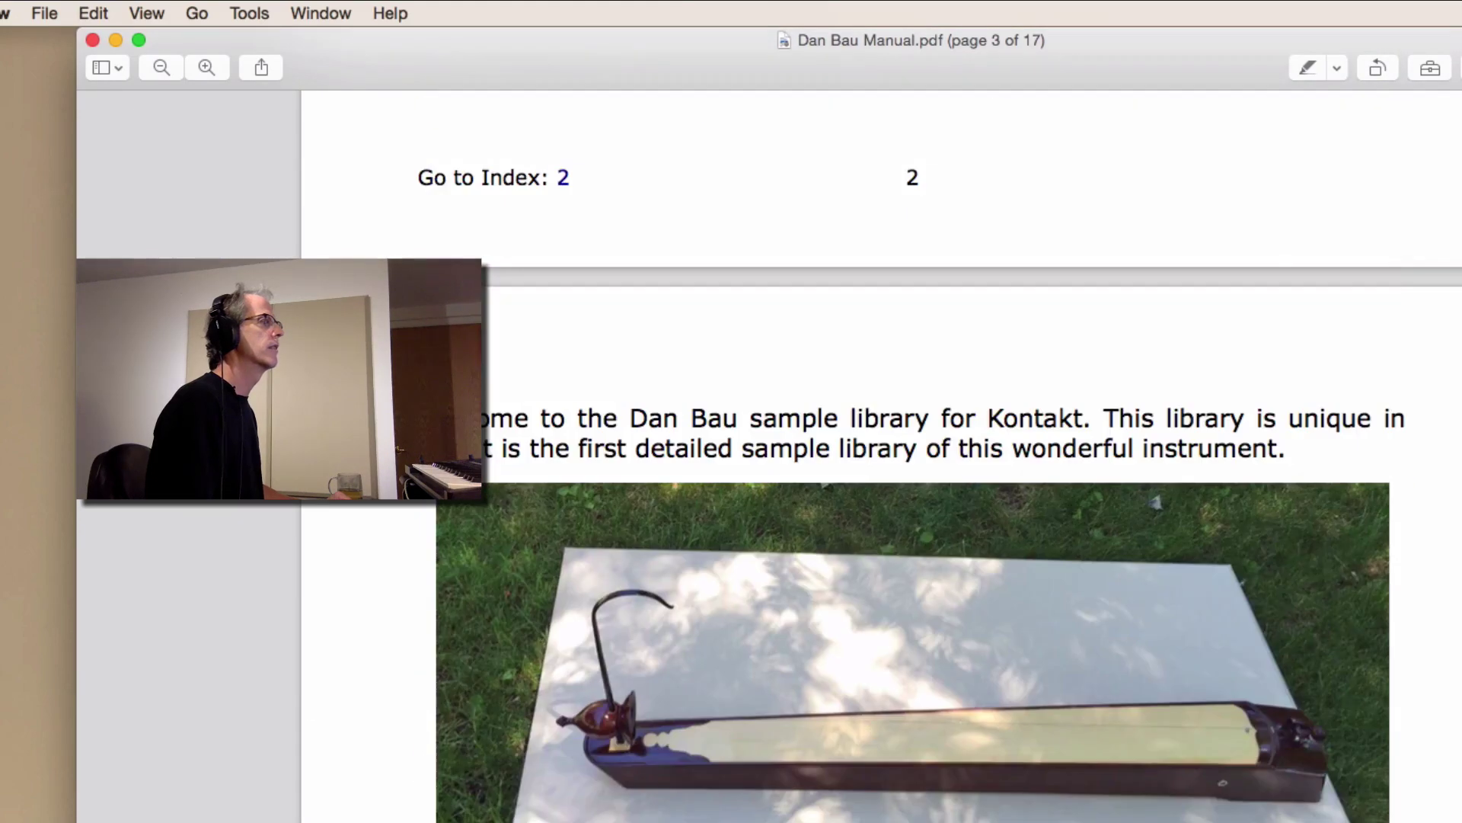
pyautogui.scroll(18, 881, 457)
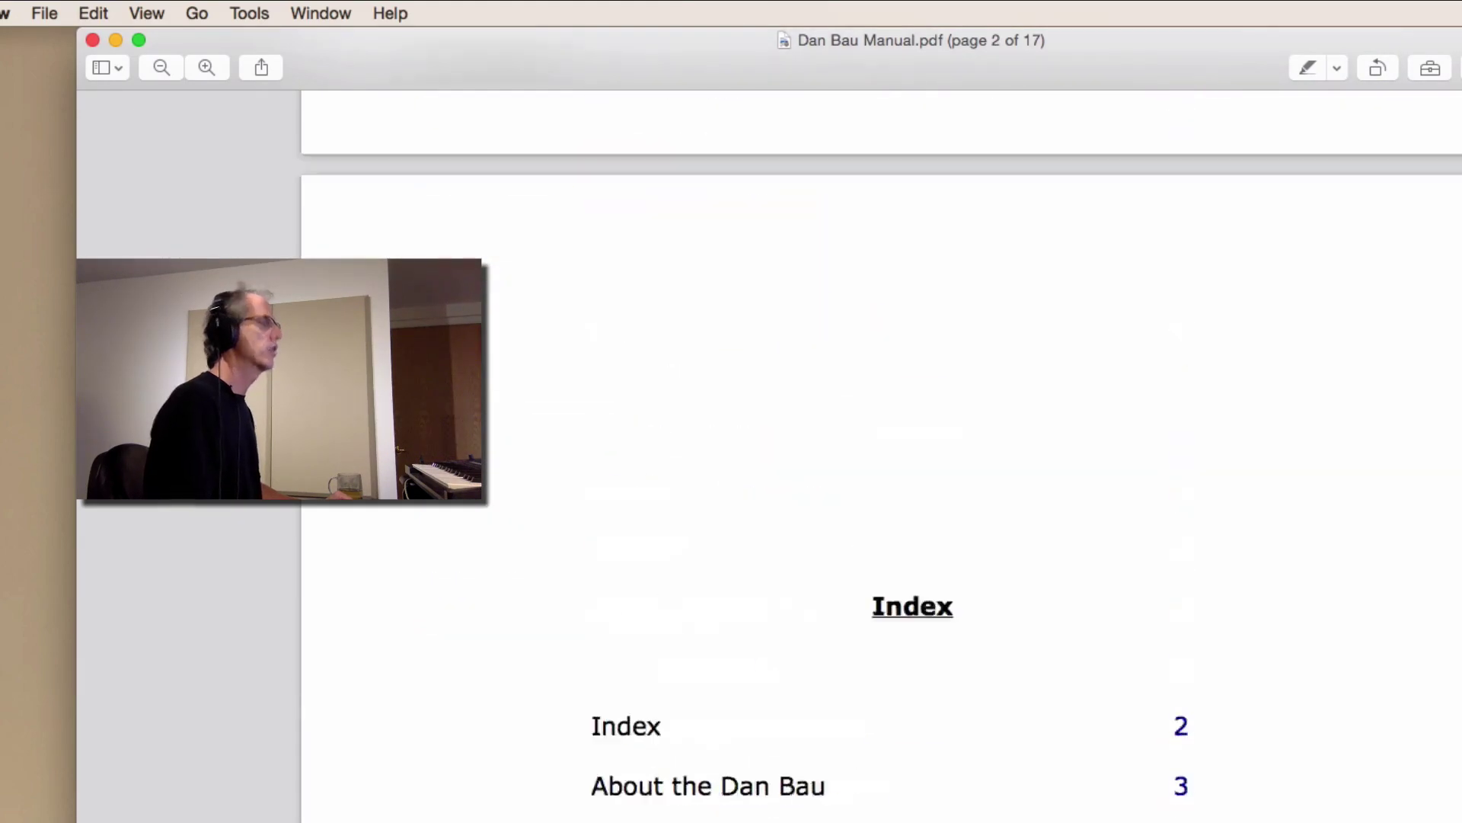
pyautogui.scroll(2, 881, 457)
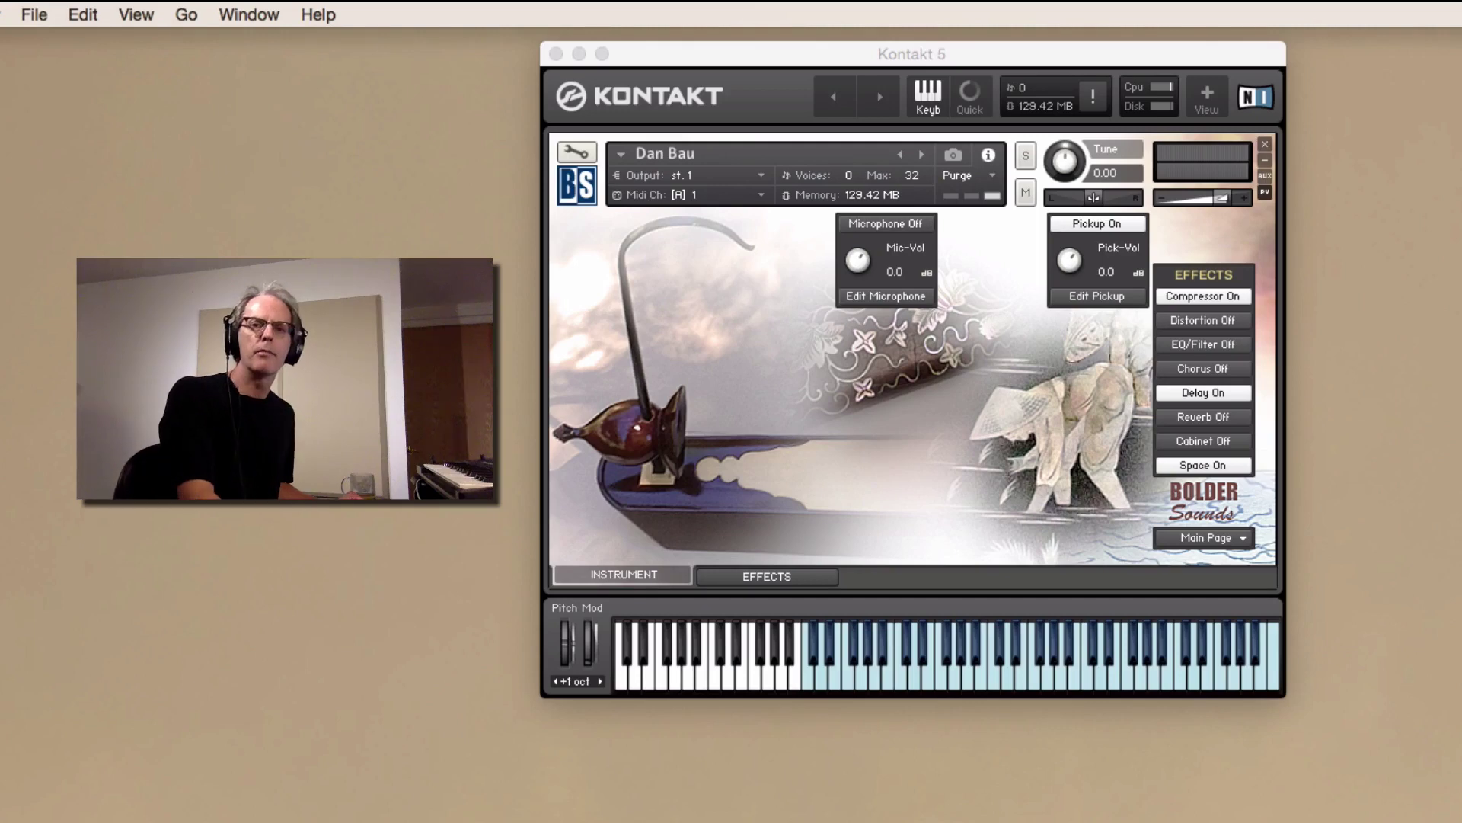
# Step: In Kontakt, view the Effects panel, then return to the Instrument panel and check which pages it offers
pyautogui.click(620, 577)
pyautogui.click(777, 576)
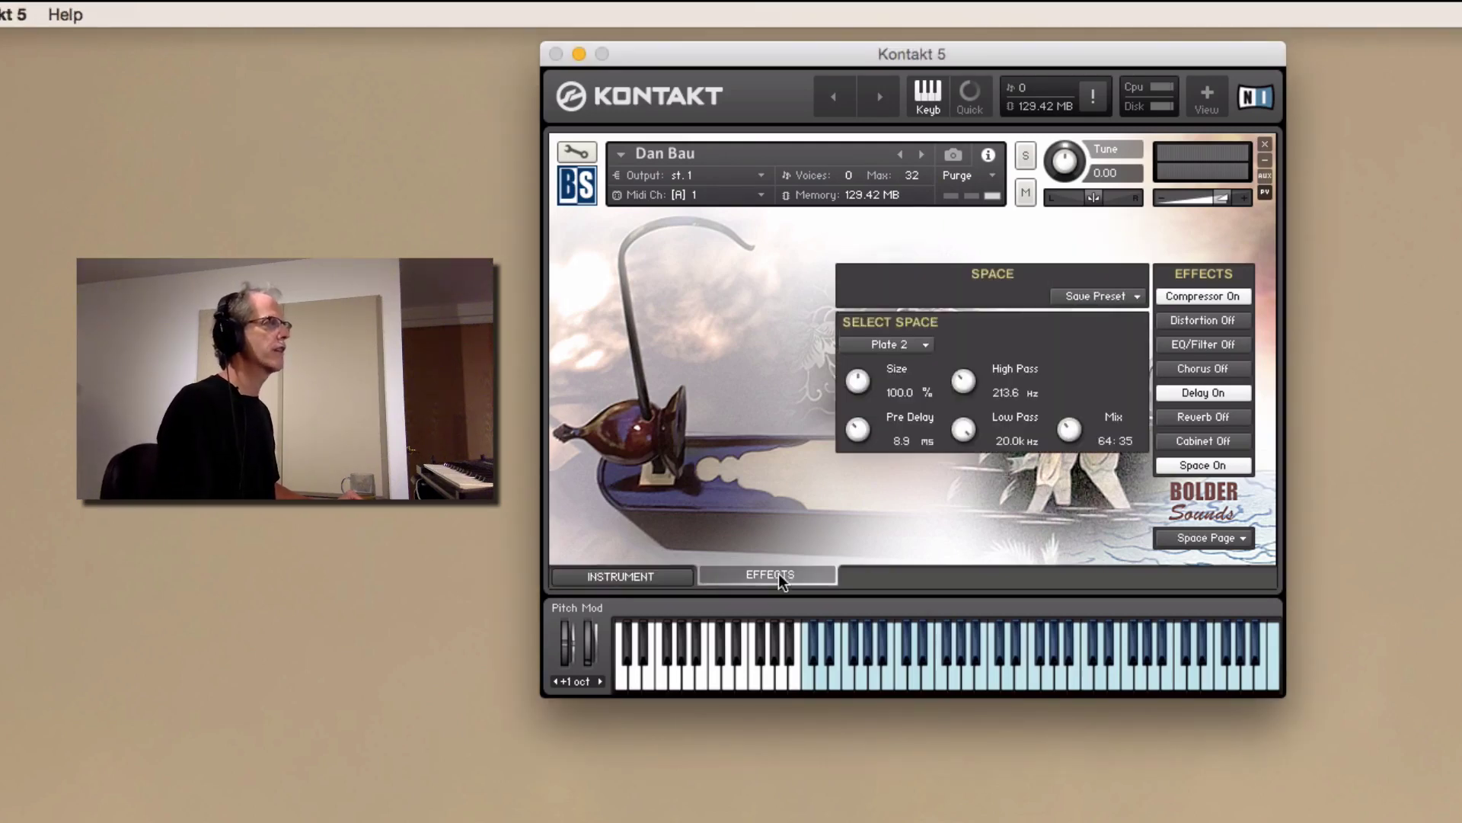
pyautogui.click(619, 574)
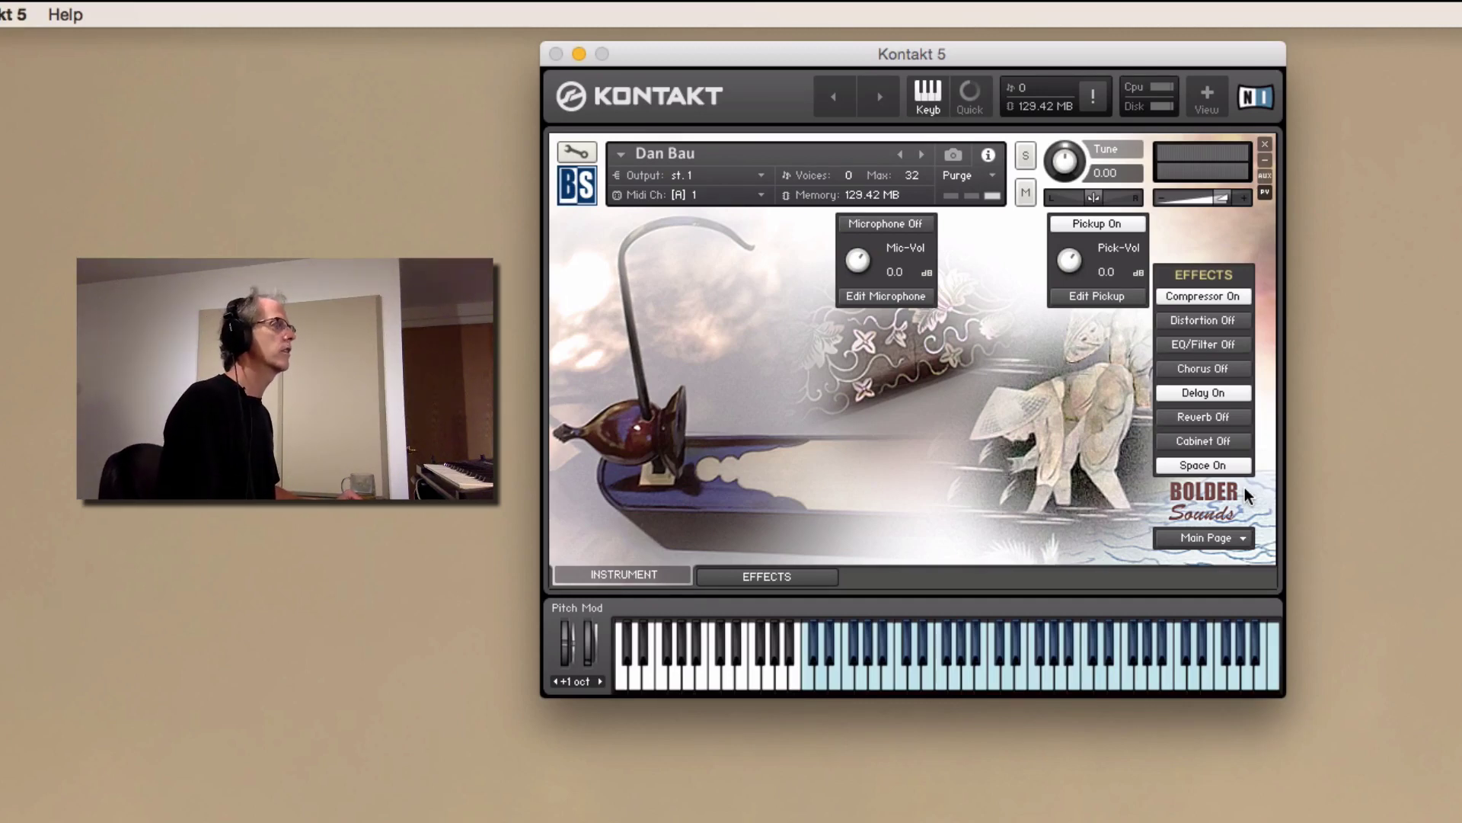
pyautogui.click(1244, 541)
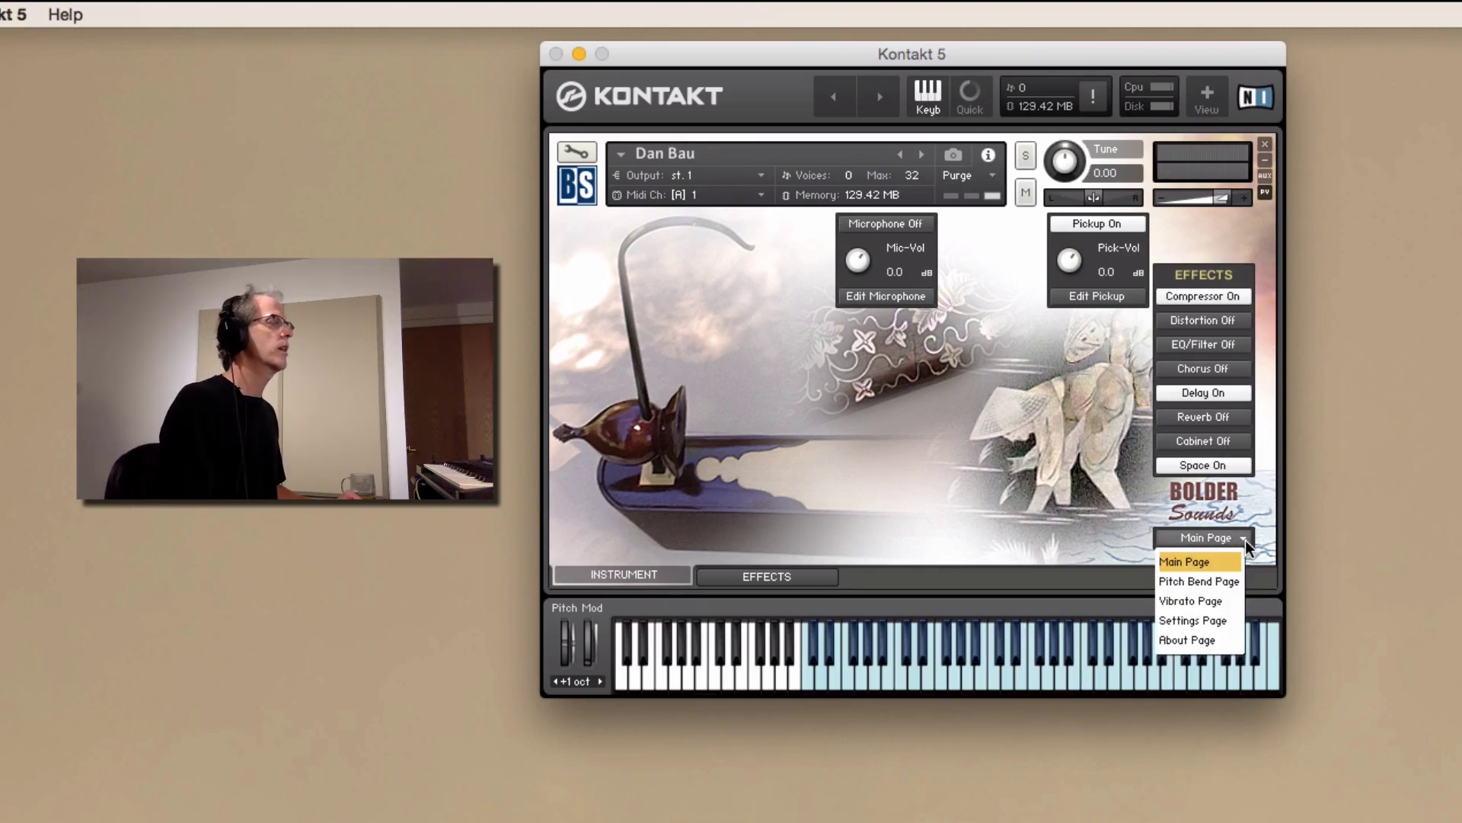
pyautogui.click(1259, 501)
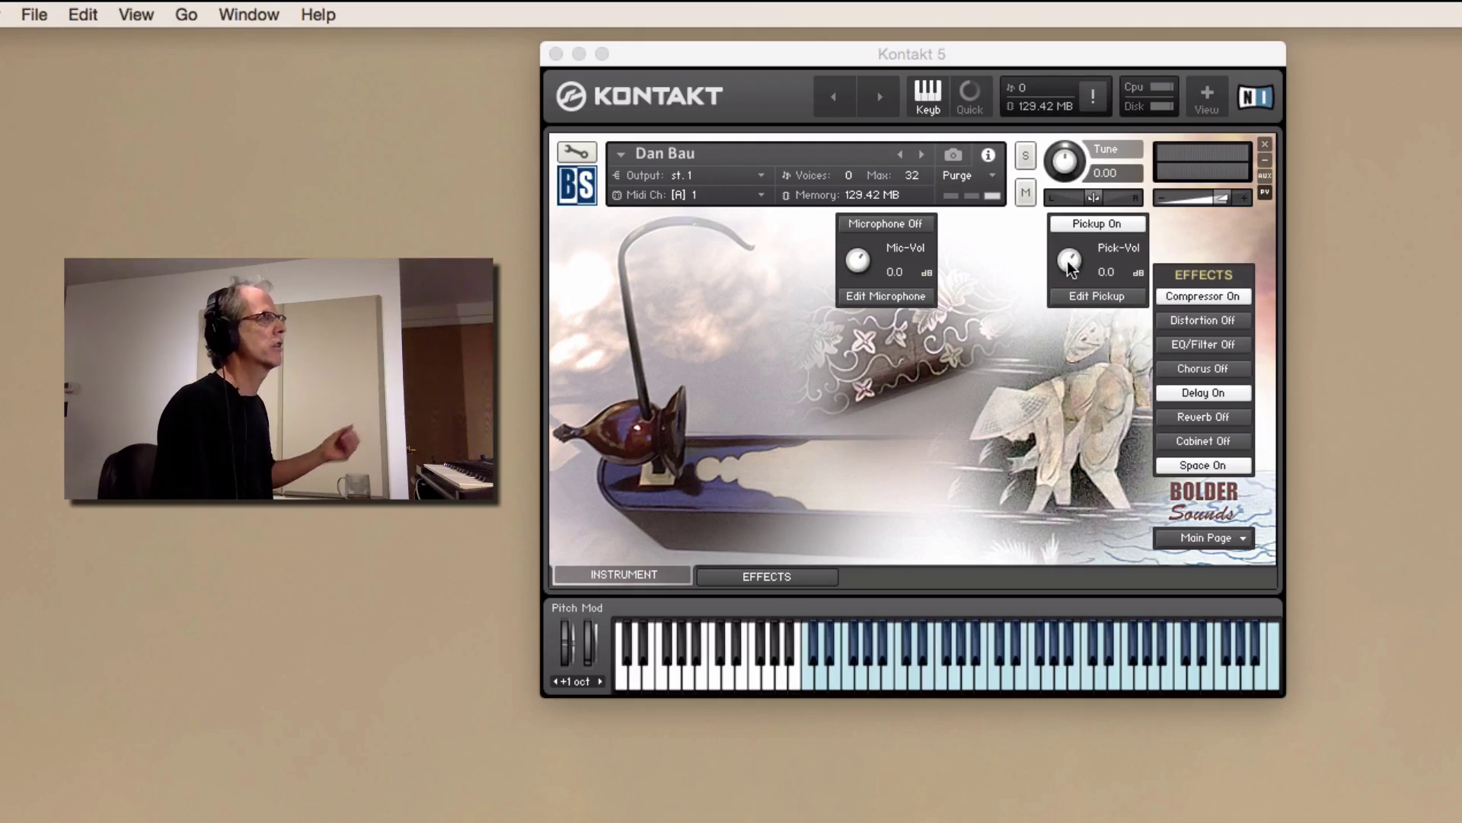
# Step: In the pickup envelope, set the sample start to 4.2 %, the envelope attack to 122.4 ms and the attack curve to 84
pyautogui.click(1109, 295)
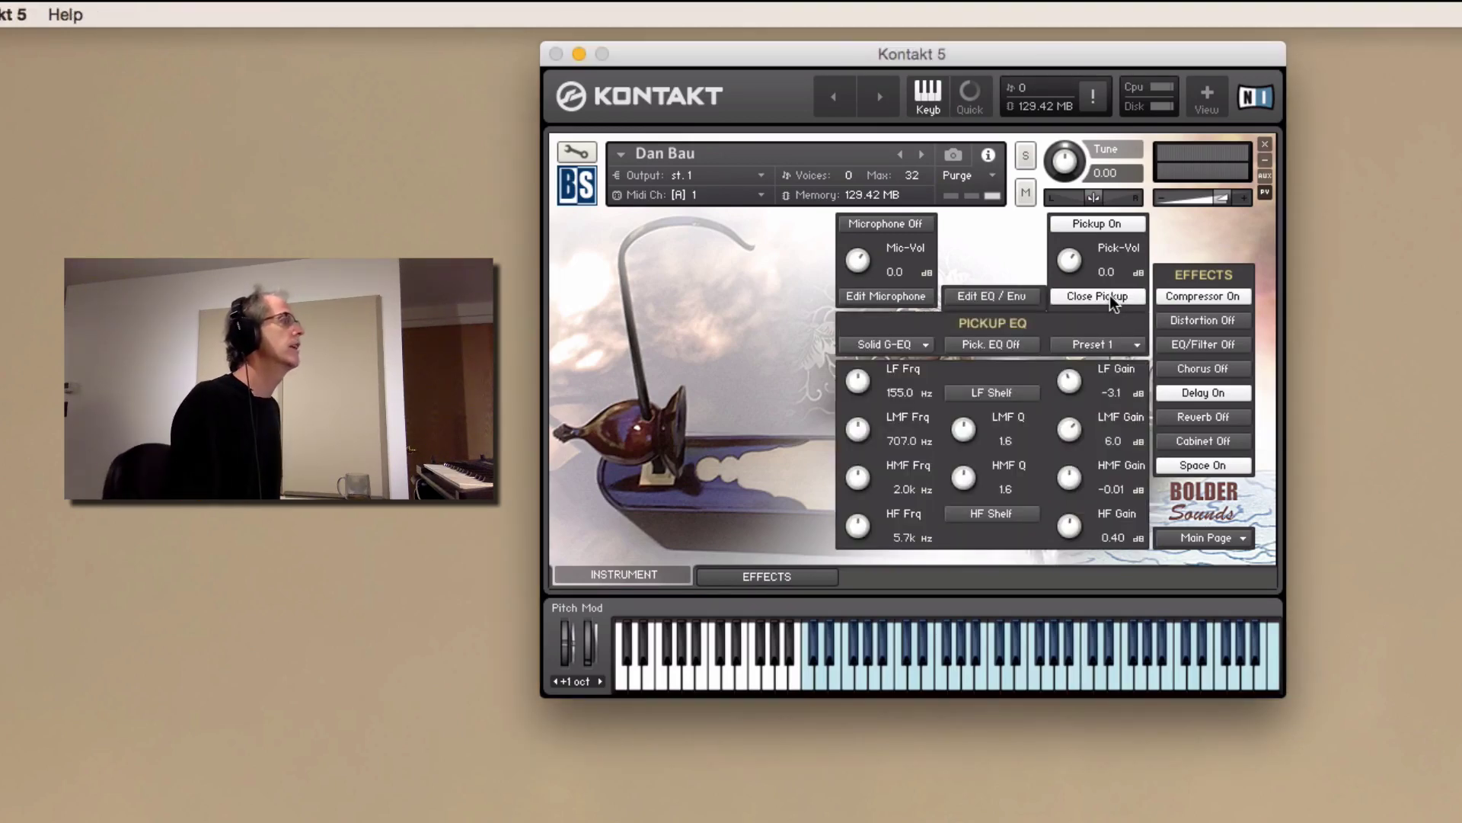
pyautogui.click(984, 297)
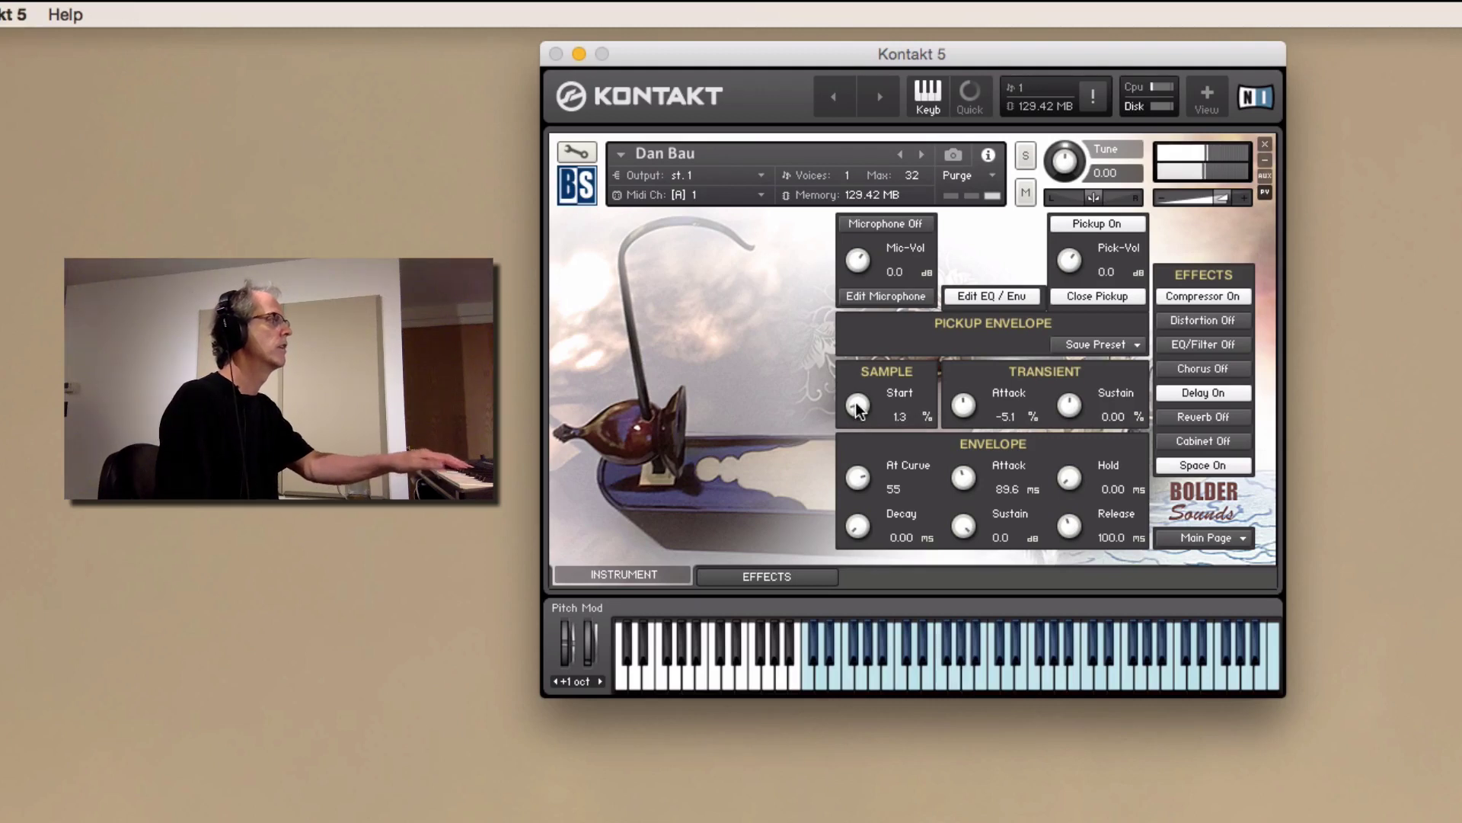
pyautogui.moveTo(858, 410); pyautogui.dragTo(851, 377)
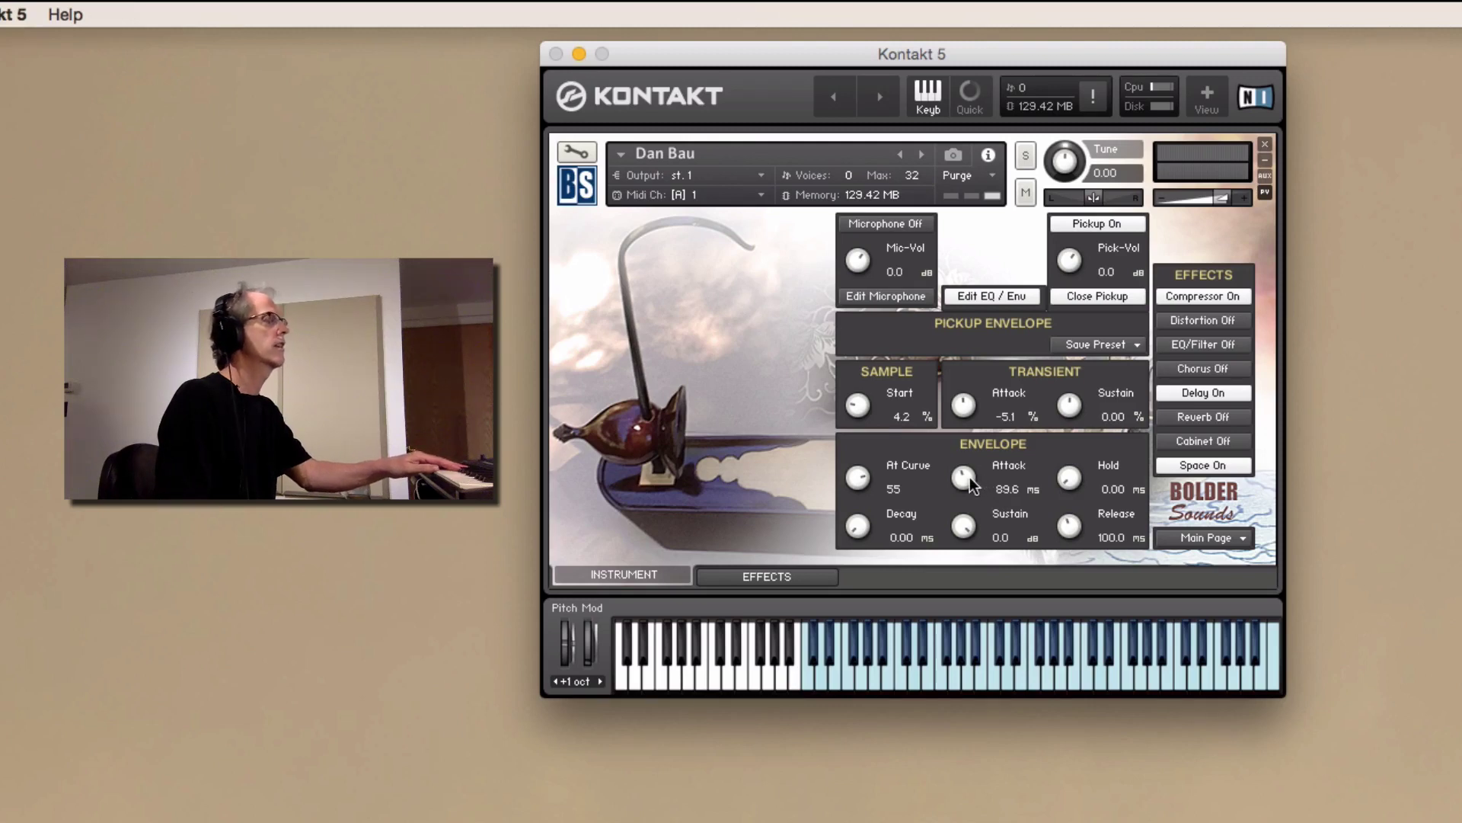
pyautogui.moveTo(961, 477)
pyautogui.mouseDown()
pyautogui.moveTo(947, 472)
pyautogui.moveTo(952, 436)
pyautogui.moveTo(957, 476)
pyautogui.mouseUp()
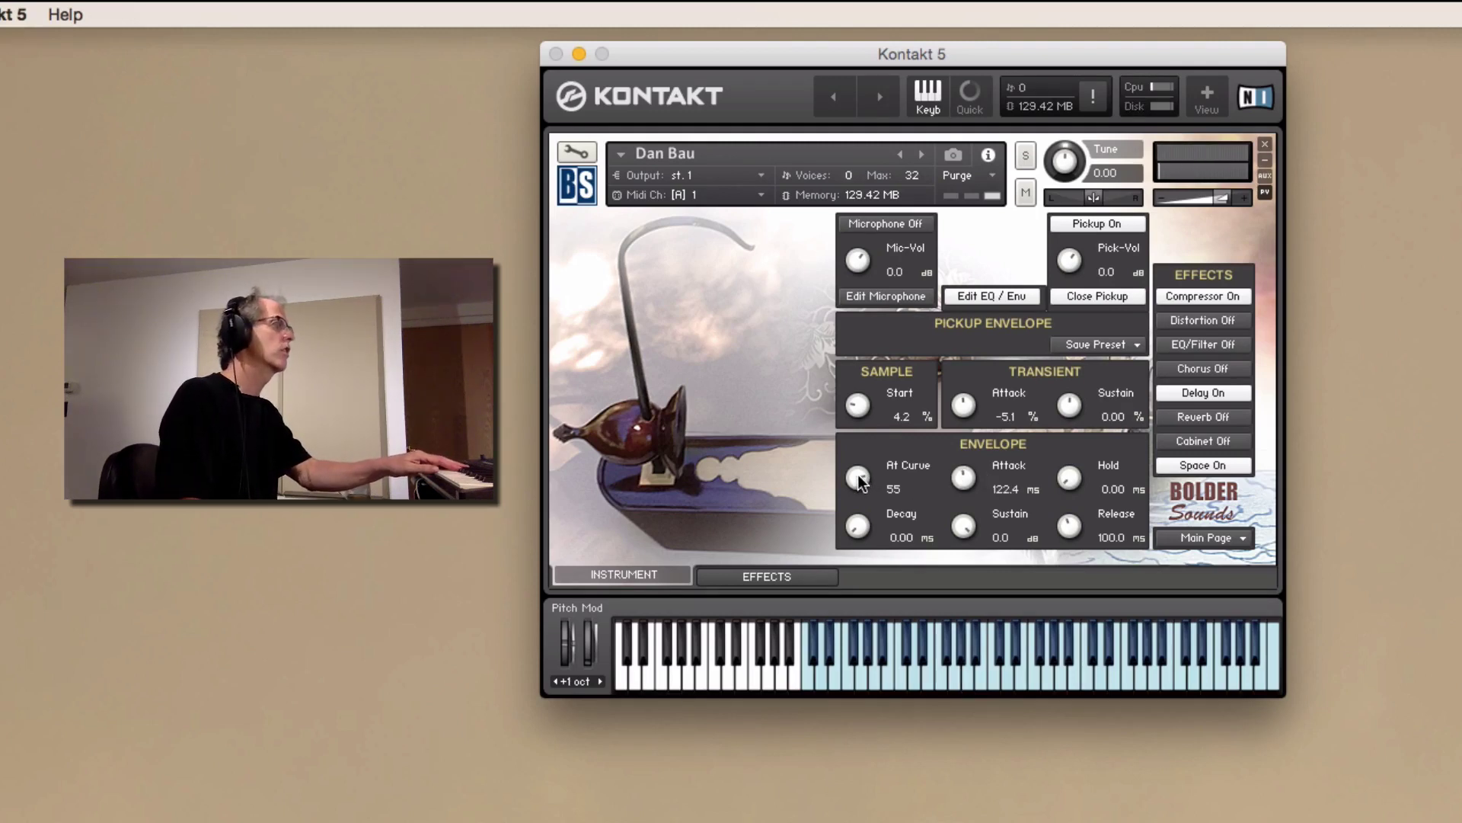
pyautogui.moveTo(859, 480); pyautogui.dragTo(848, 439)
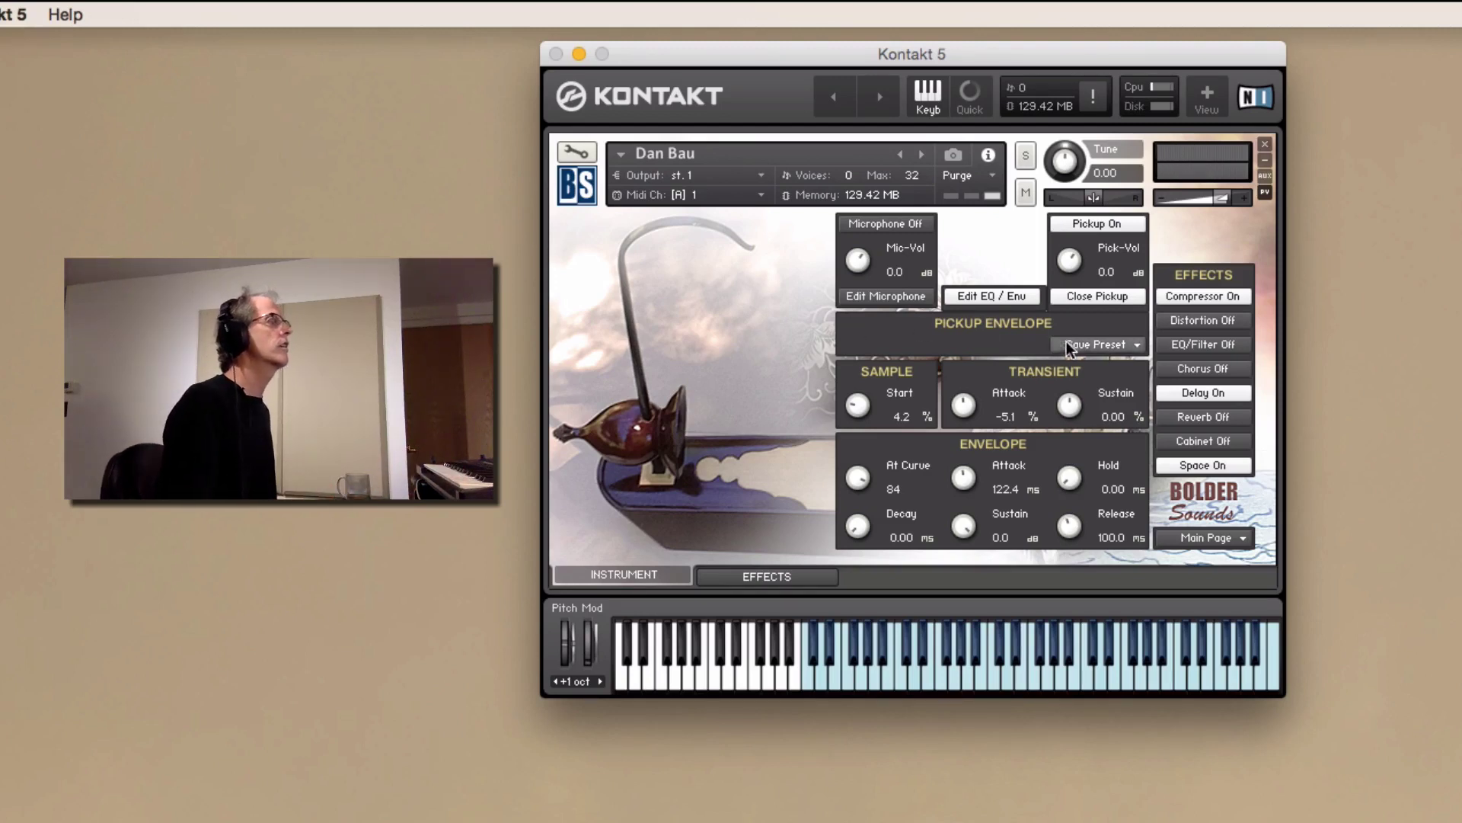
pyautogui.click(1125, 347)
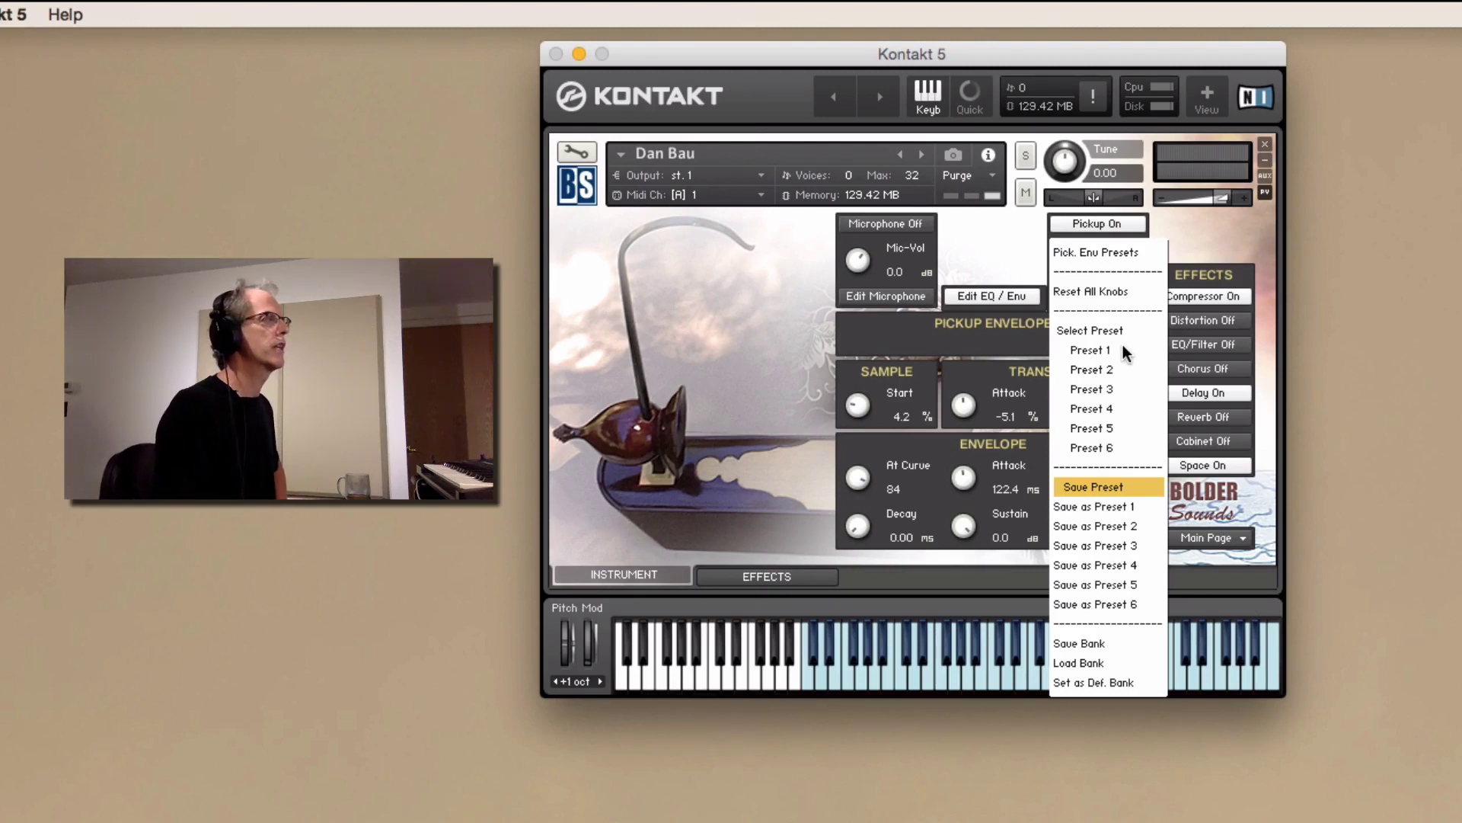
pyautogui.click(987, 331)
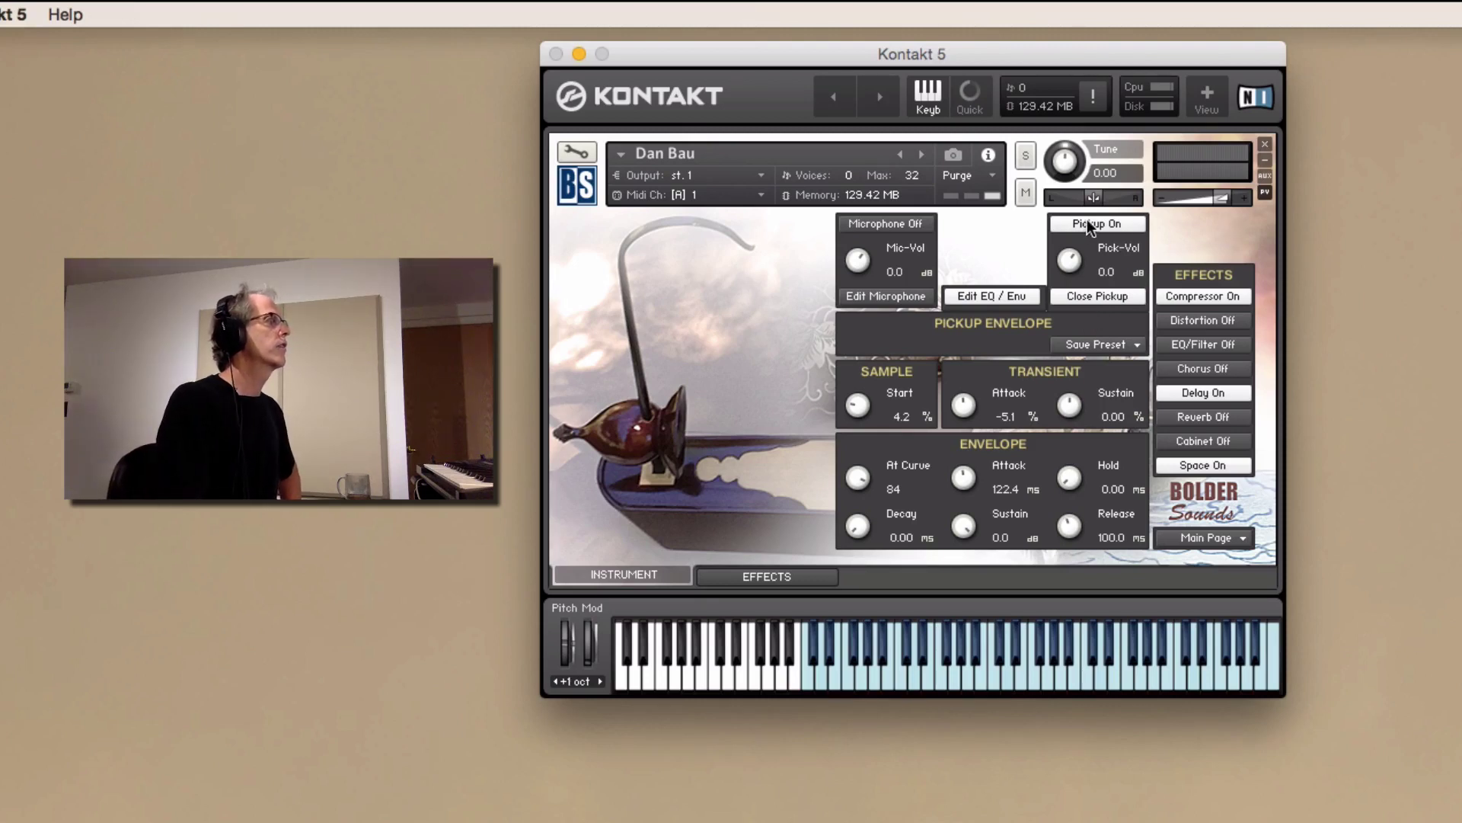
# Step: Change the sound source from pickup to microphone and close the pickup editor
pyautogui.click(860, 224)
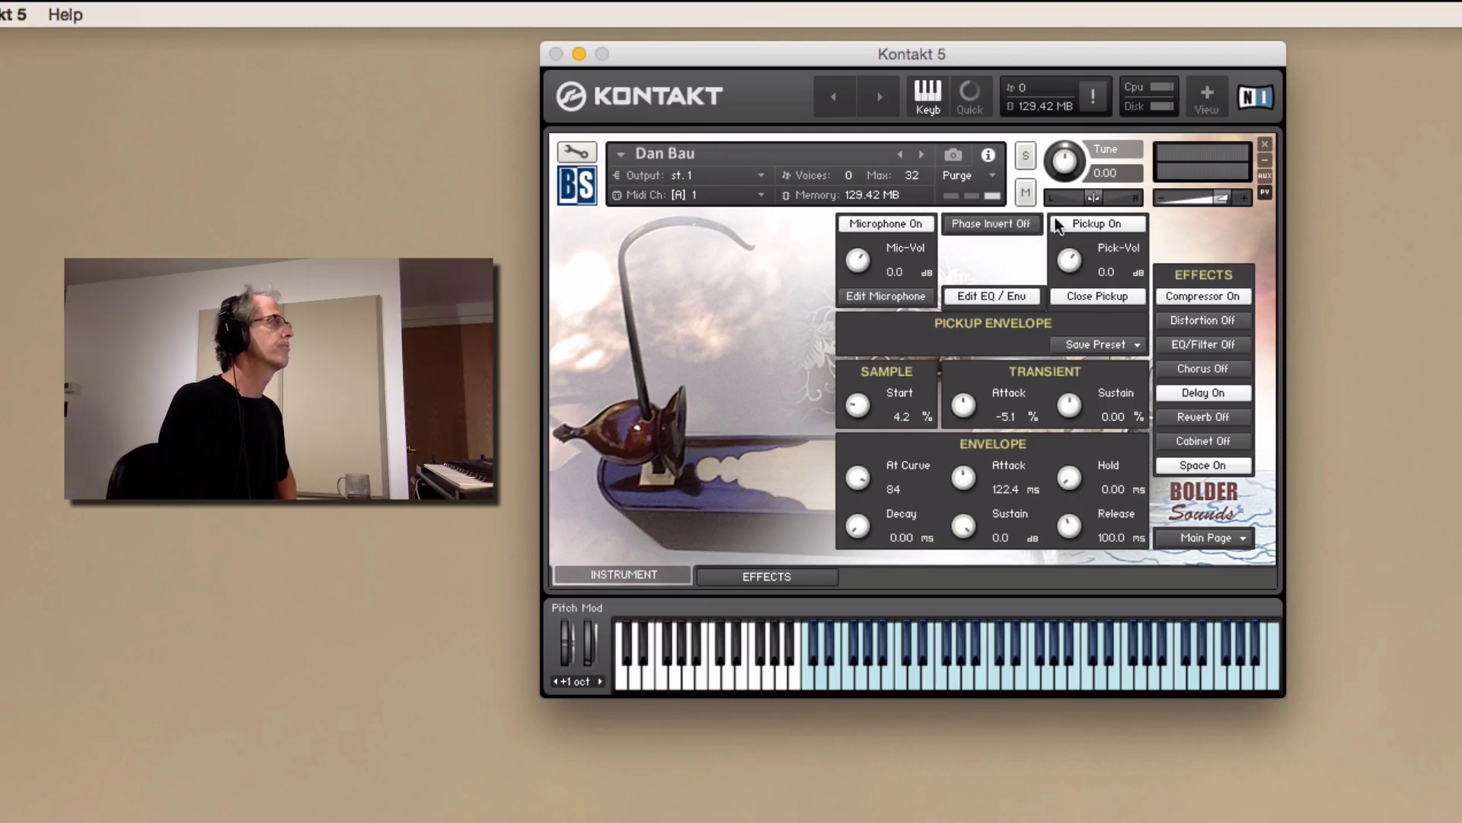
pyautogui.click(1080, 223)
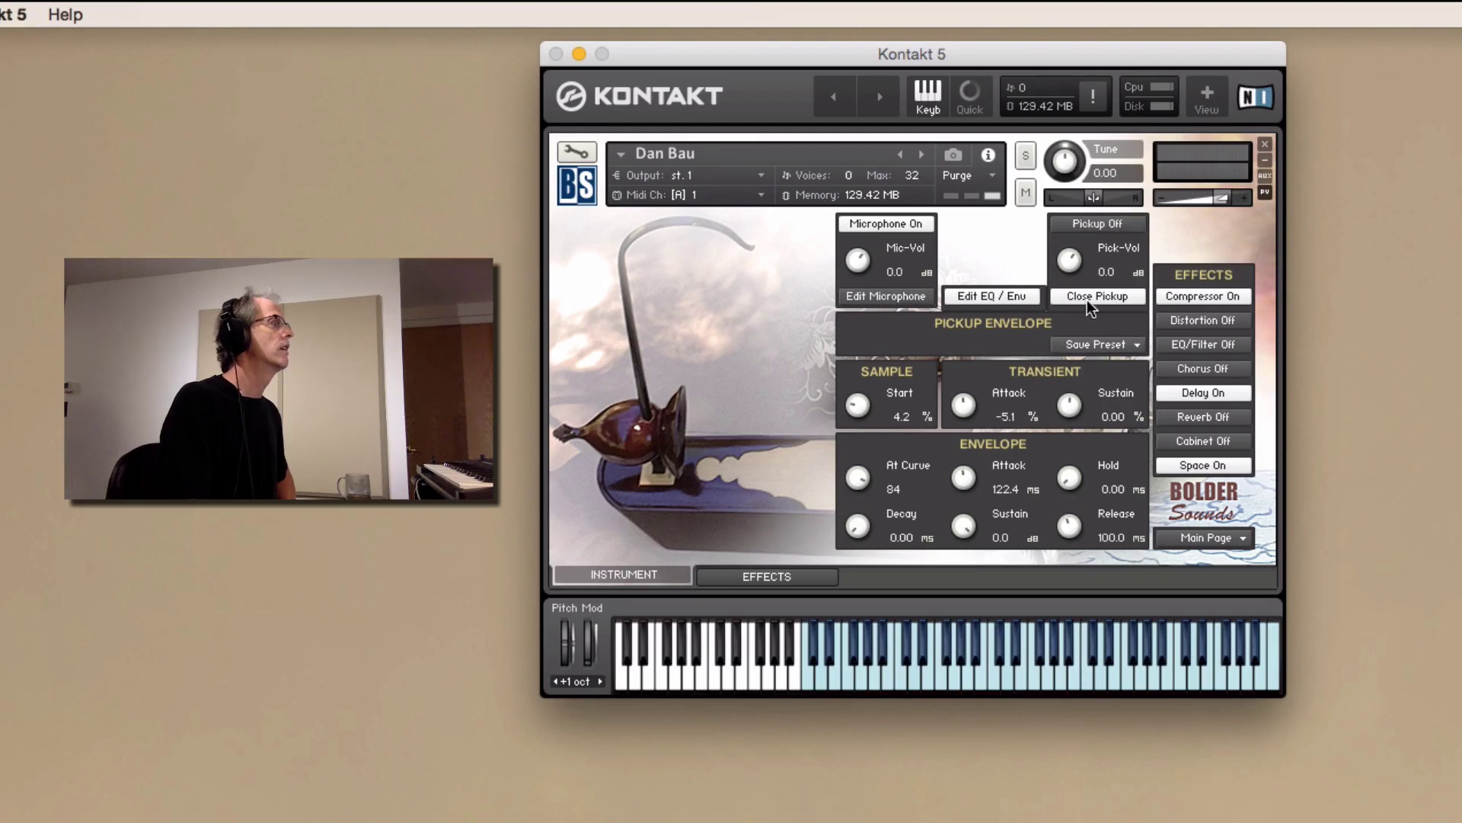
pyautogui.click(1087, 297)
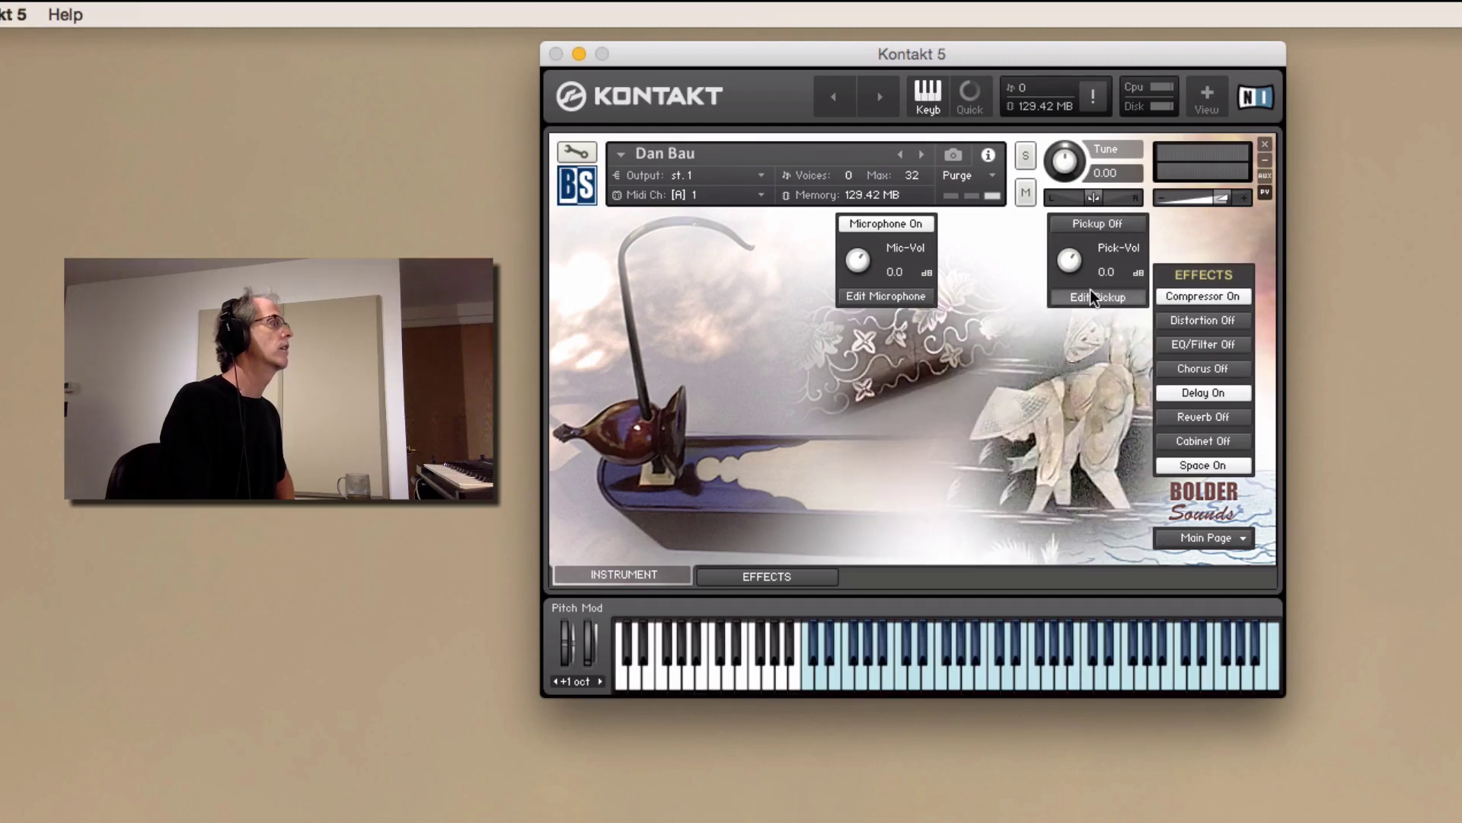
# Step: Show the microphone's EQ settings, check the available EQ types while keeping Solid G-EQ, and enable the microphone EQ
pyautogui.click(892, 297)
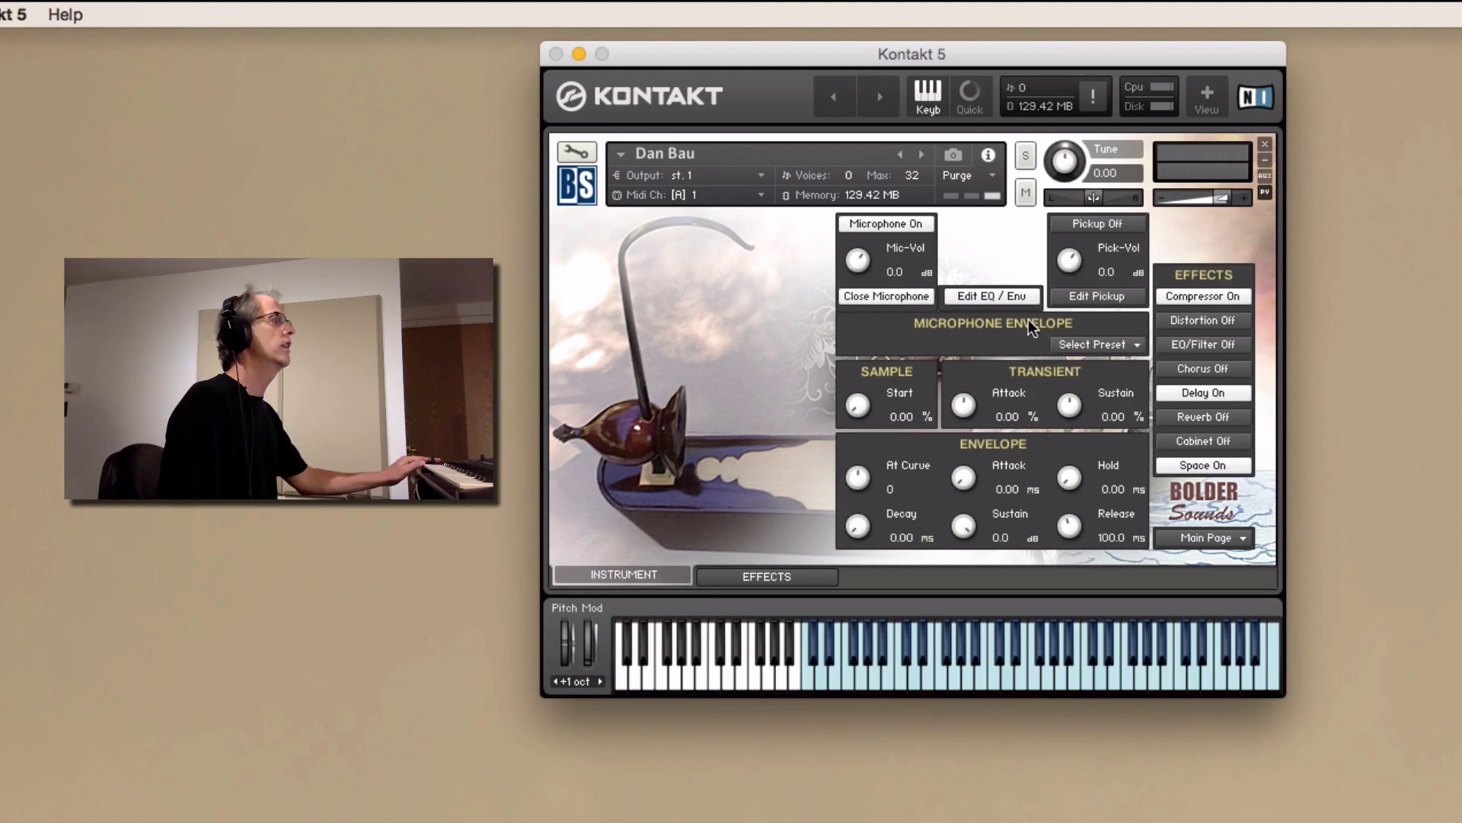
pyautogui.click(1007, 294)
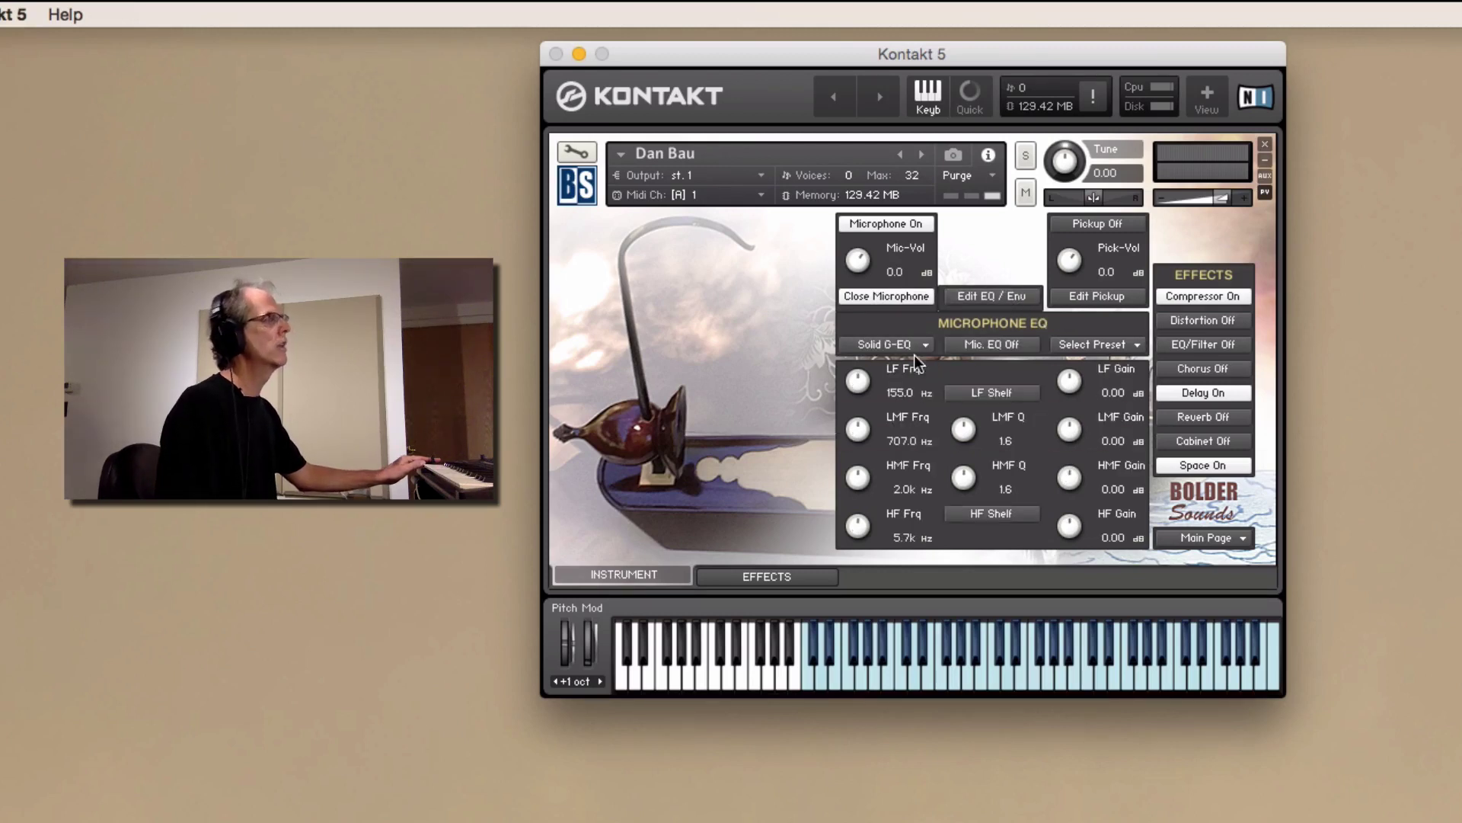
pyautogui.click(871, 346)
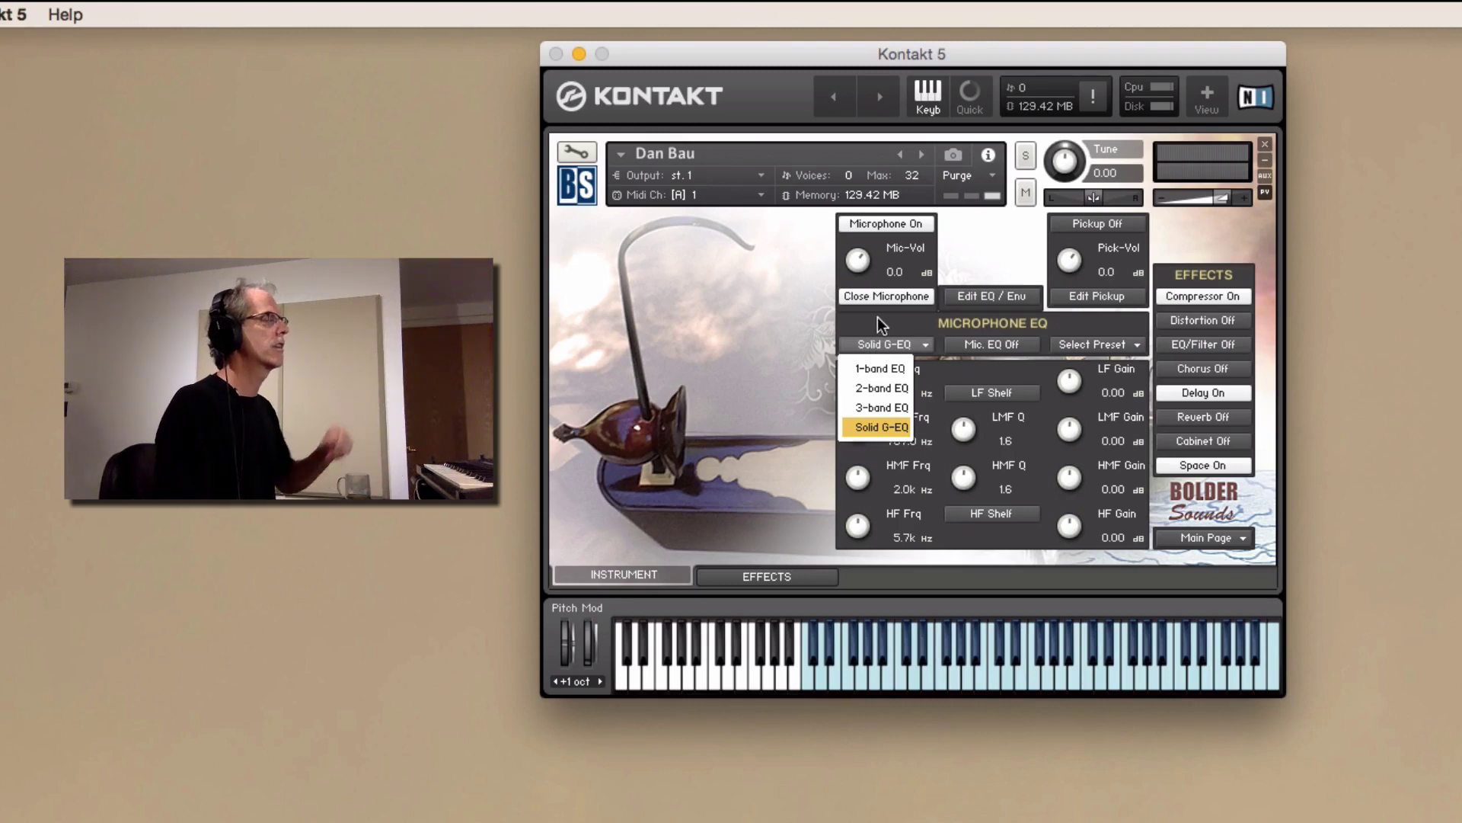
pyautogui.click(879, 317)
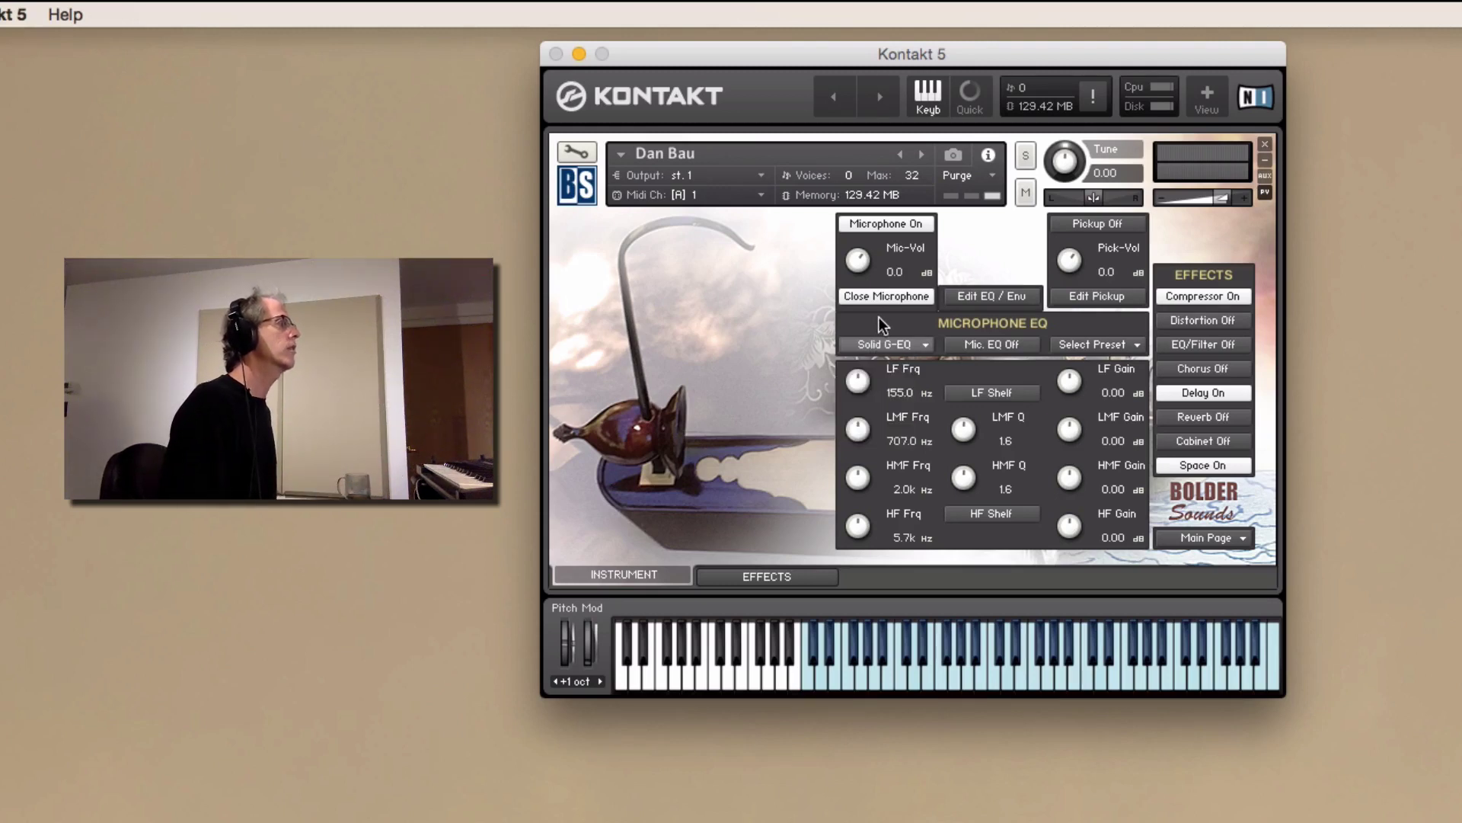
pyautogui.click(1008, 348)
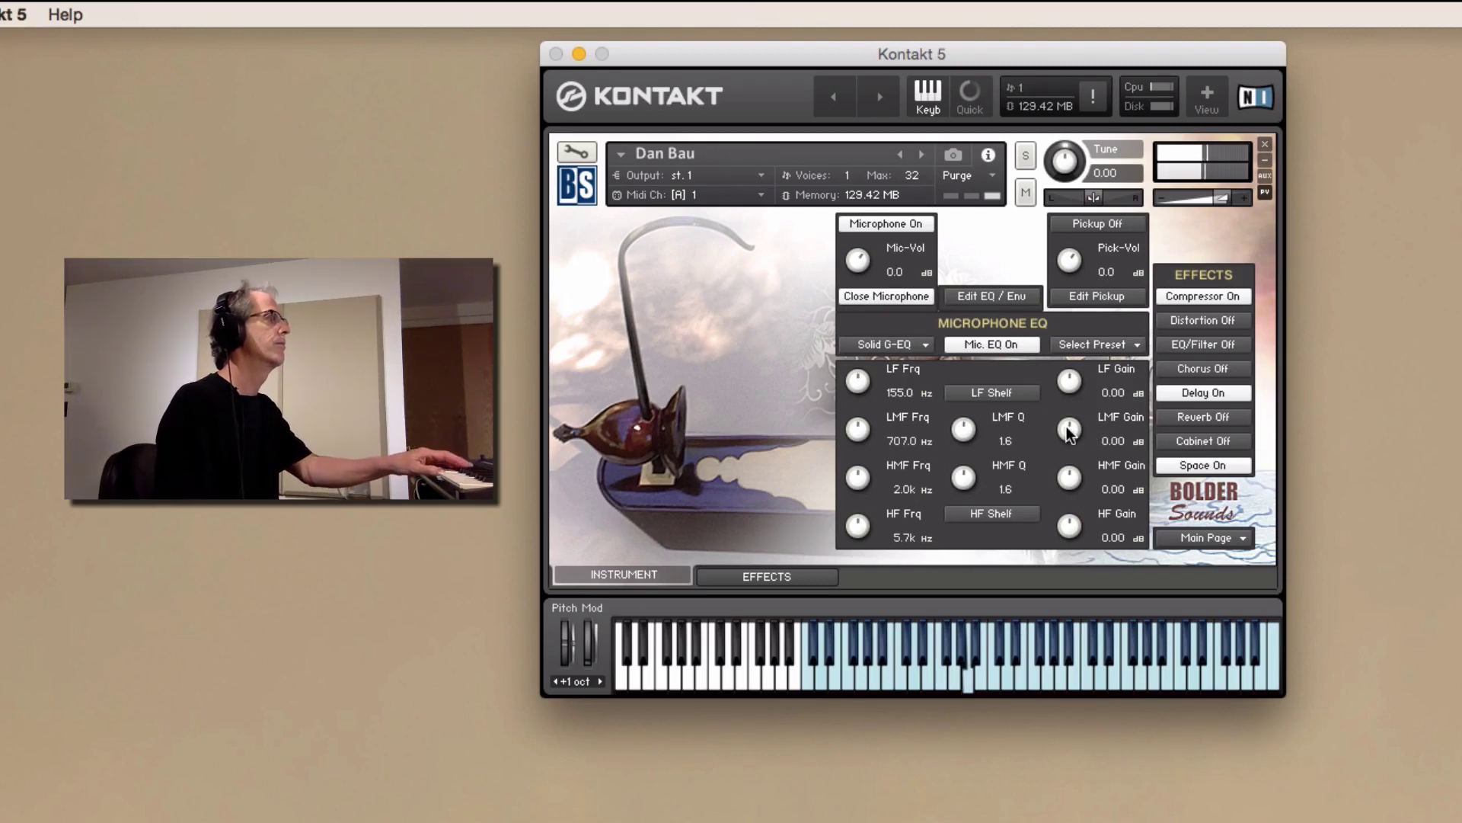
# Step: Set the microphone EQ gains to -7.0 dB for LF, -9.6 dB for LMF and 10.1 dB for HMF
pyautogui.moveTo(1069, 428)
pyautogui.mouseDown()
pyautogui.moveTo(1044, 481)
pyautogui.moveTo(1054, 537)
pyautogui.moveTo(1011, 474)
pyautogui.moveTo(1020, 491)
pyautogui.moveTo(1068, 461)
pyautogui.moveTo(1047, 399)
pyautogui.moveTo(1071, 413)
pyautogui.mouseUp()
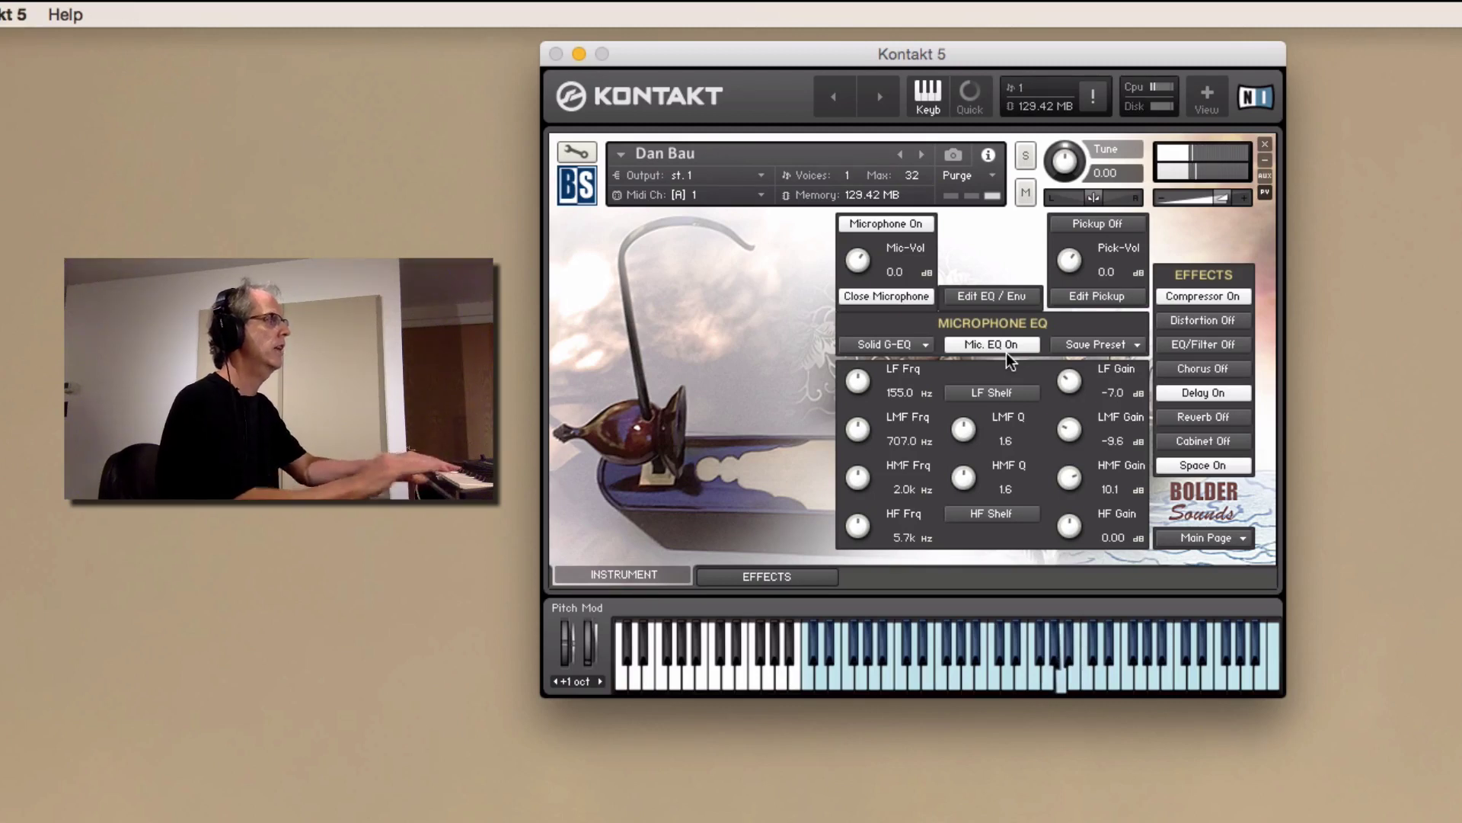
# Step: Turn on the pickup alongside the microphone and try phase invert on and off
pyautogui.click(1113, 226)
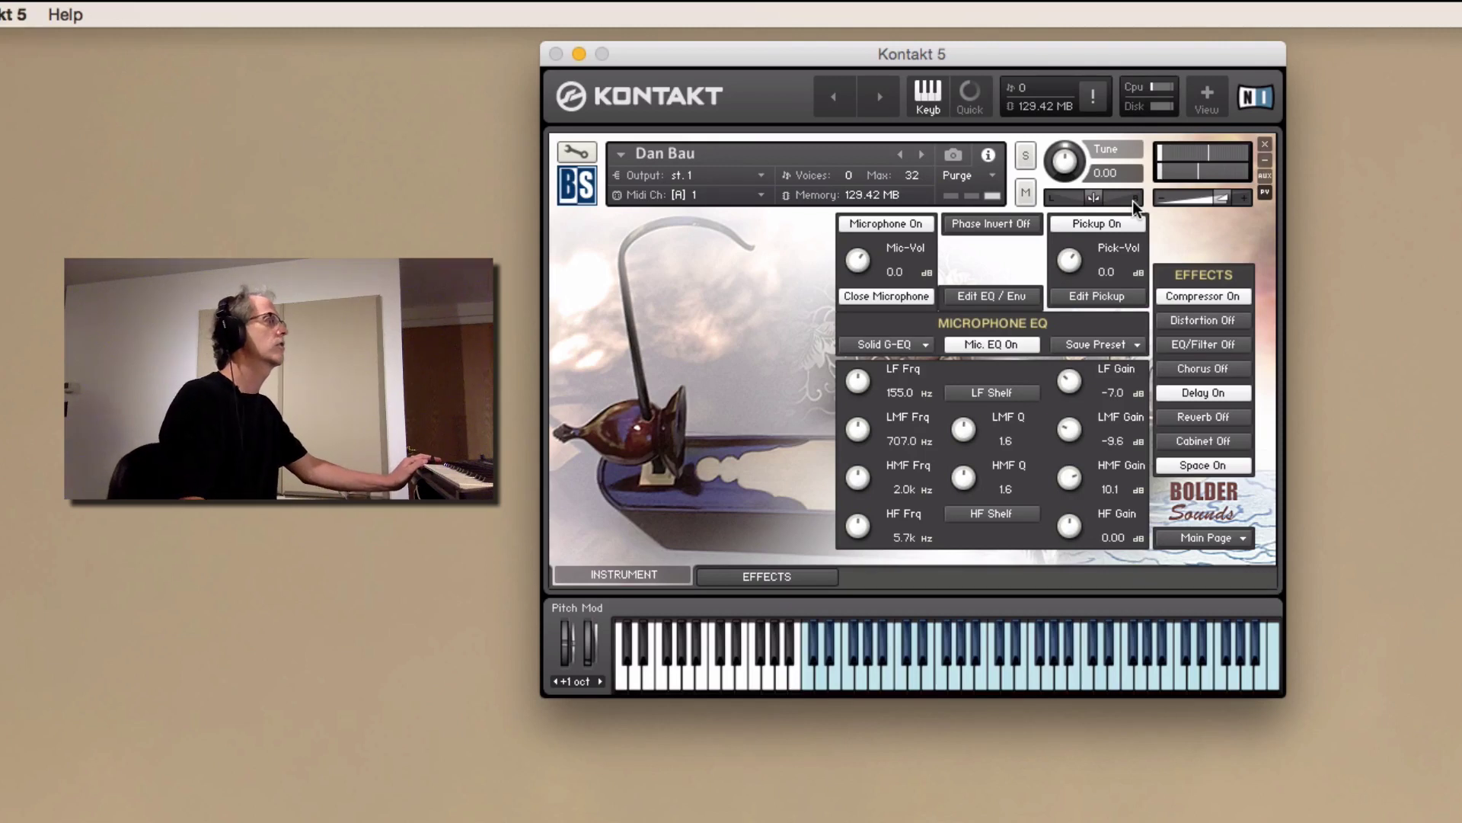
pyautogui.click(993, 225)
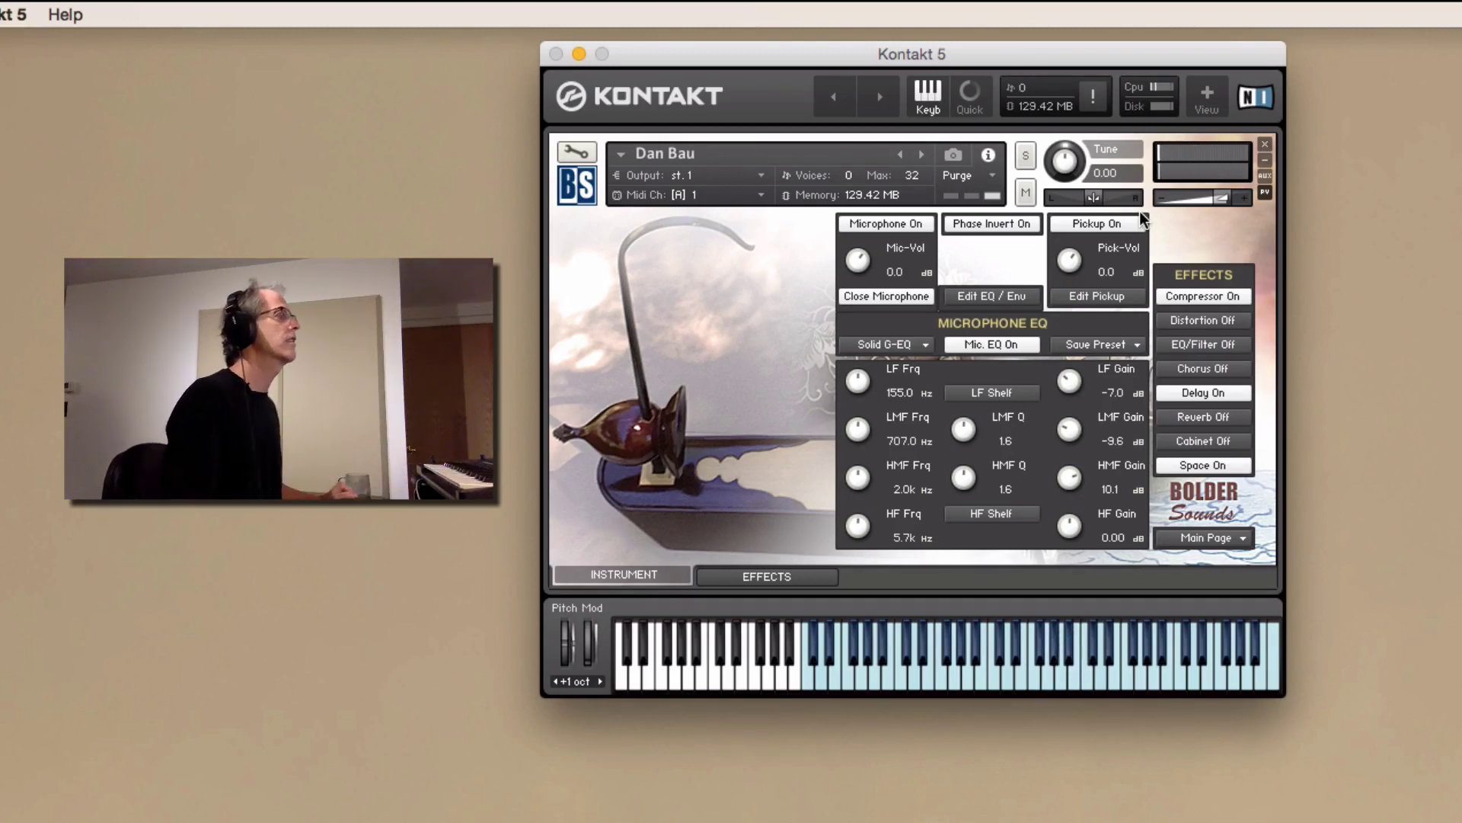
pyautogui.click(1017, 225)
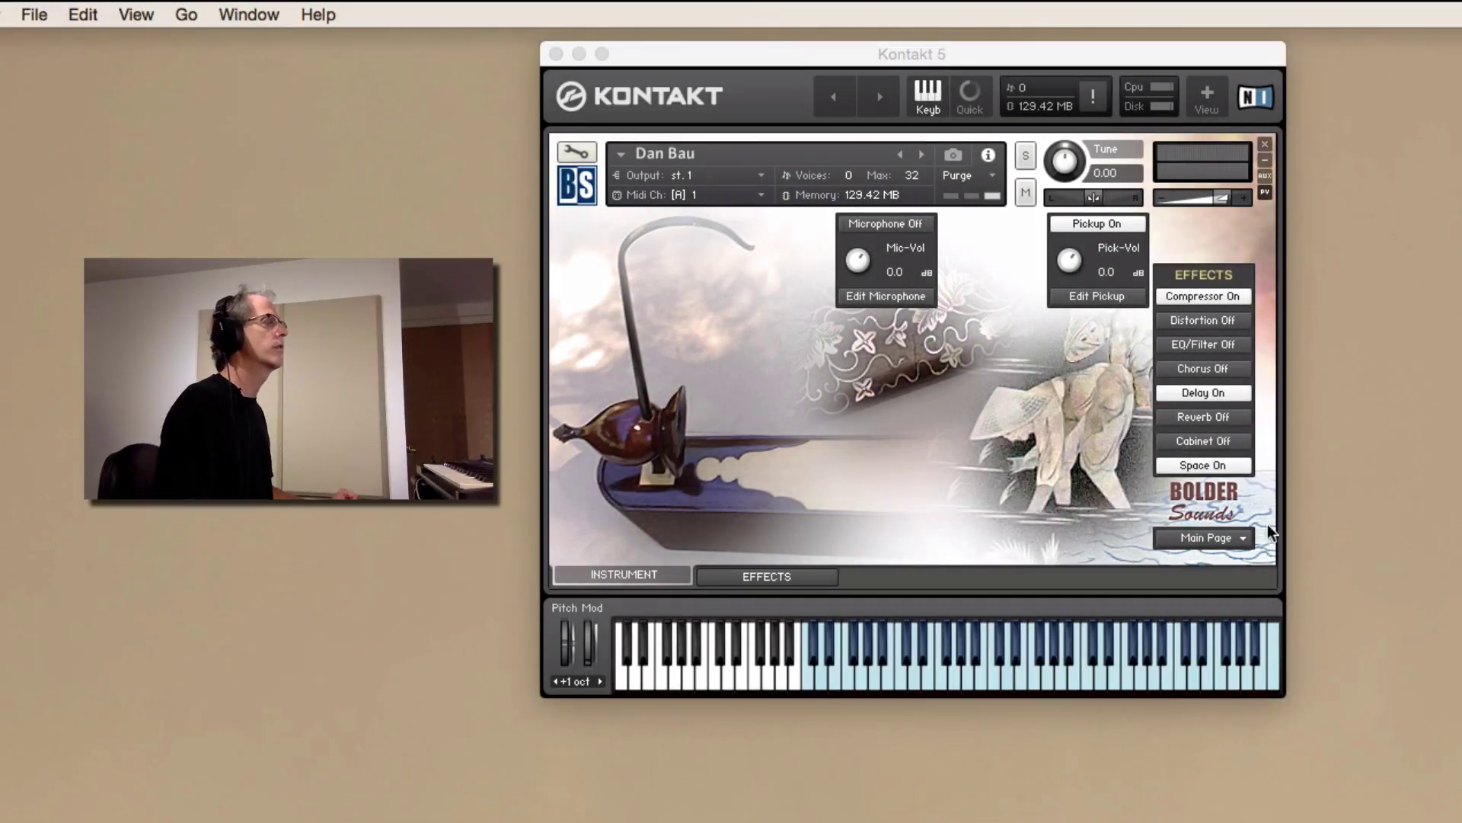
# Step: On the Pitch Bend page, try Pitch Bend 1 linked at 5 and -5 semitones, unlink it, and restore the ranges to 3 and -3
pyautogui.click(1245, 536)
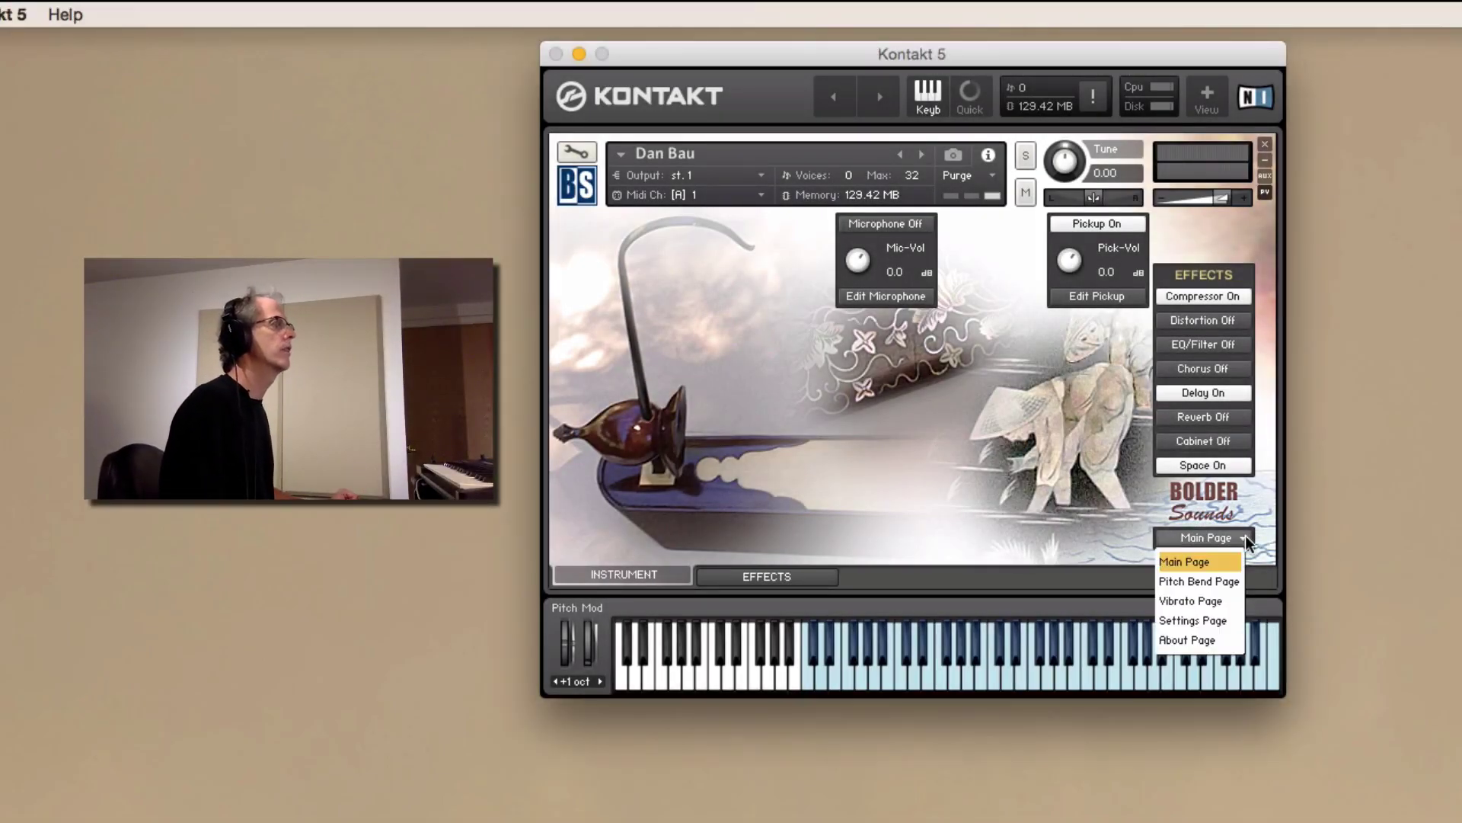
pyautogui.click(1225, 584)
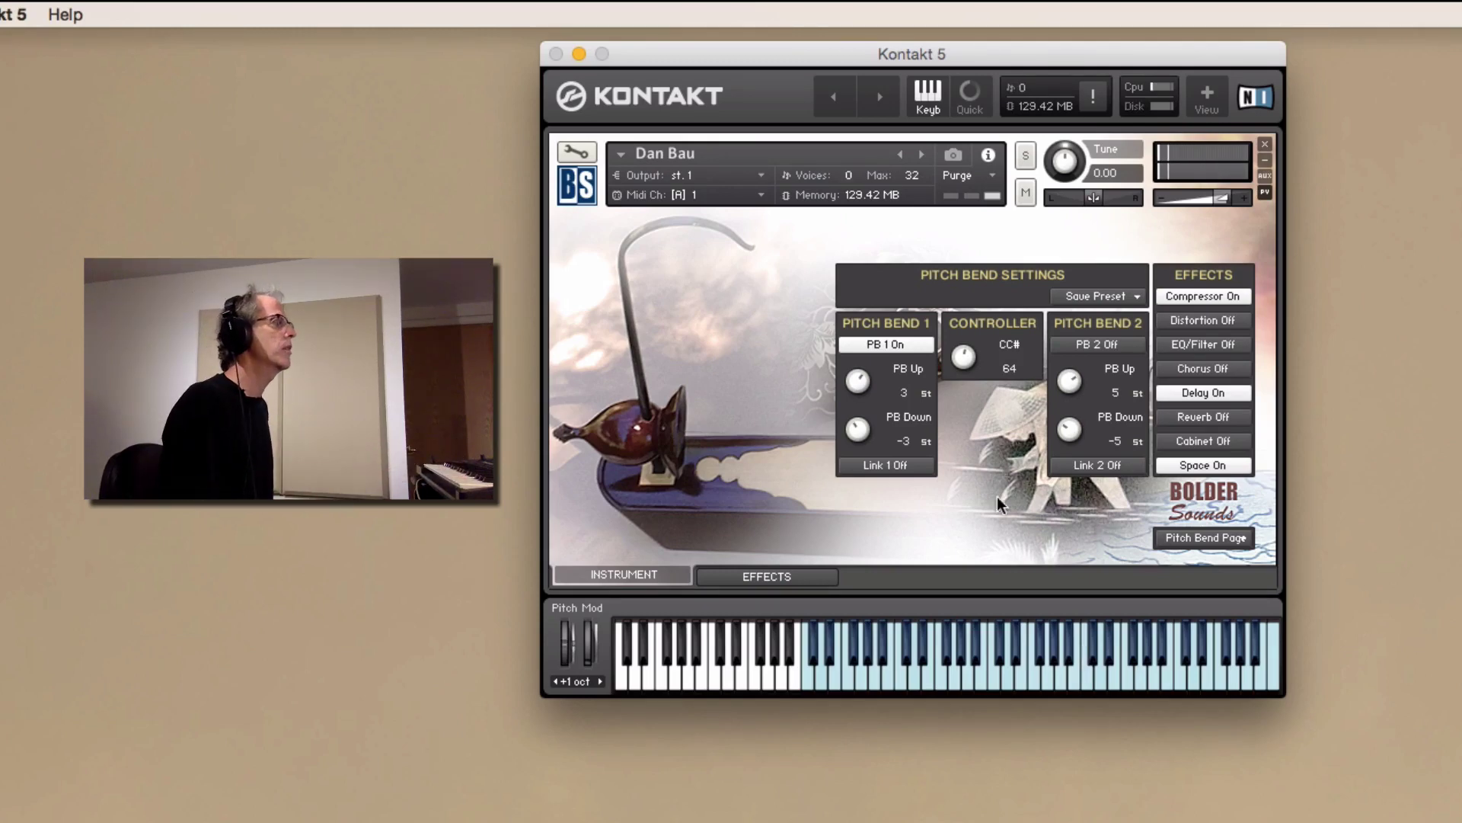
pyautogui.click(903, 466)
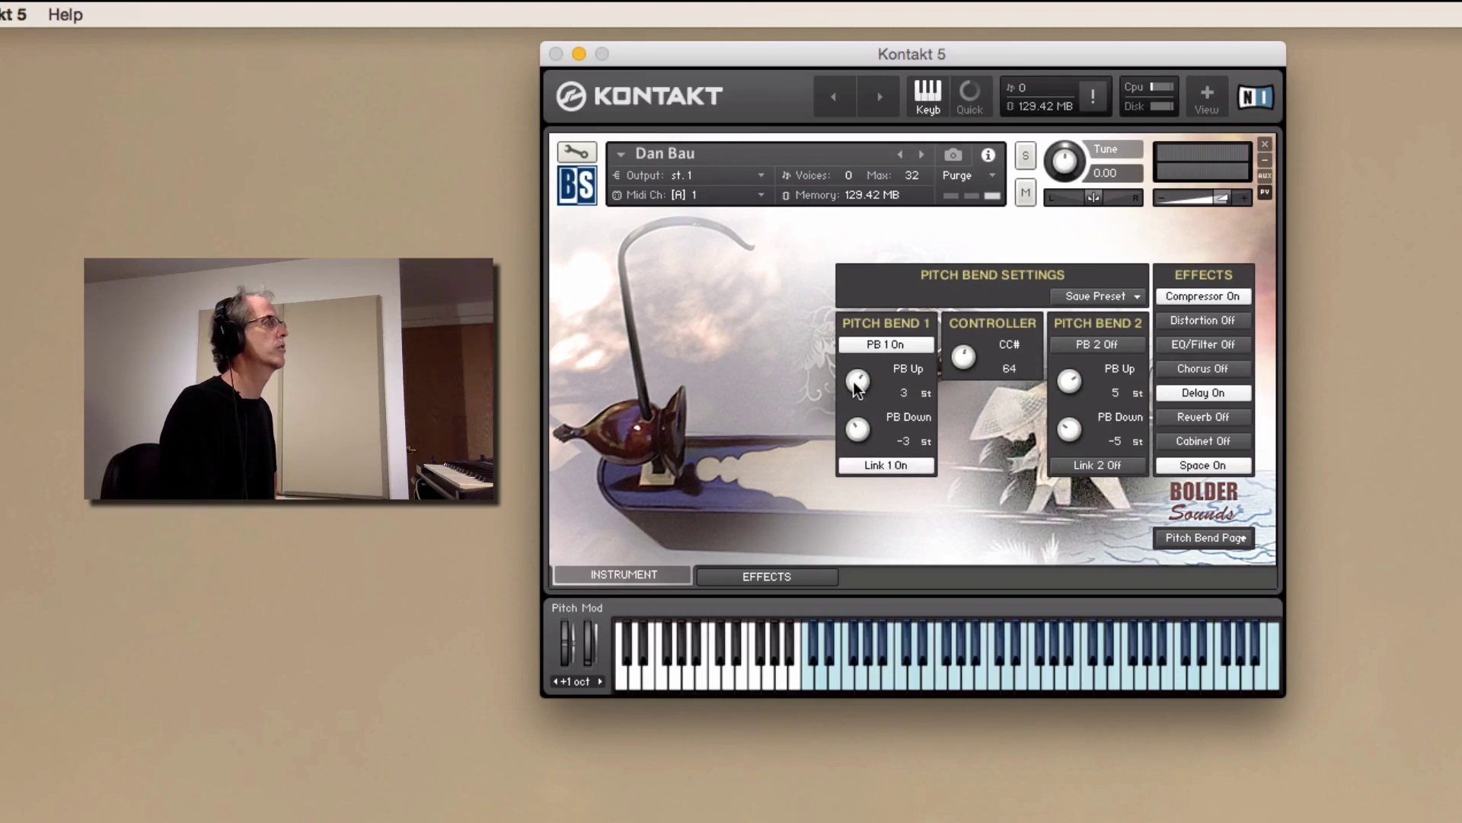
pyautogui.moveTo(855, 378); pyautogui.dragTo(858, 362)
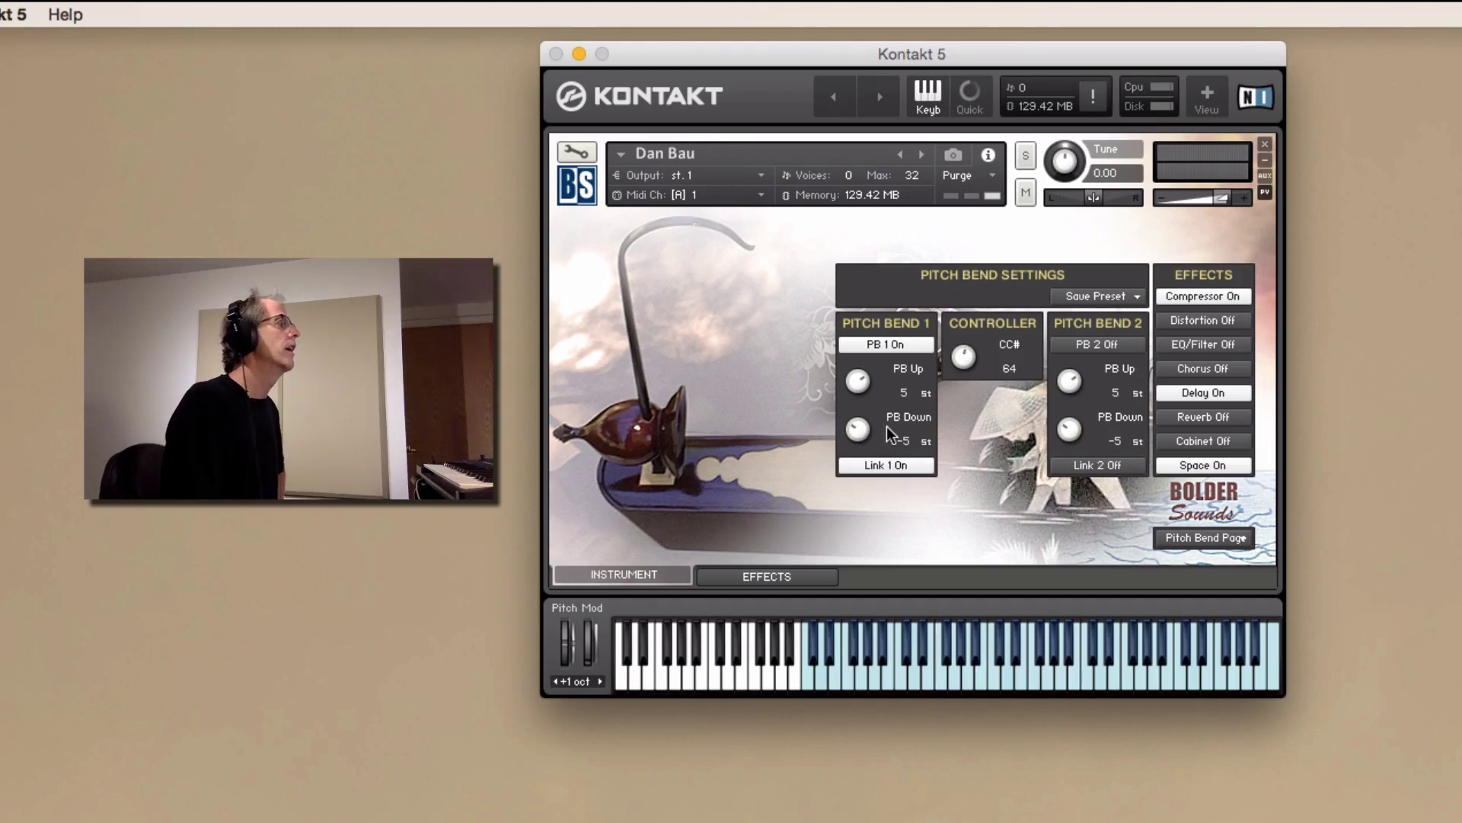
pyautogui.click(889, 466)
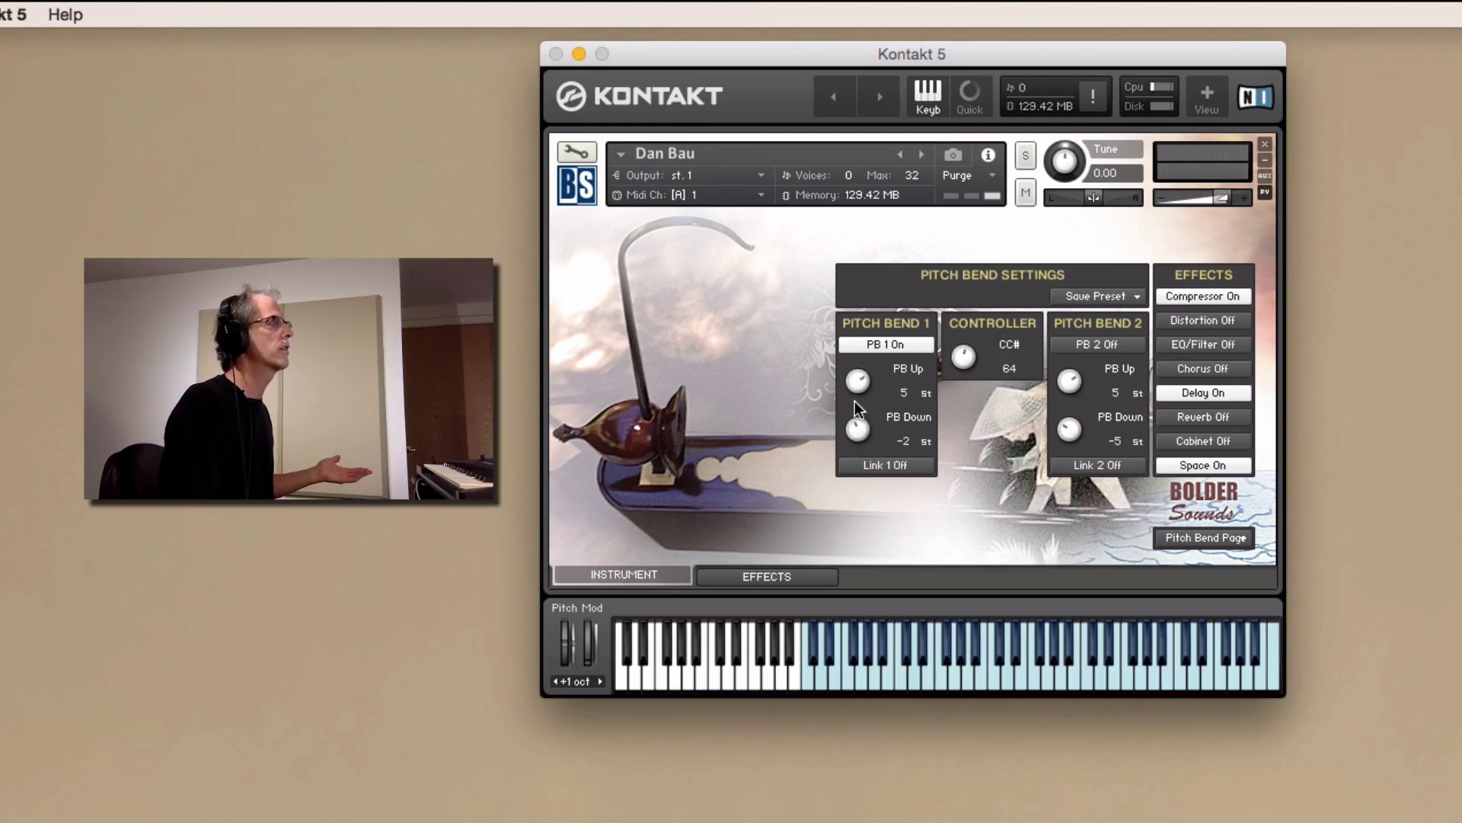
pyautogui.moveTo(858, 429); pyautogui.dragTo(864, 350)
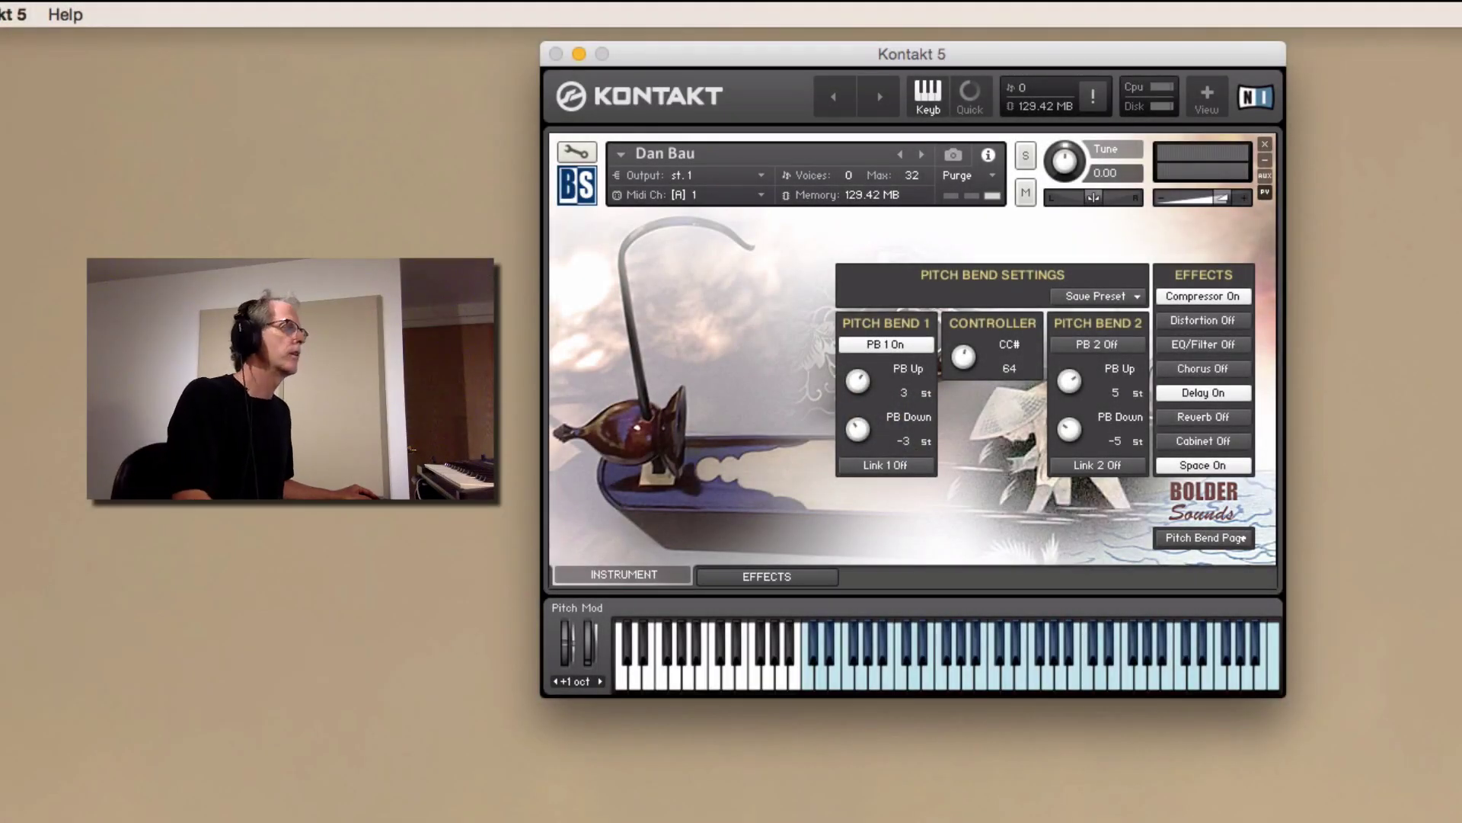
# Step: Show the Vibrato page and switch to the Dan Bau manual to read about its vibrato width and waveform settings
pyautogui.click(1240, 538)
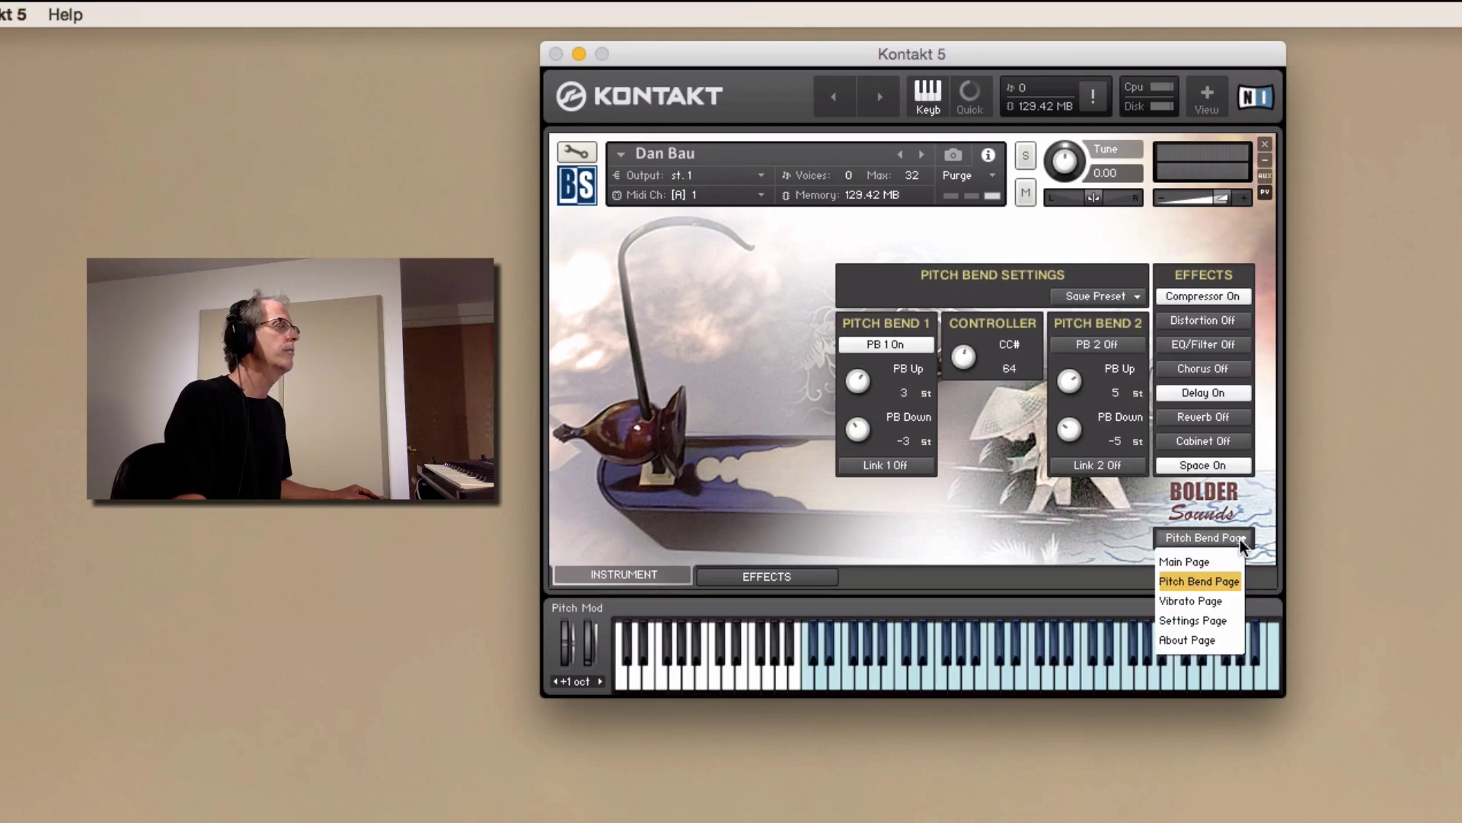
pyautogui.click(1211, 601)
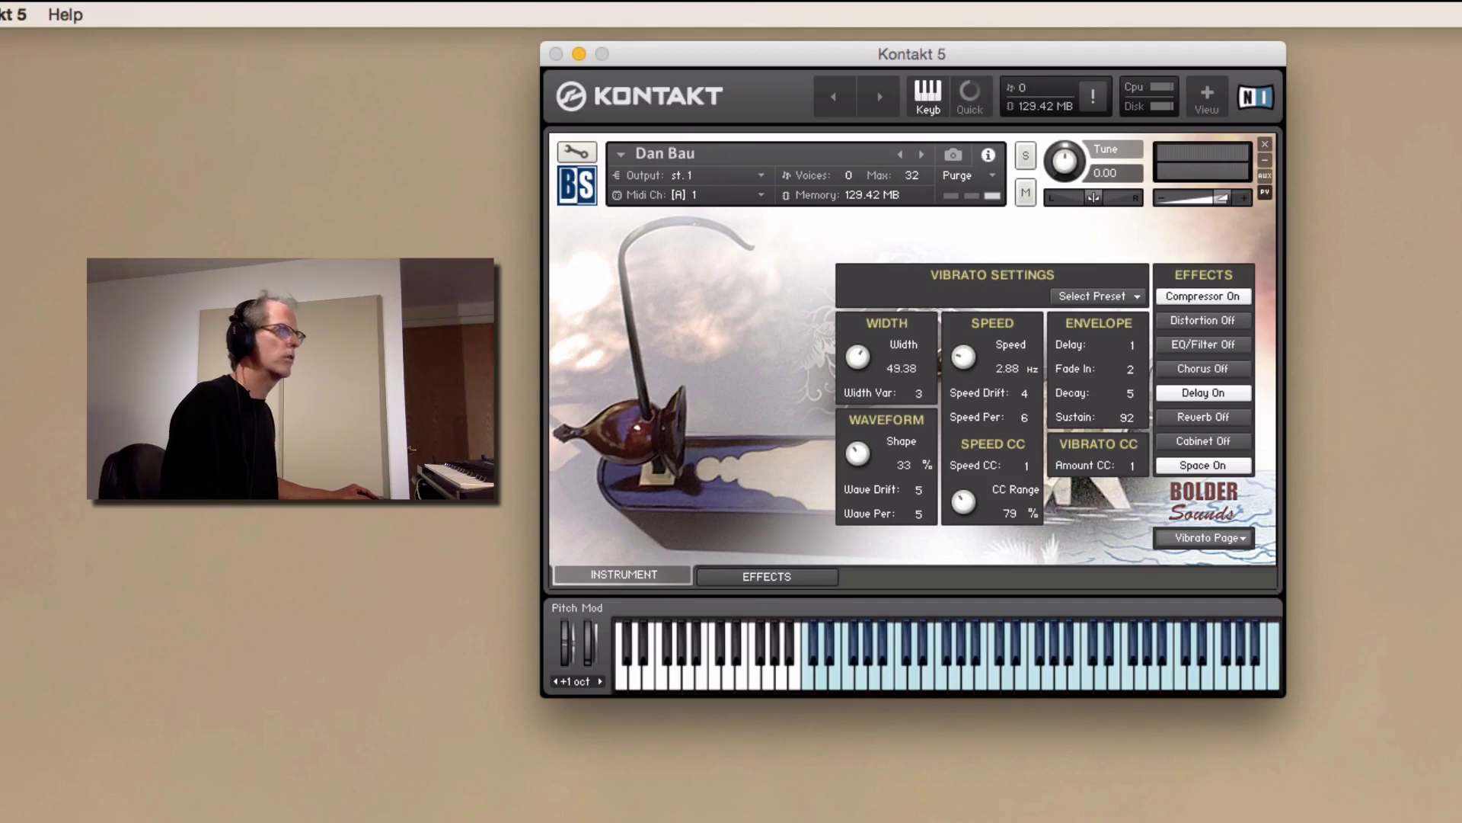
pyautogui.press('super+Tab')
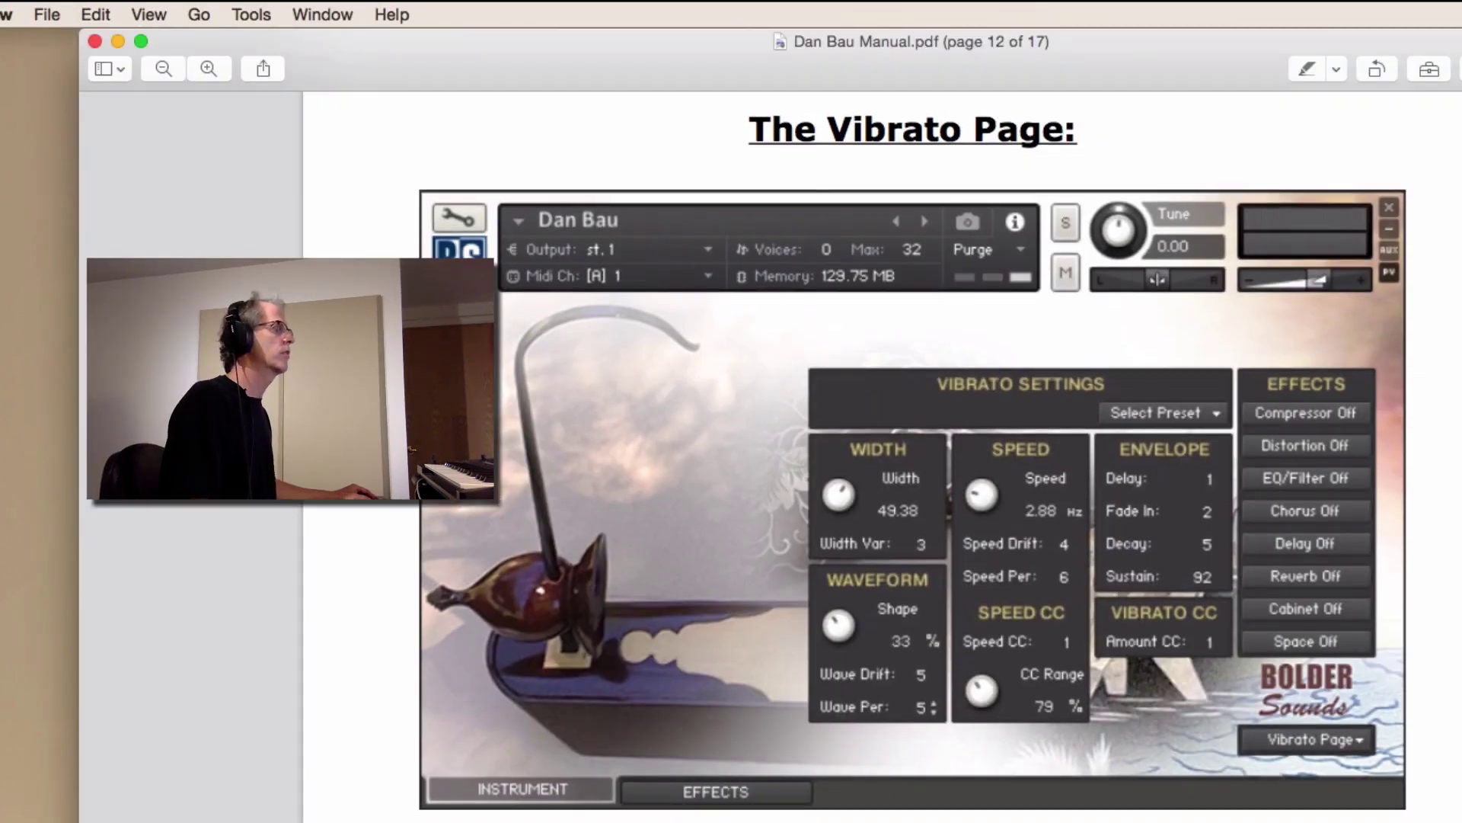
pyautogui.scroll(-5, 912, 457)
pyautogui.scroll(-12, 913, 457)
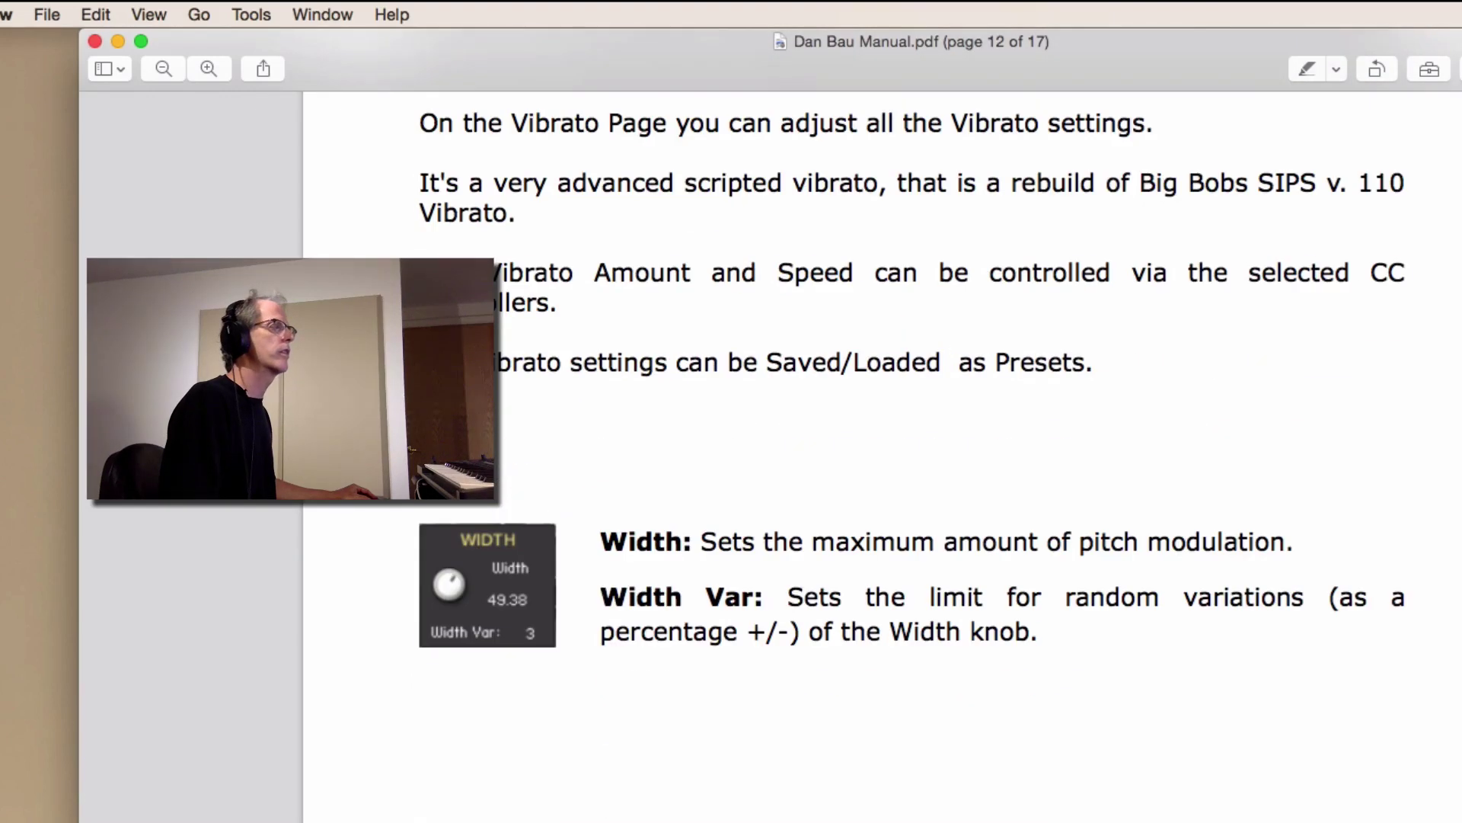
pyautogui.scroll(-2, 913, 457)
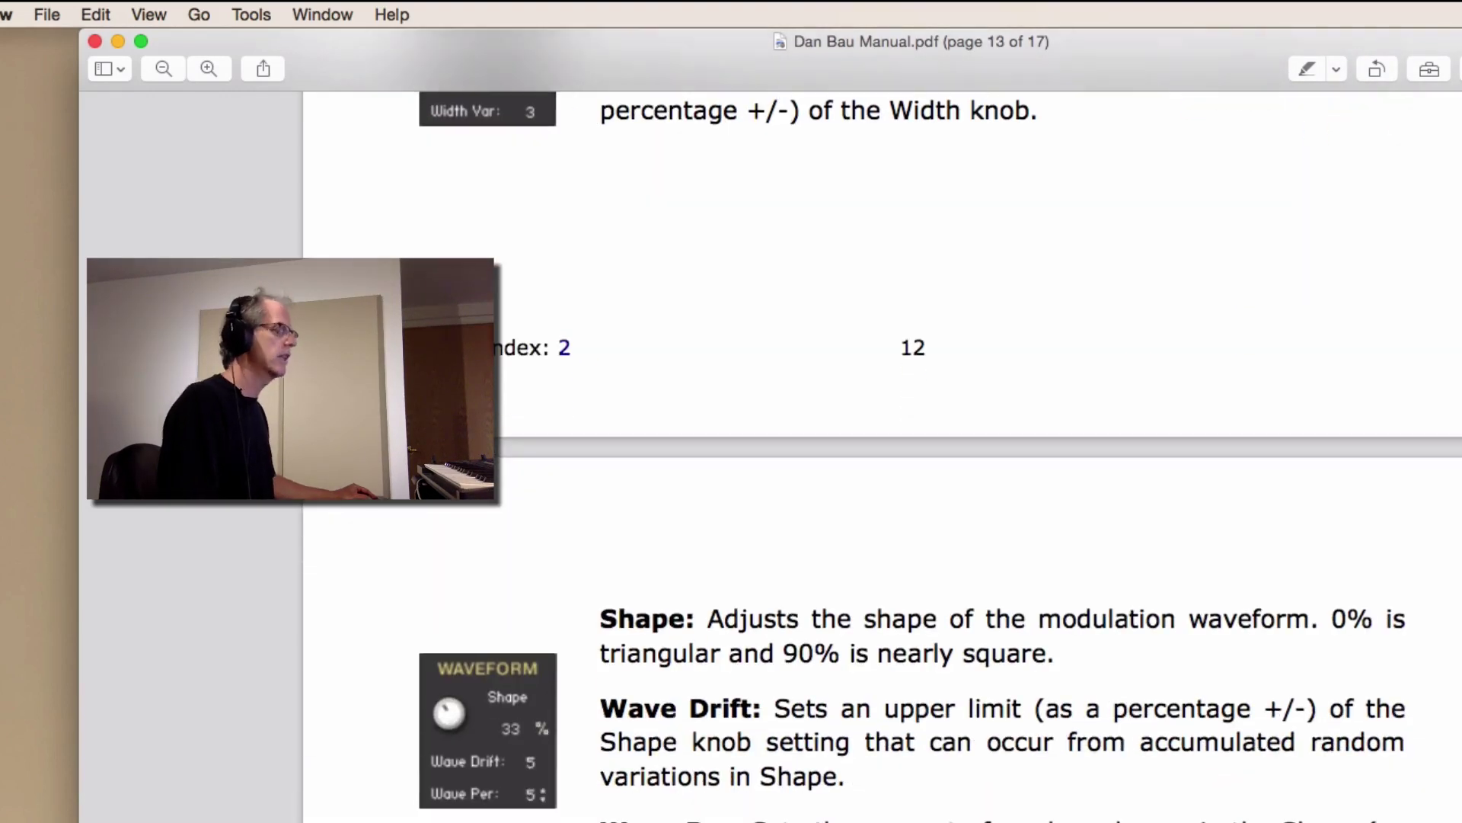
# Step: Return to Kontakt from the manual and check which preset options the vibrato settings offer
pyautogui.press('super+h')
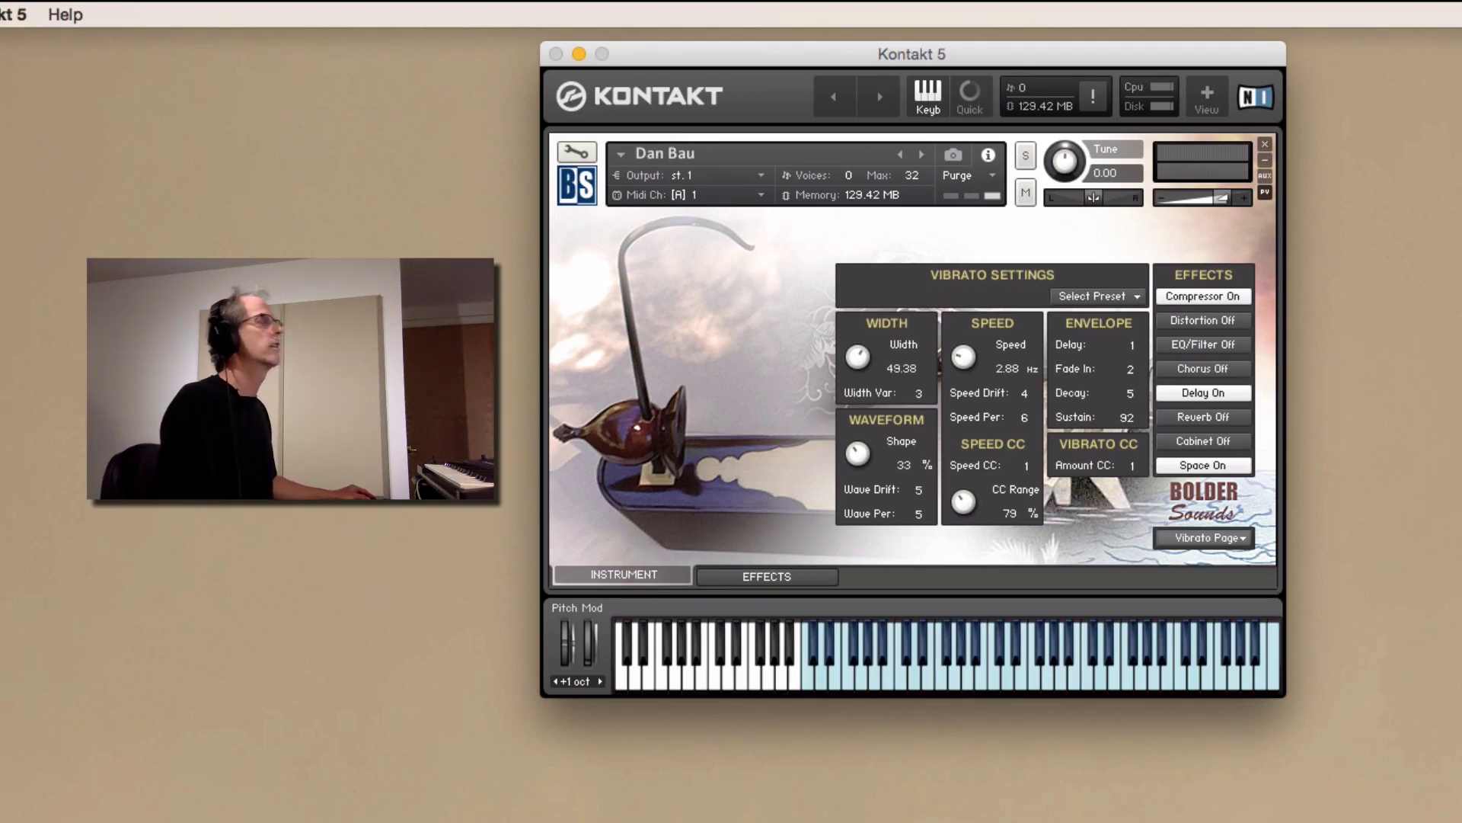
pyautogui.click(1125, 297)
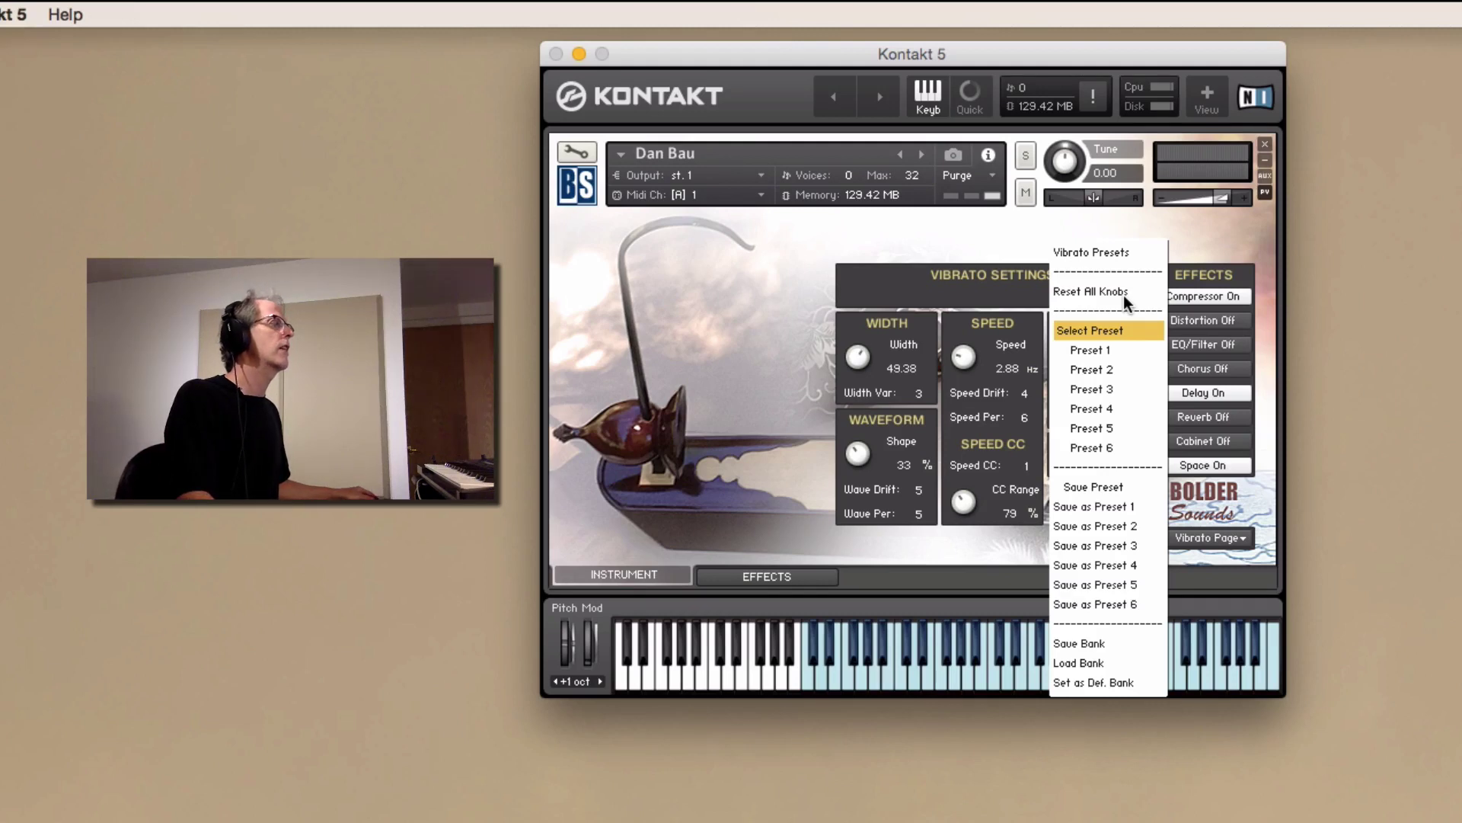
pyautogui.click(1207, 232)
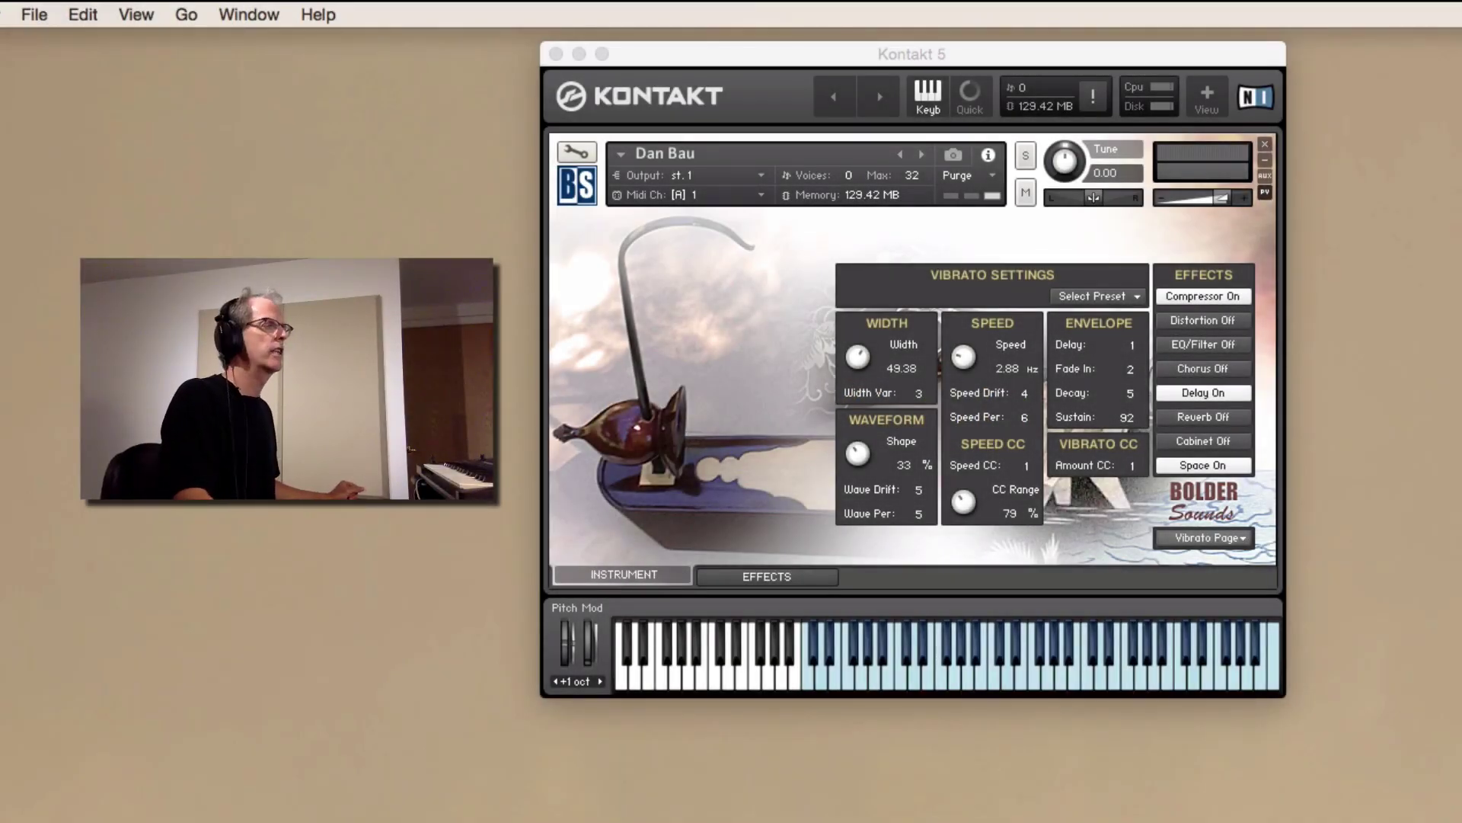
# Step: On the Settings page, try polyphonic mode and return to monophonic, and try mono latch on and off
pyautogui.click(1240, 538)
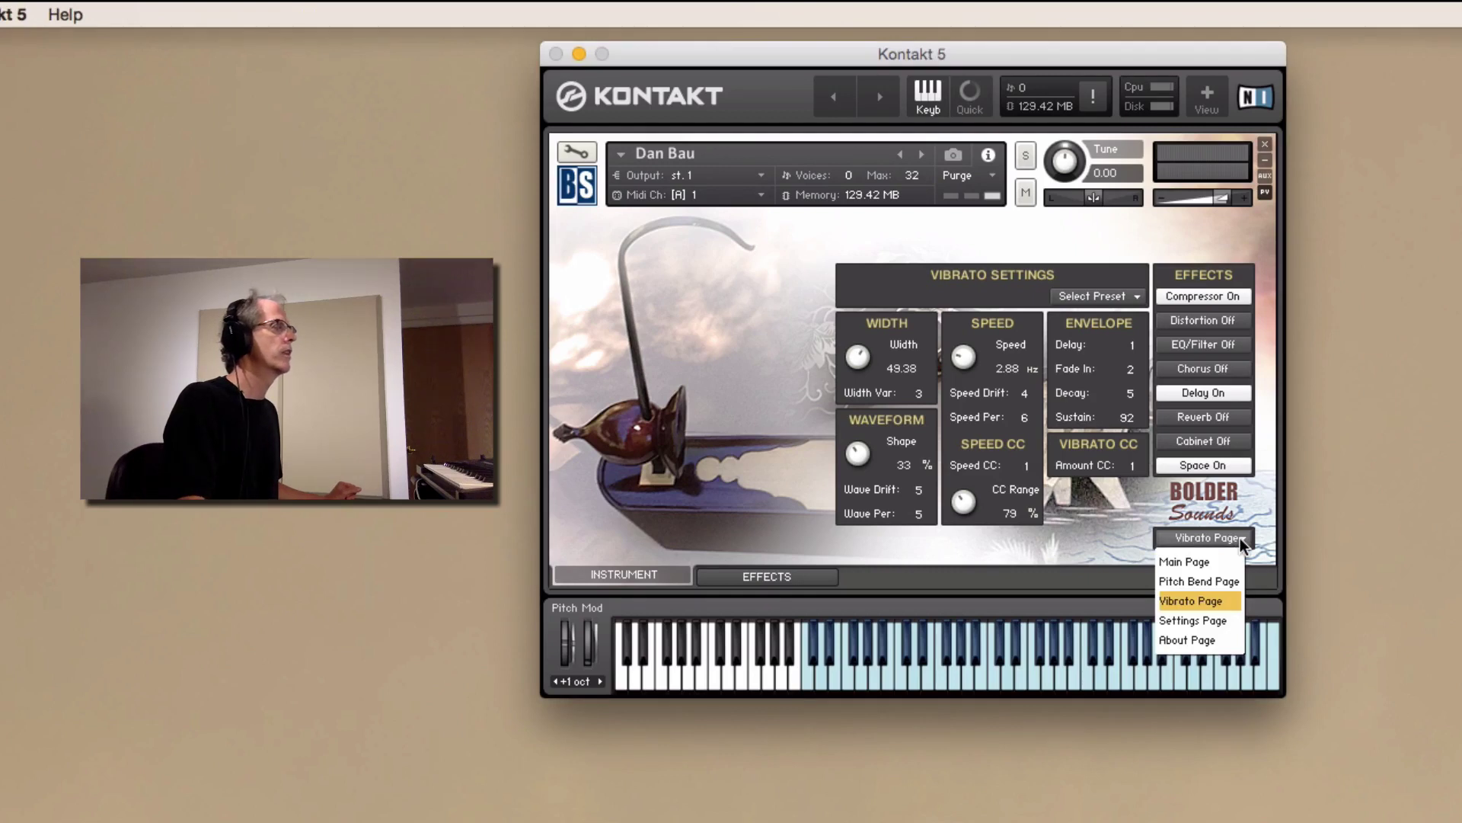
pyautogui.click(1222, 620)
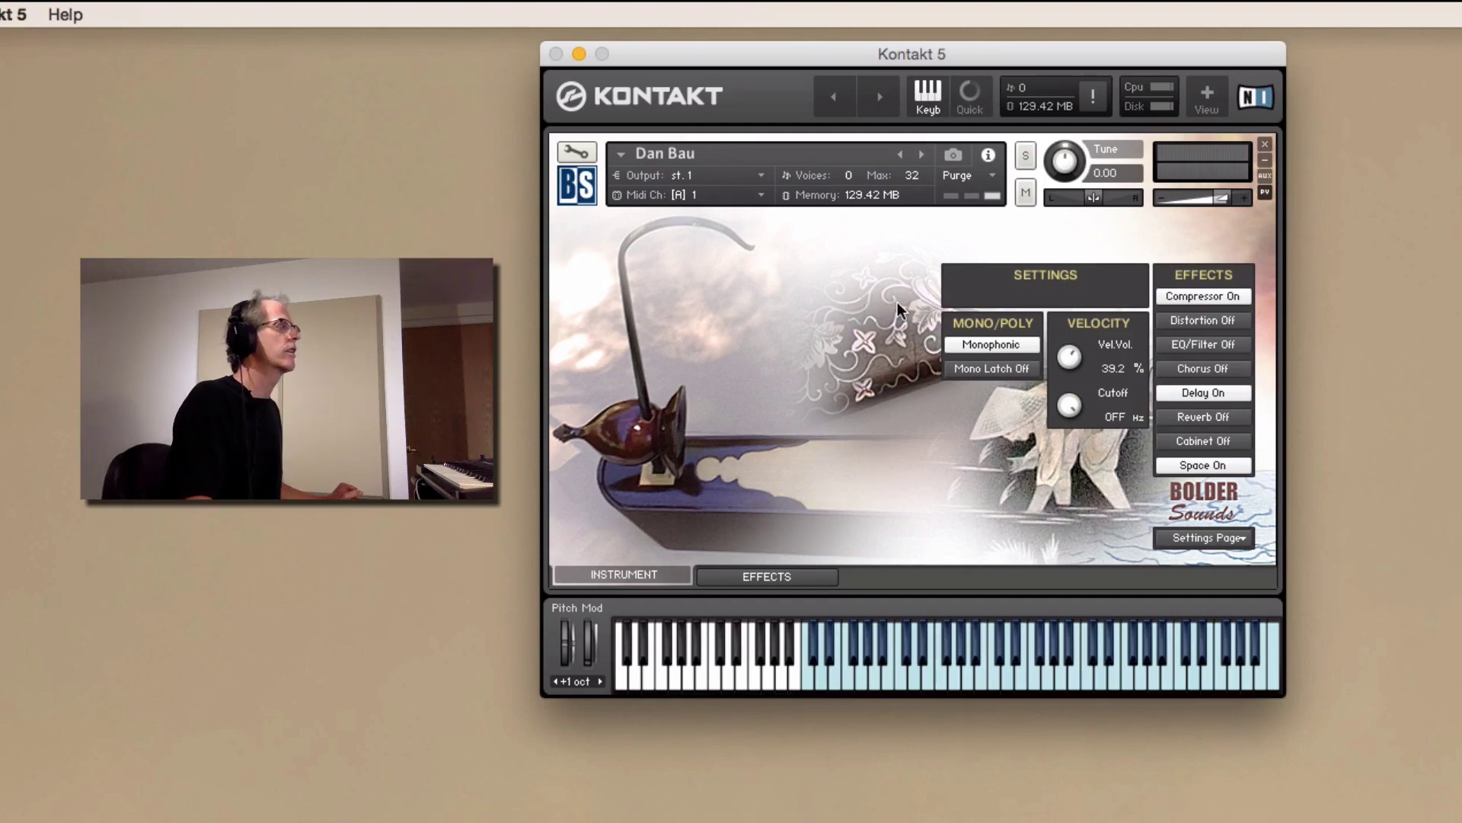
pyautogui.click(994, 345)
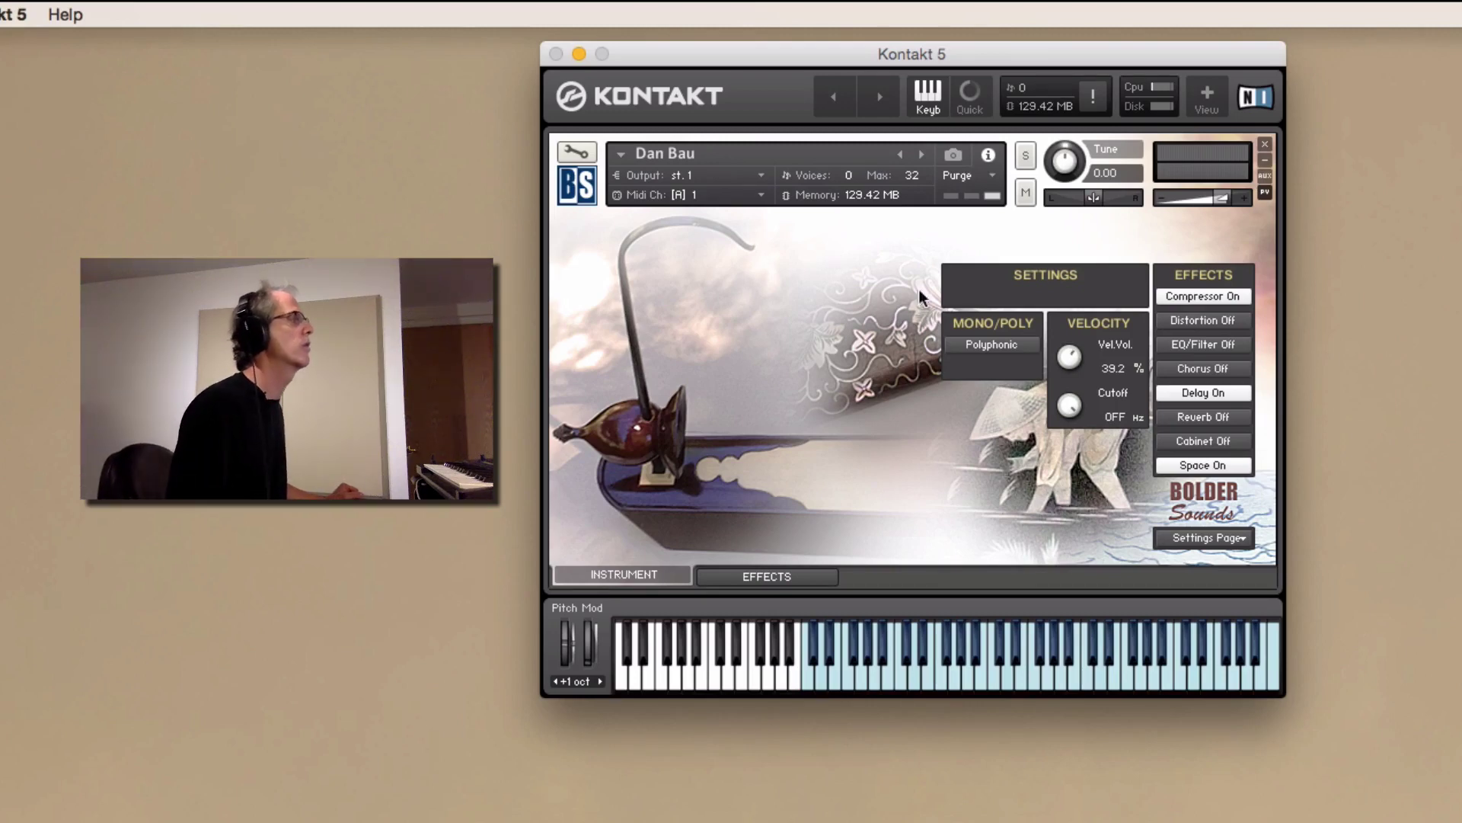
pyautogui.click(978, 344)
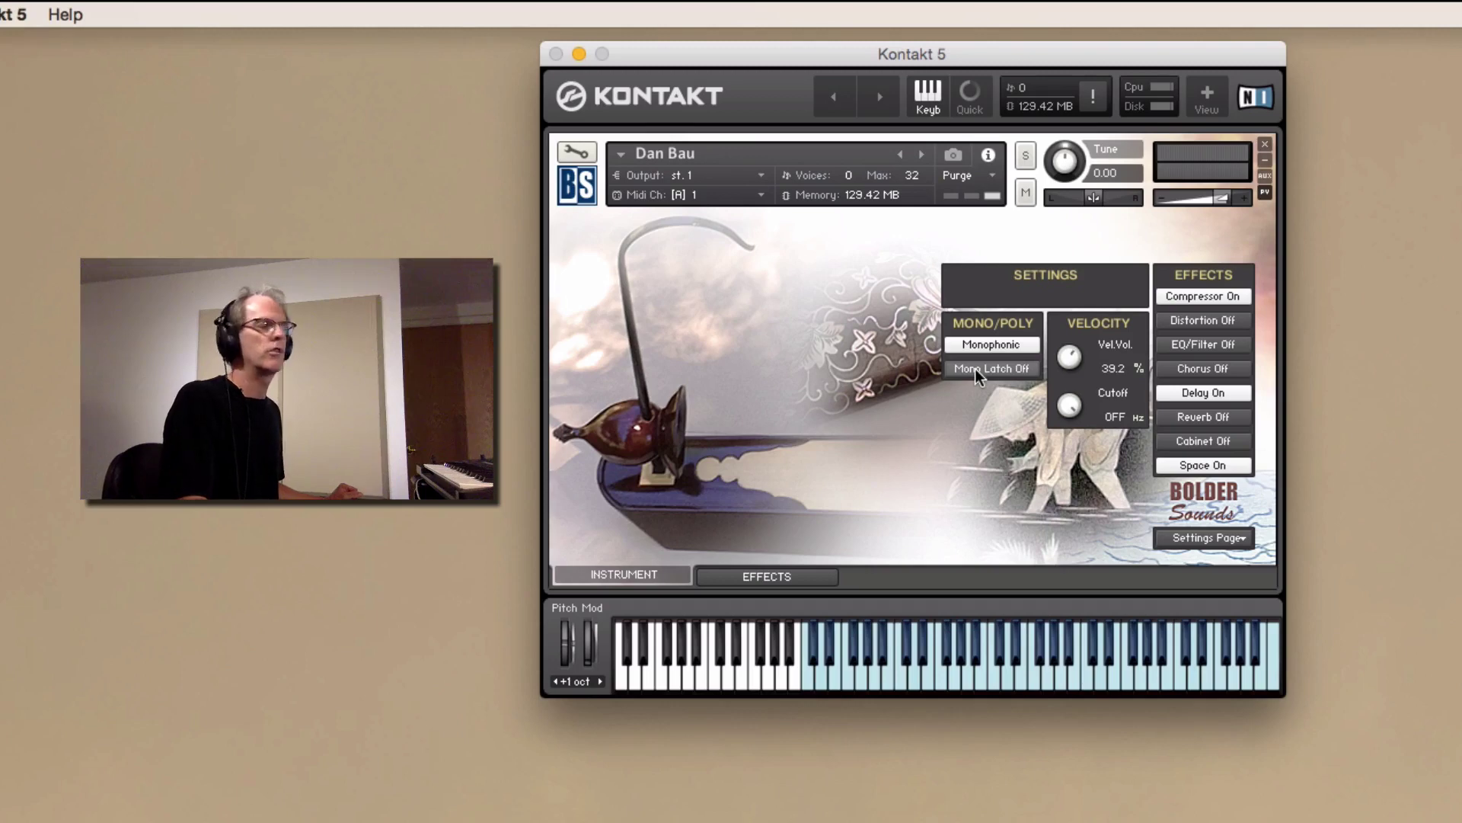
pyautogui.click(971, 368)
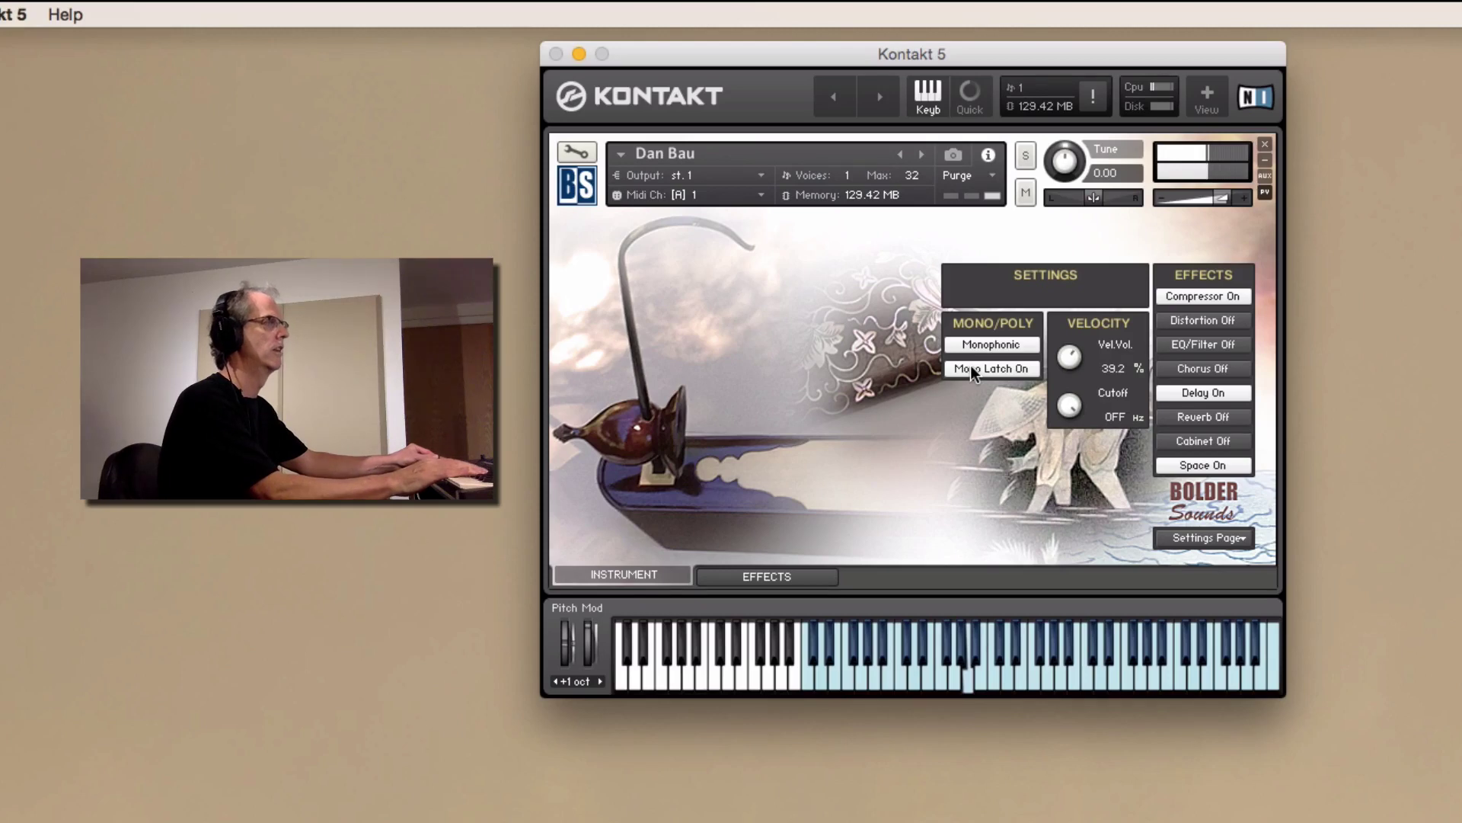
pyautogui.click(971, 368)
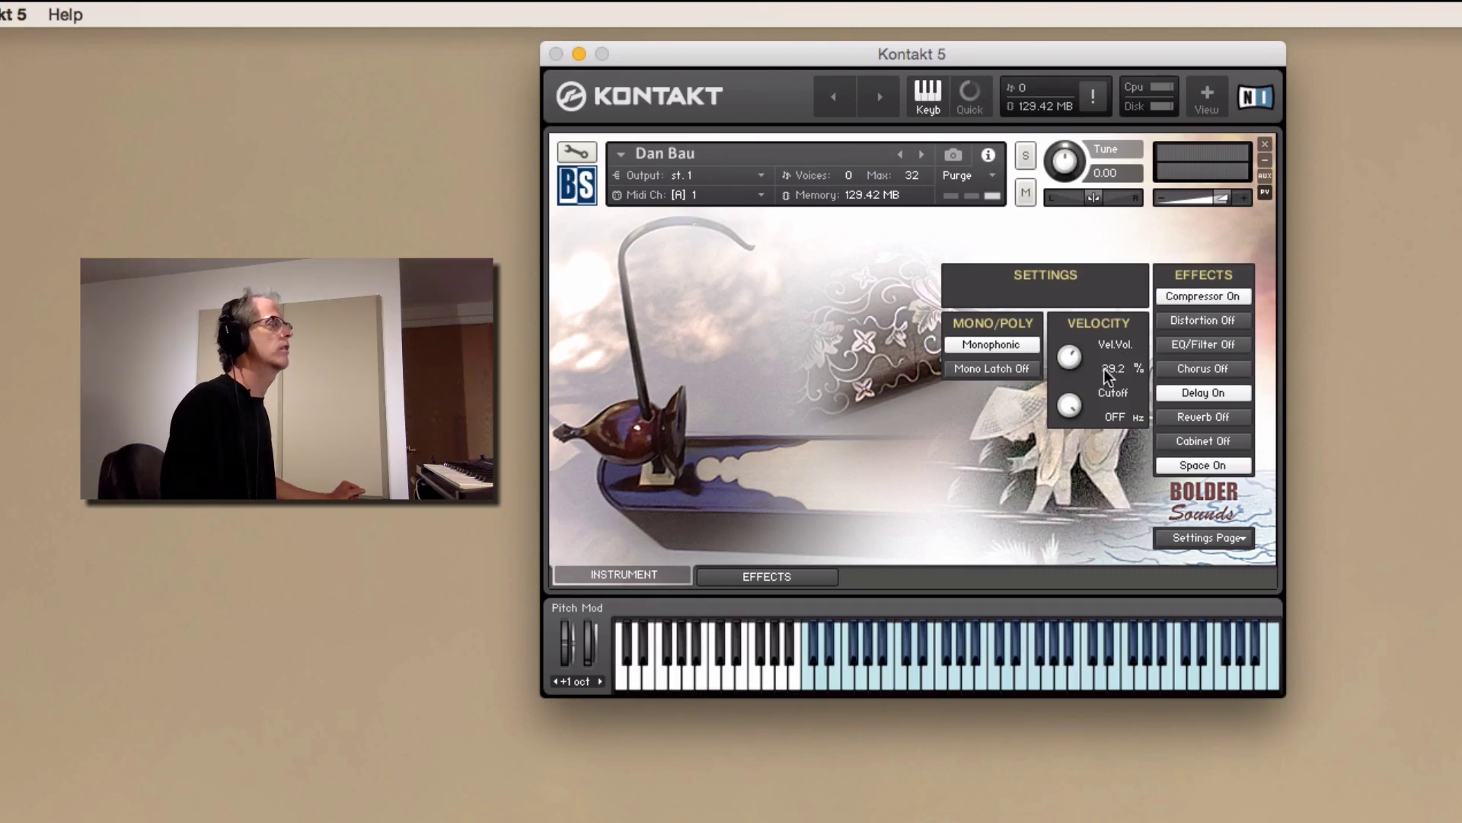
# Step: Set the velocity volume to 33.0 %, try a velocity cutoff of 81.8 Hz, and raise the cutoff to 9.2 kHz
pyautogui.moveTo(1095, 372); pyautogui.dragTo(1050, 716)
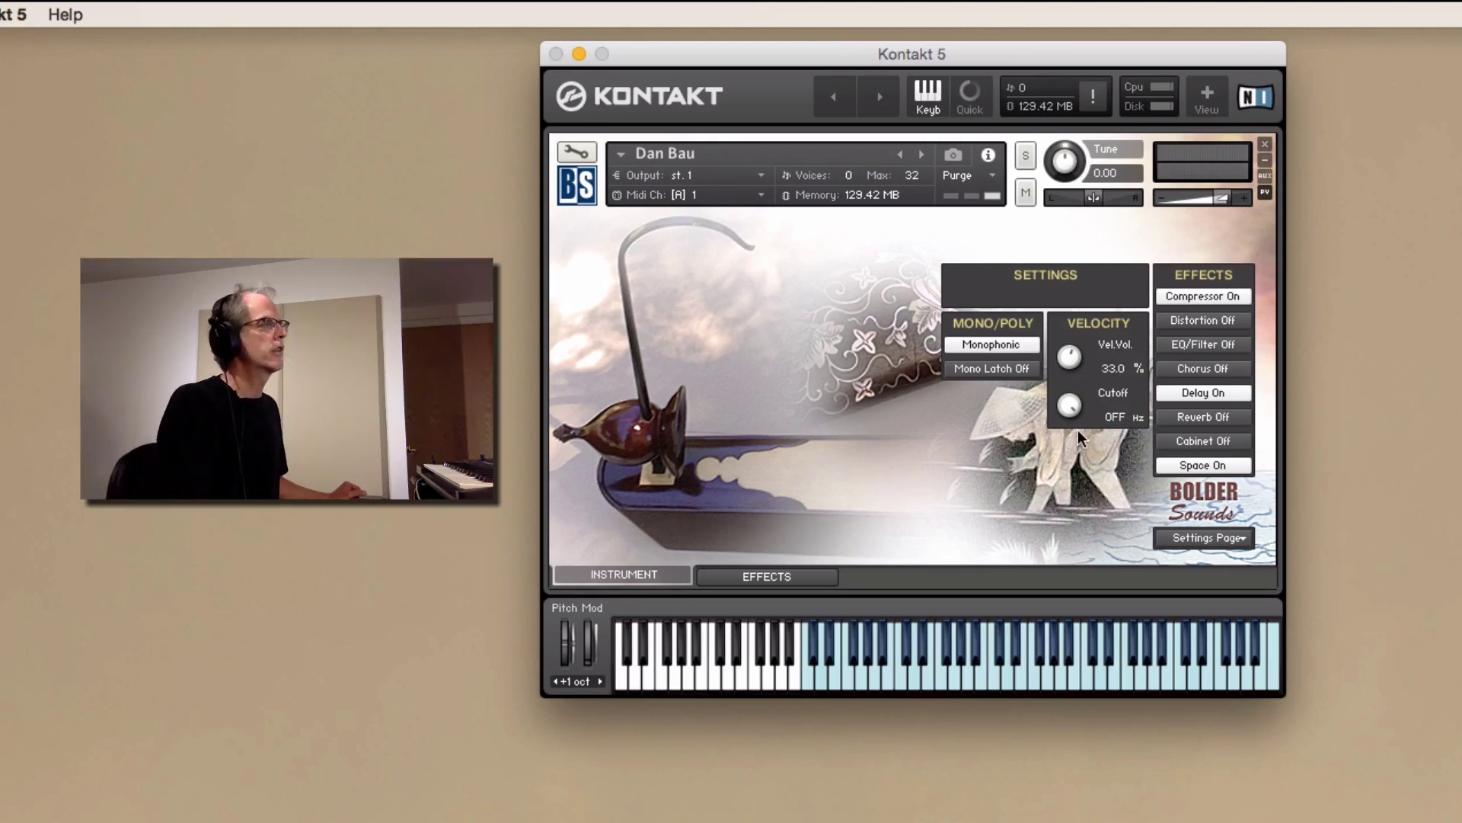
pyautogui.moveTo(1074, 418); pyautogui.dragTo(1049, 632)
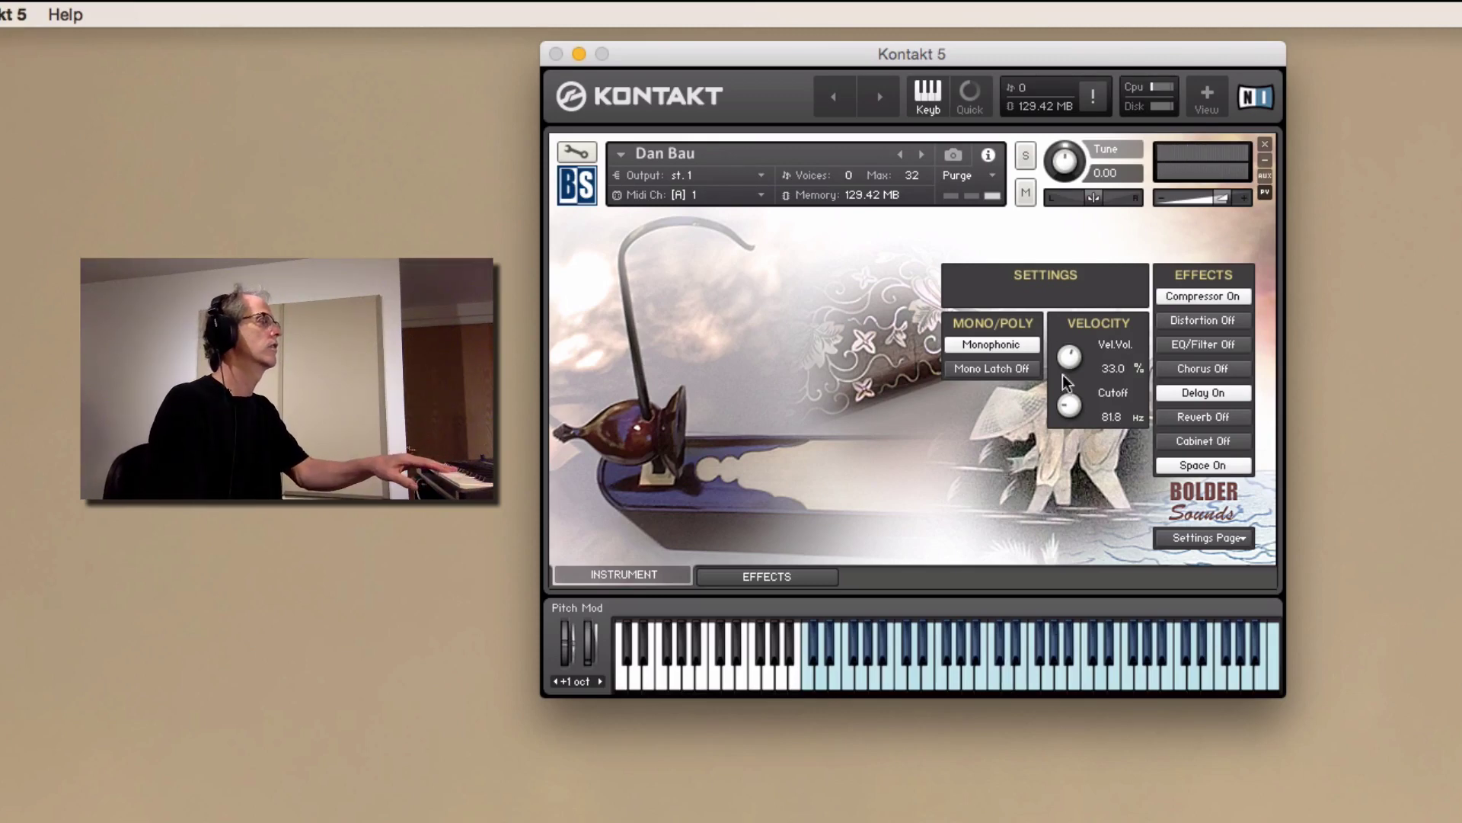
pyautogui.moveTo(1074, 407); pyautogui.dragTo(1089, 215)
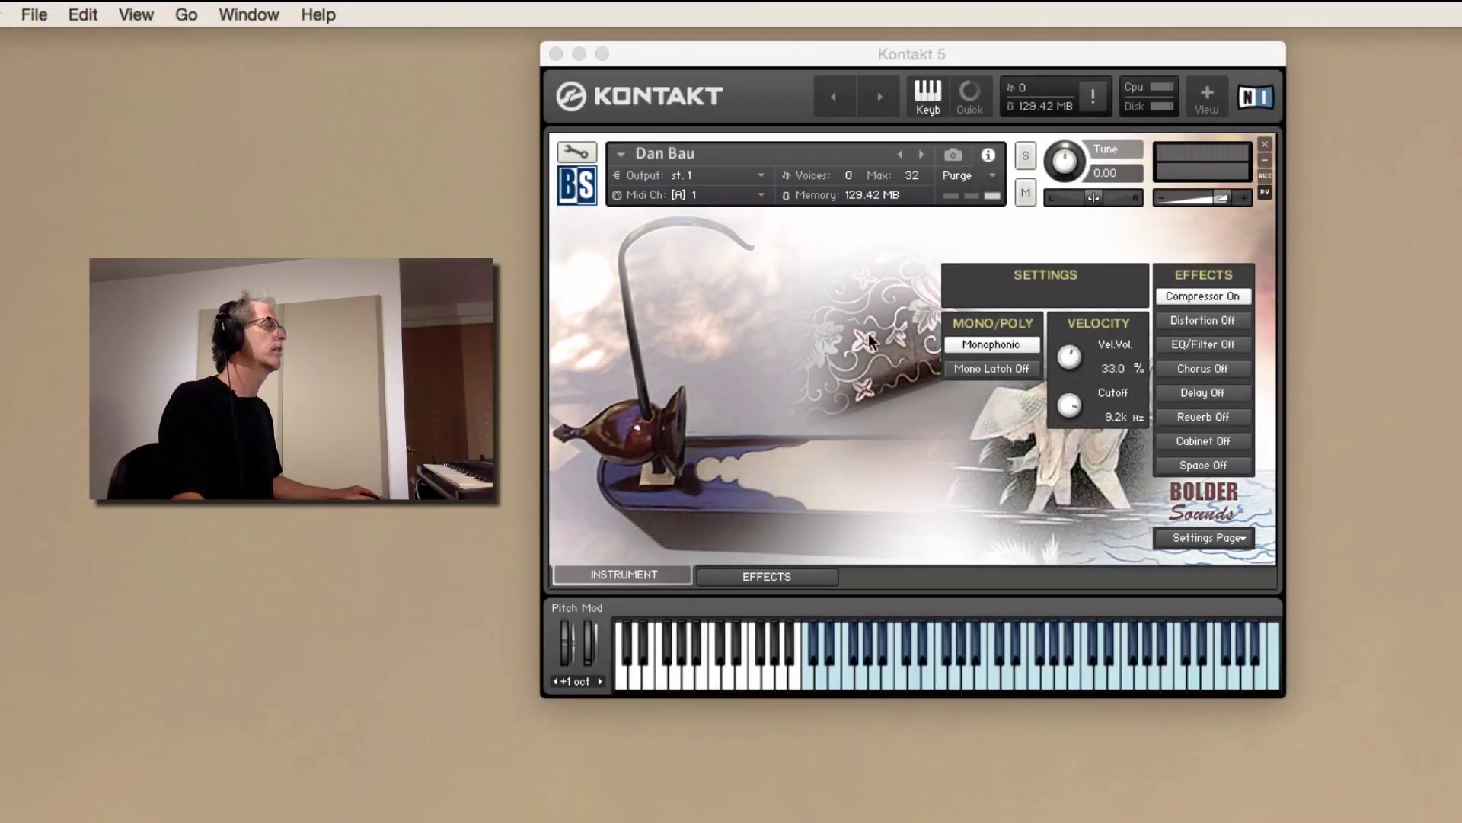
# Step: View the compressor's effect settings and check its available types and preset options, keeping F.B.Compressor
pyautogui.click(775, 576)
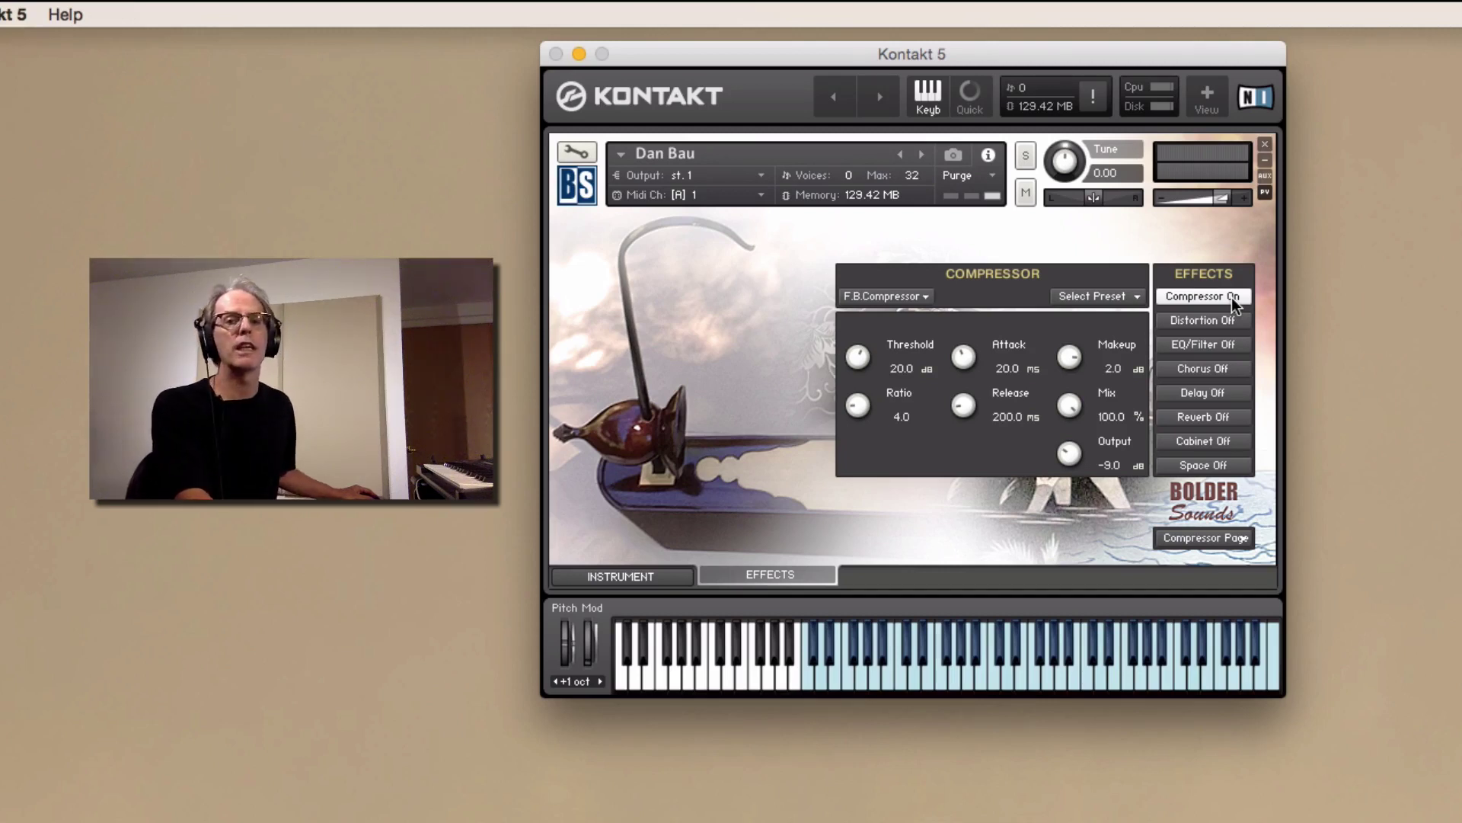
pyautogui.click(912, 294)
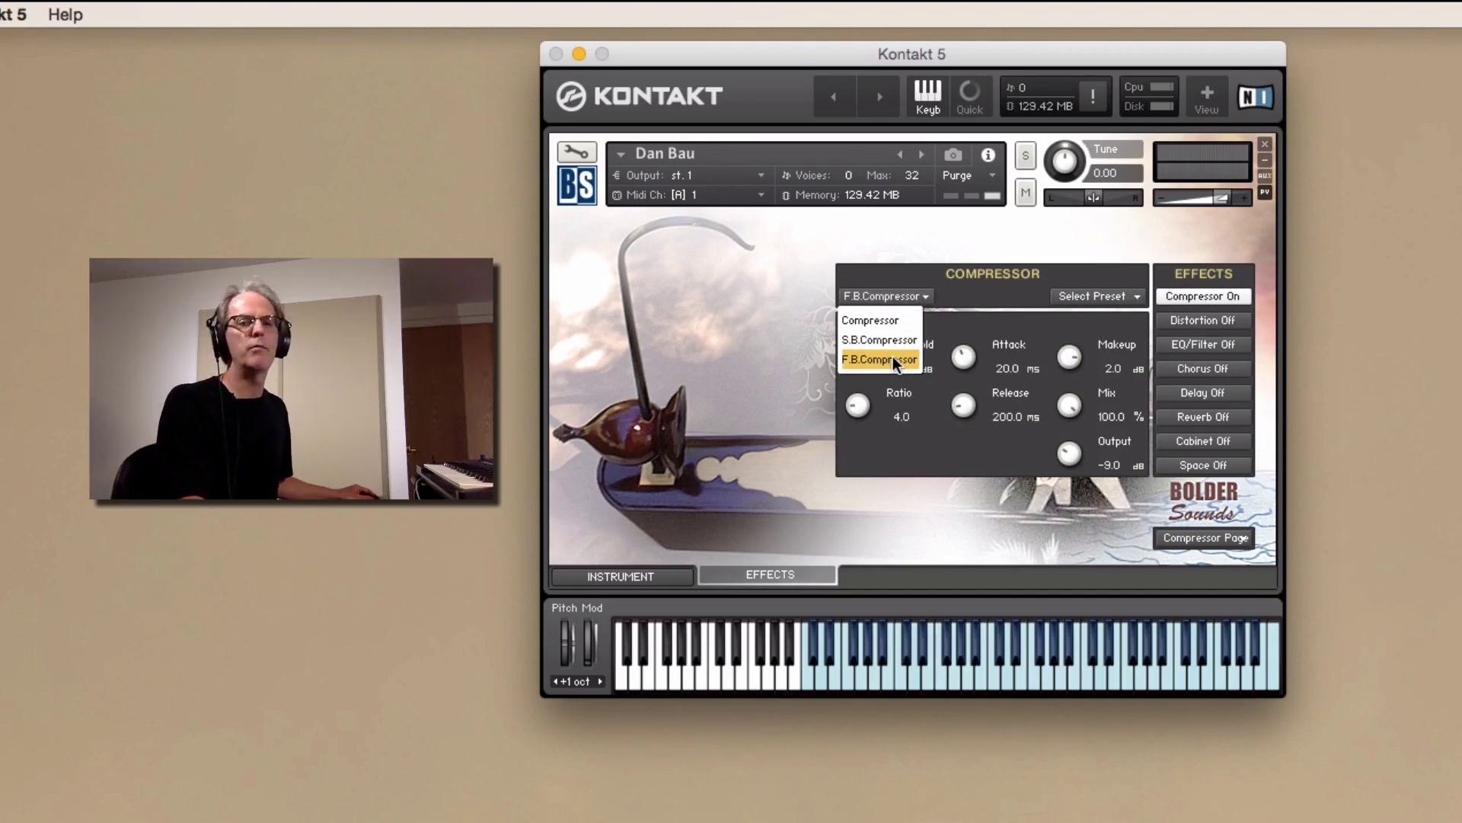
pyautogui.click(938, 226)
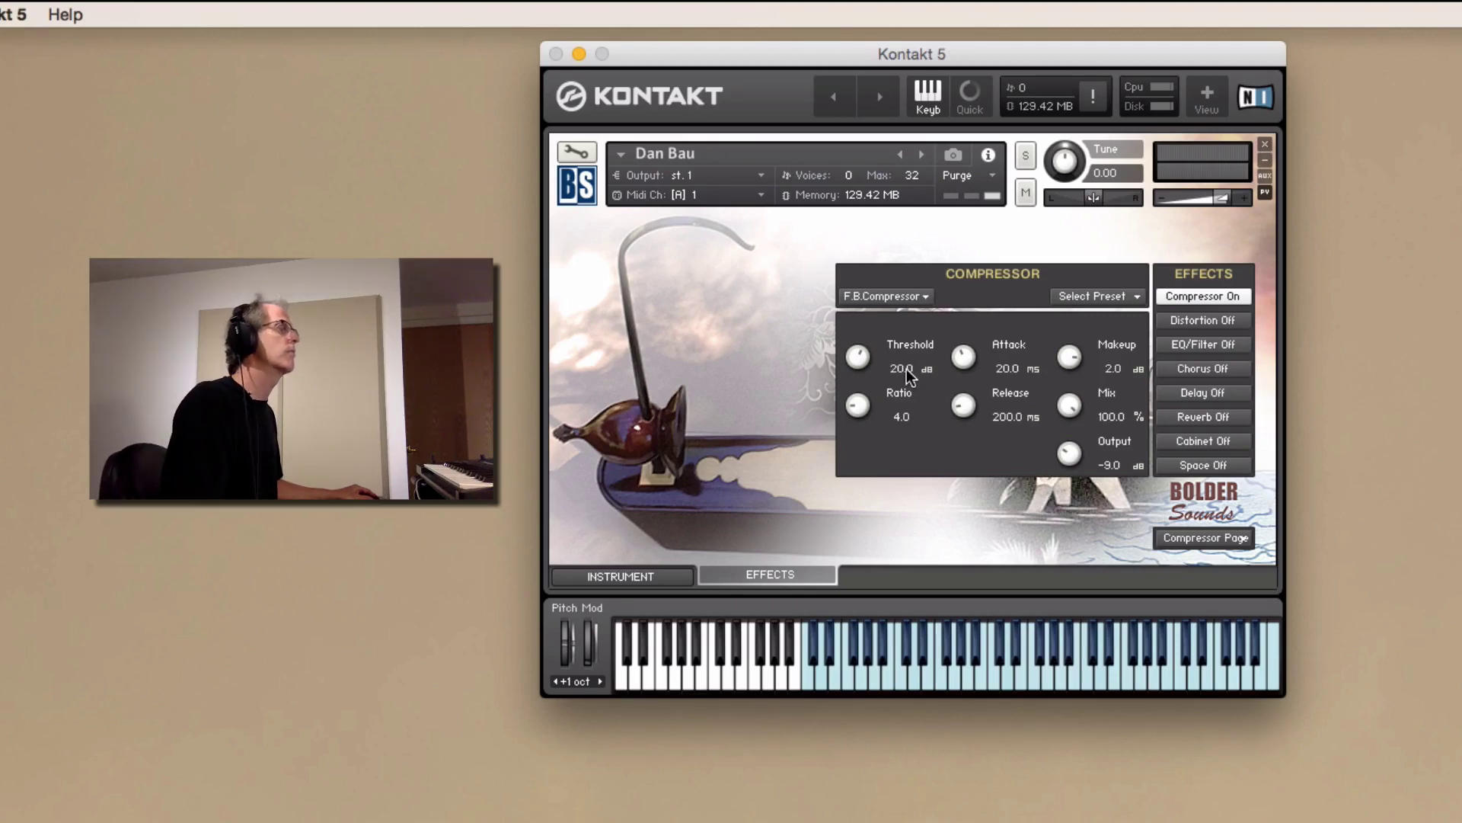
pyautogui.click(1107, 295)
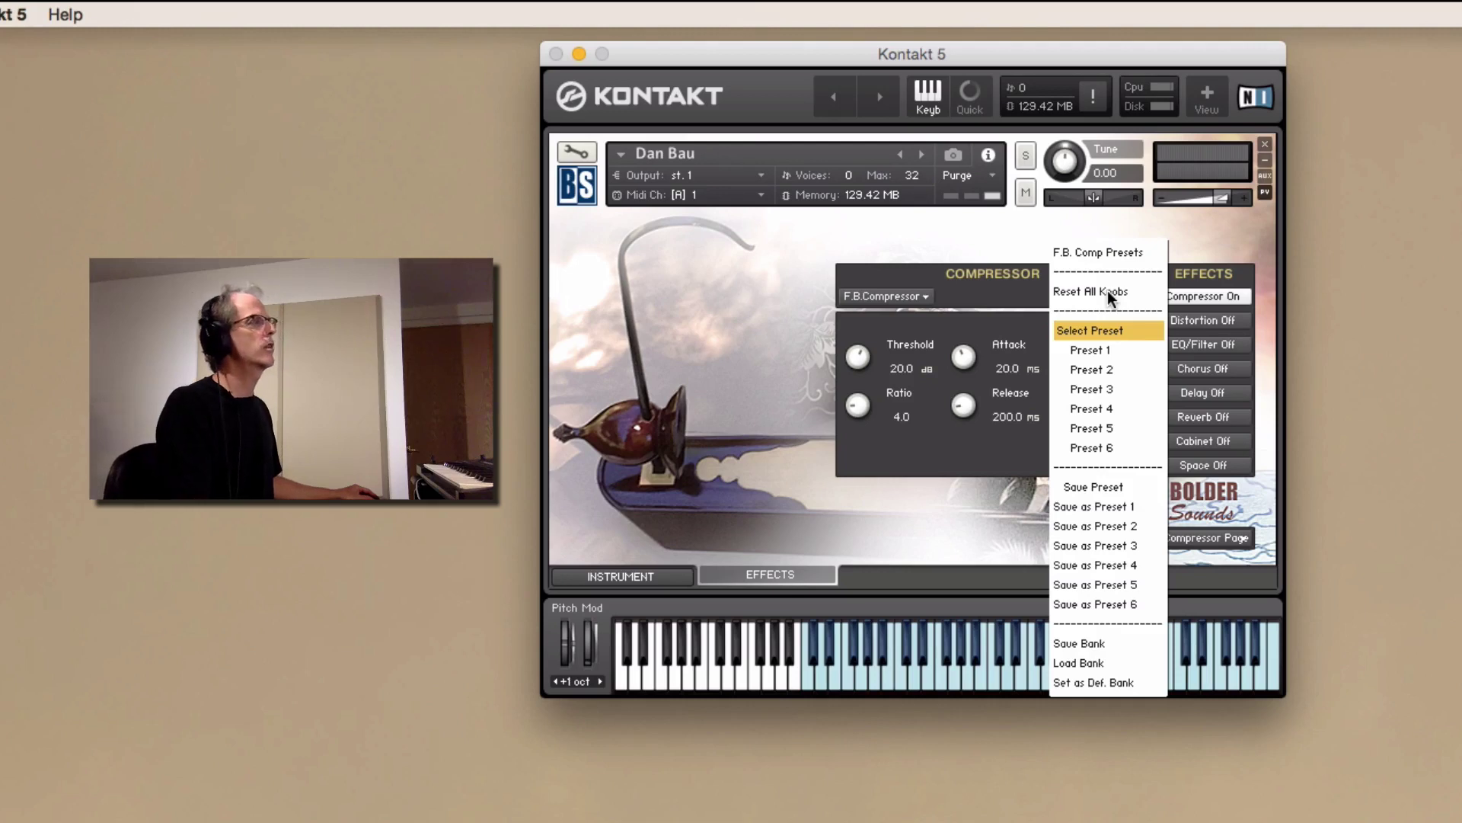
pyautogui.click(1222, 234)
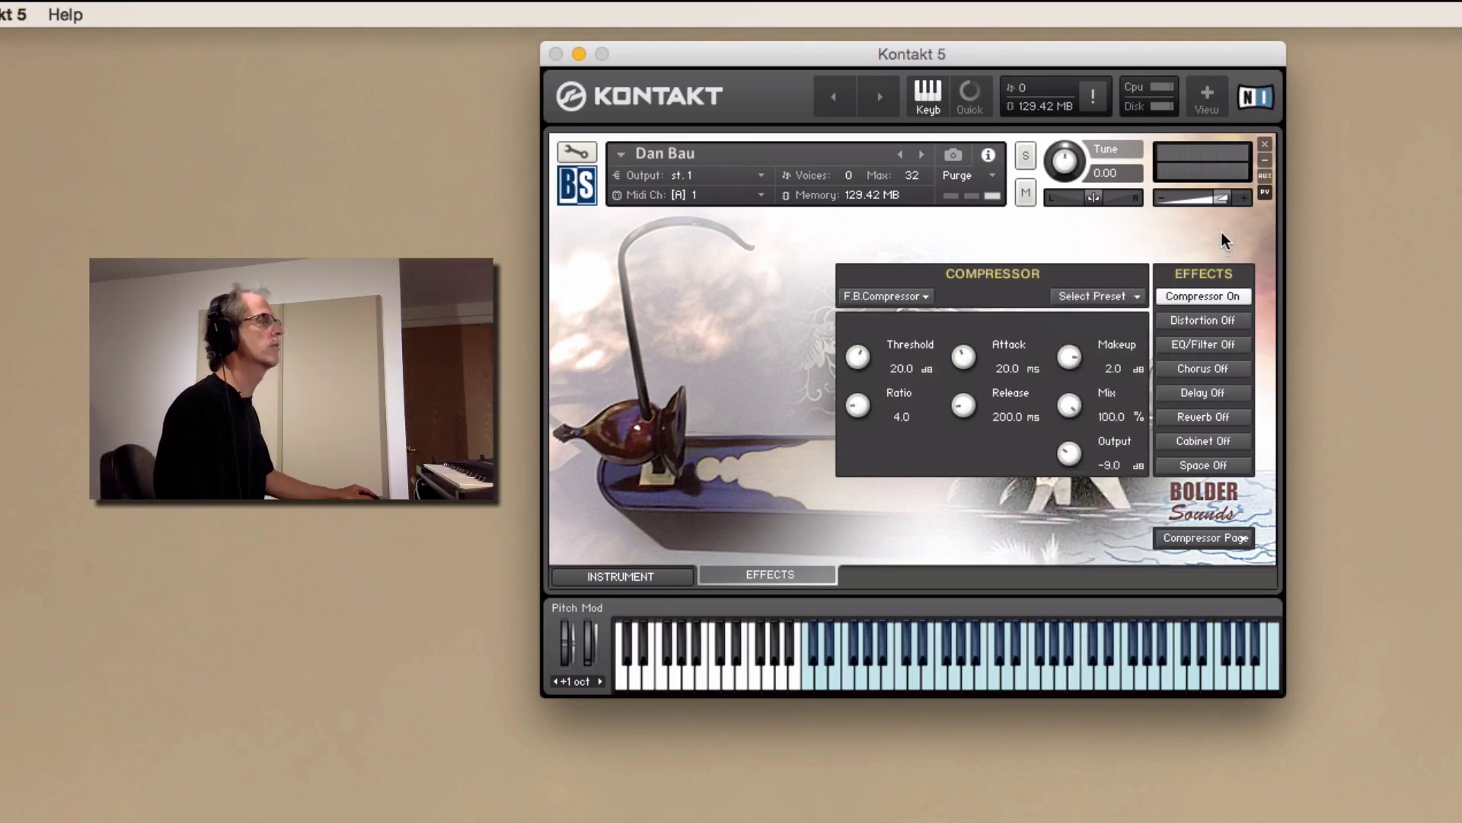
# Step: Enable distortion in place of the compressor and check its available types and Tape preset options
pyautogui.click(1219, 319)
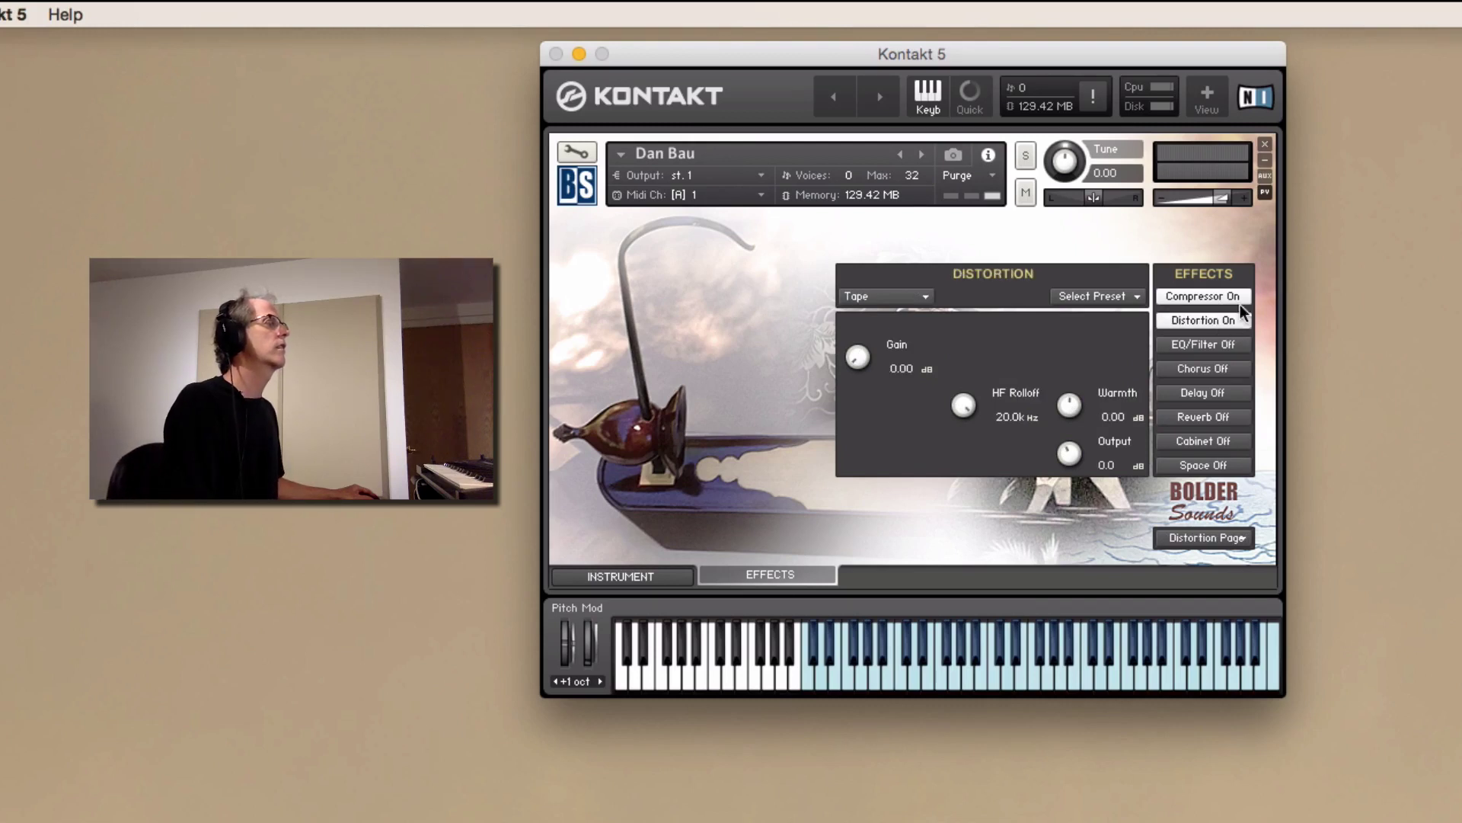
pyautogui.click(1238, 292)
pyautogui.click(901, 299)
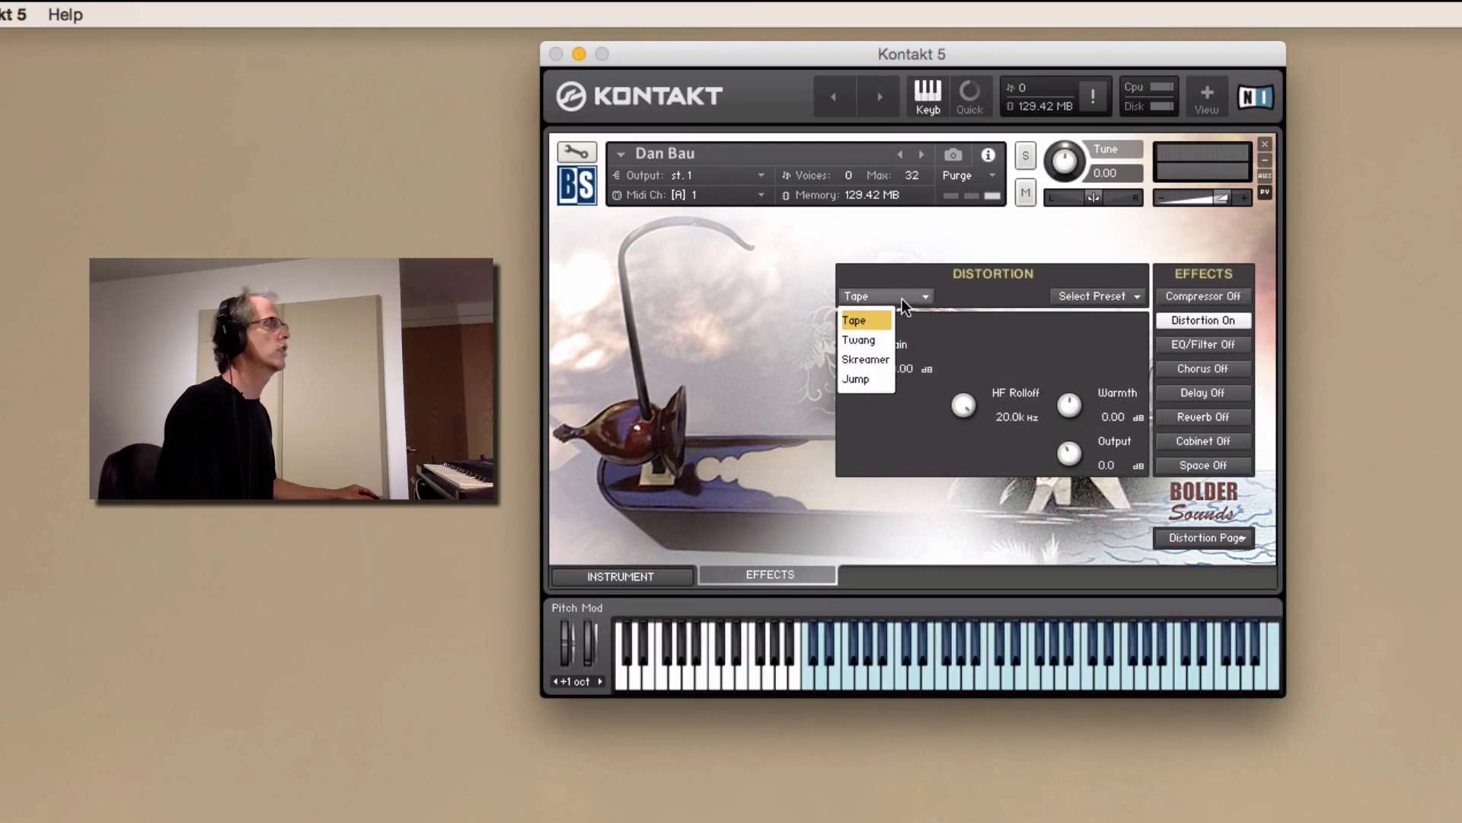
pyautogui.click(912, 242)
pyautogui.click(1089, 294)
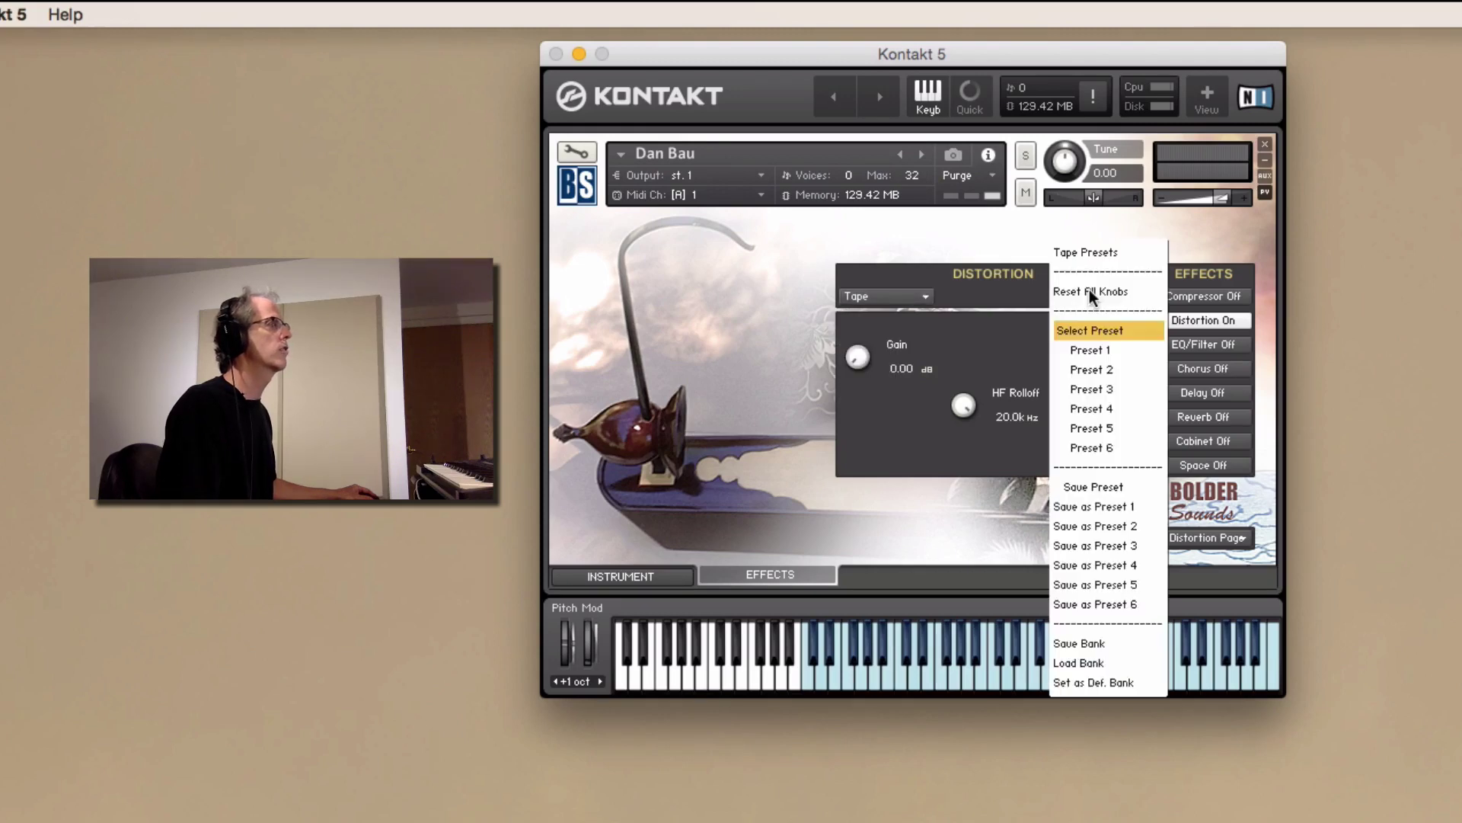
# Step: Try the EQ/Filter effect on and off, checking its available equalizer and filter types while keeping 1-band EQ
pyautogui.click(1023, 243)
pyautogui.click(1212, 346)
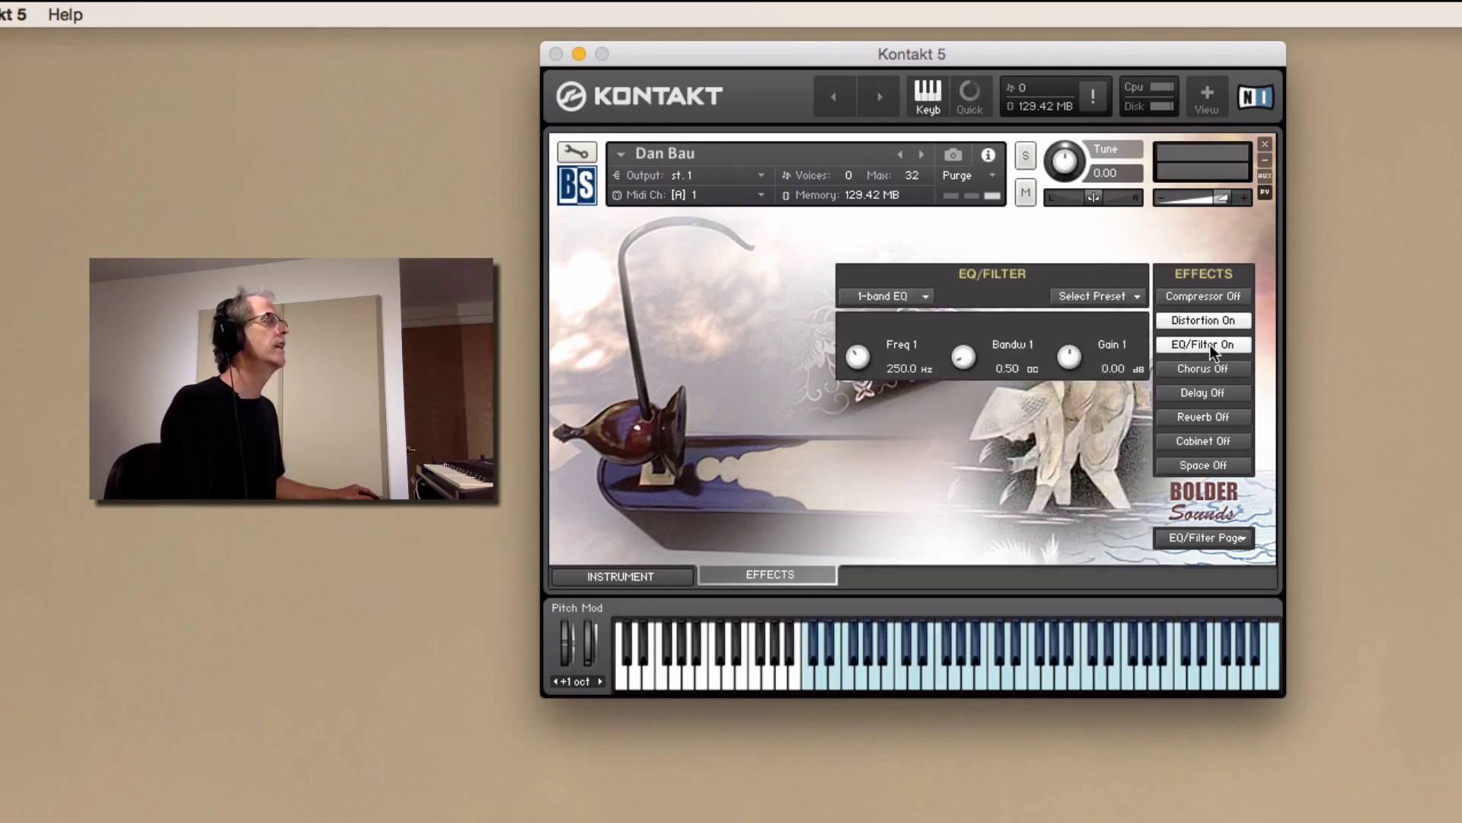
pyautogui.click(910, 297)
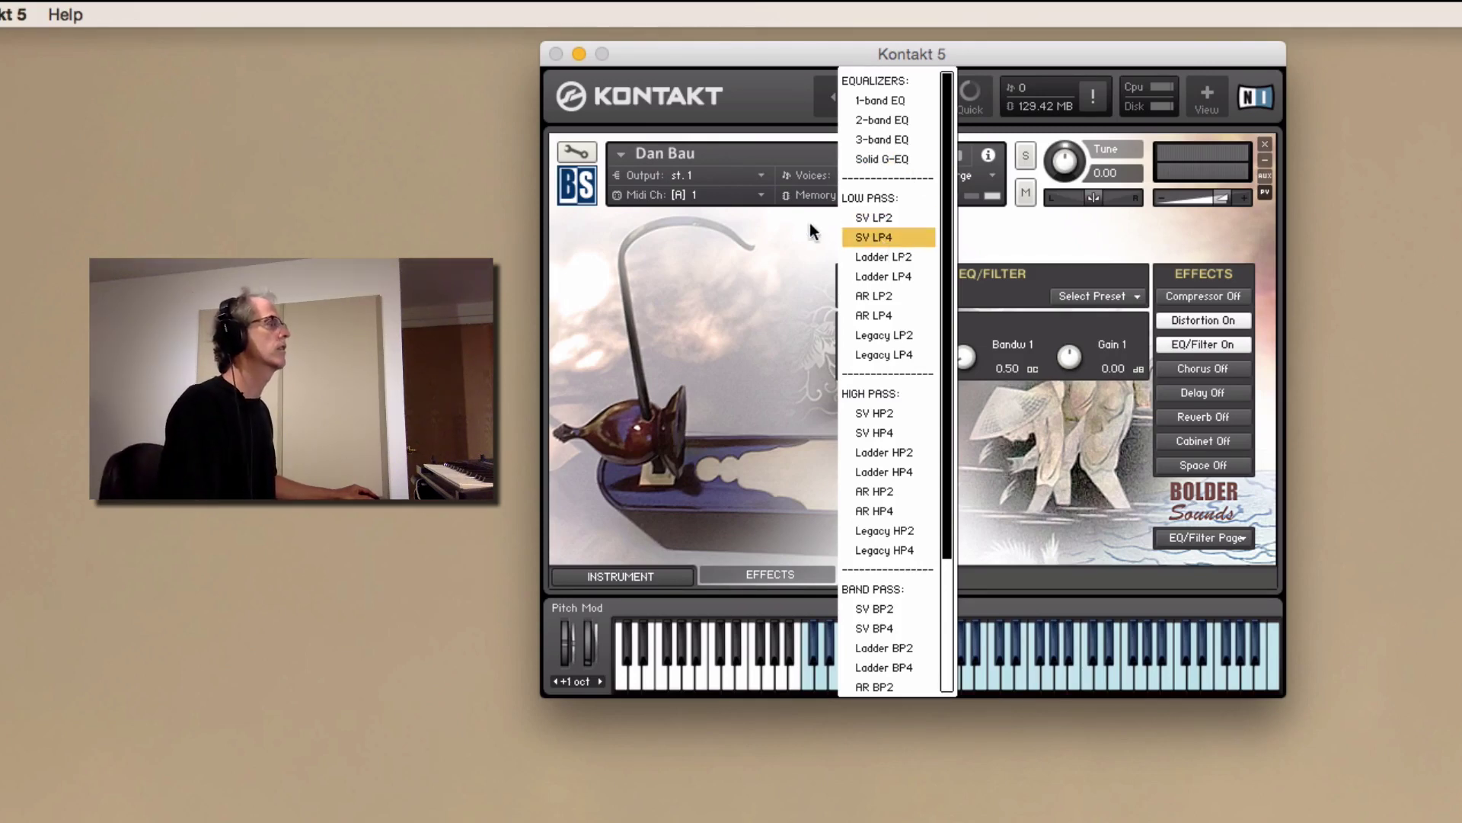
pyautogui.click(778, 241)
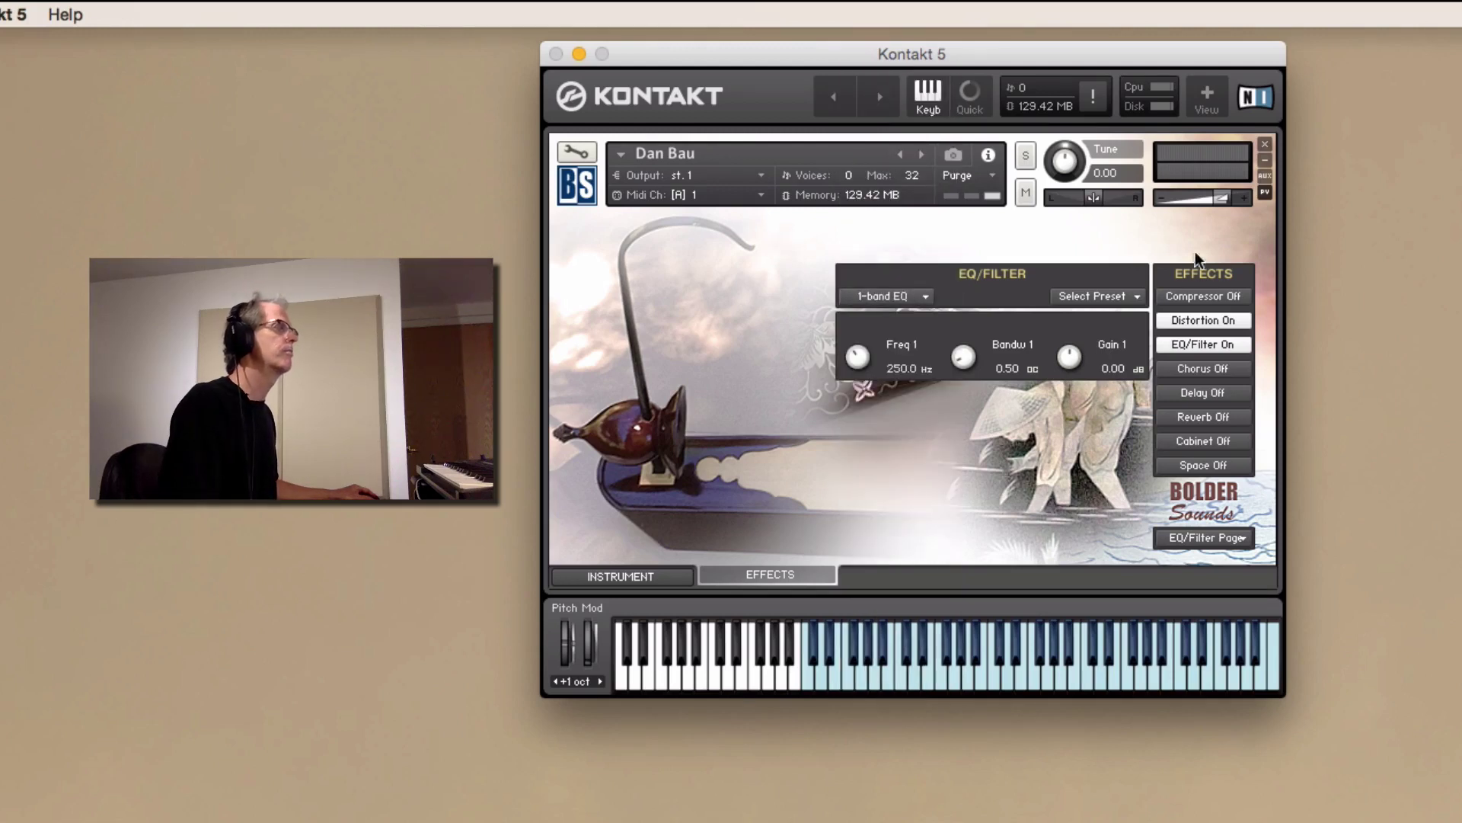
pyautogui.click(1213, 343)
# Step: Enable the chorus effect and check the available modulation types, keeping Chorus
pyautogui.click(1208, 372)
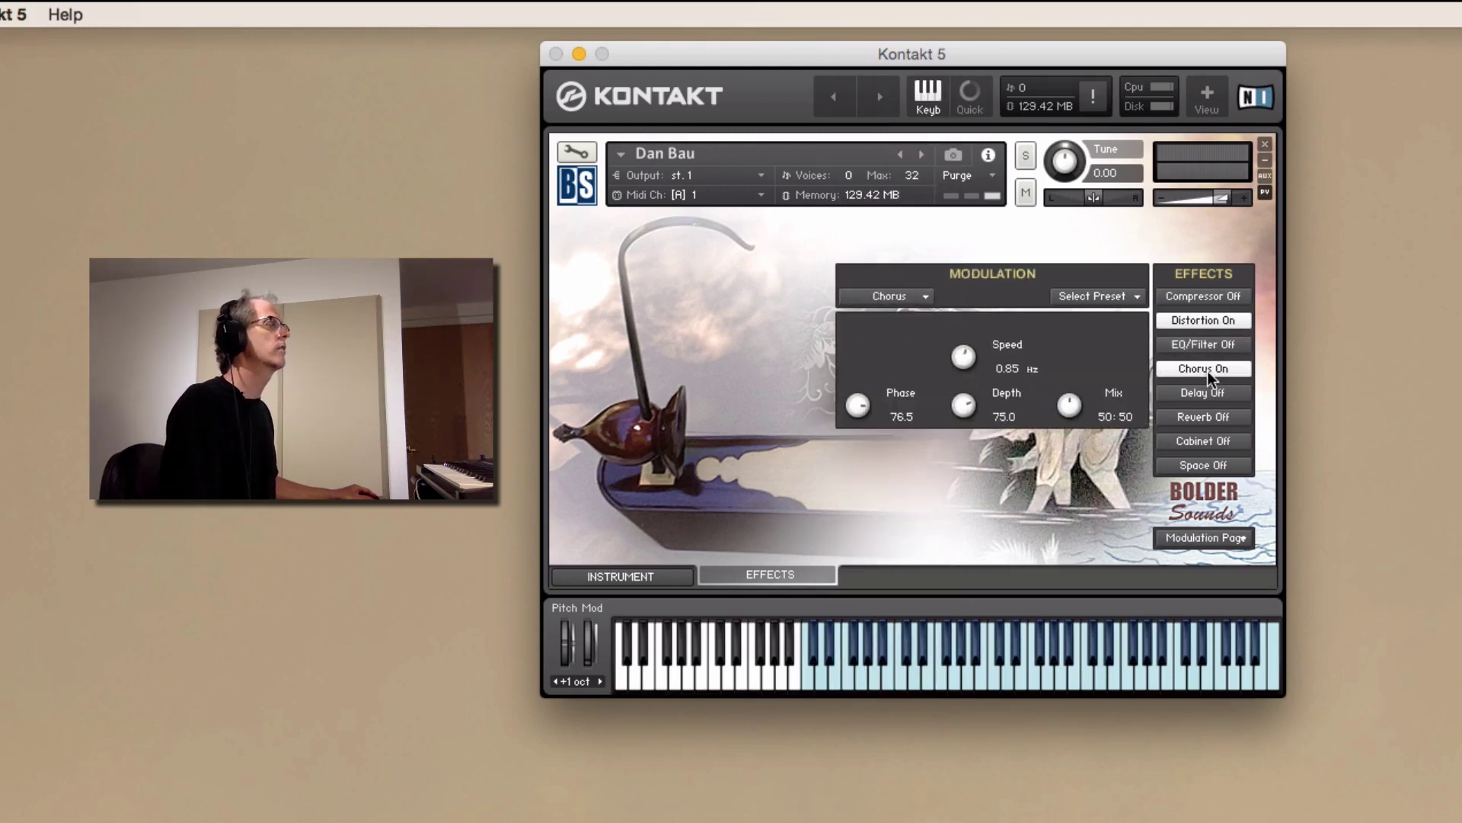
pyautogui.click(898, 297)
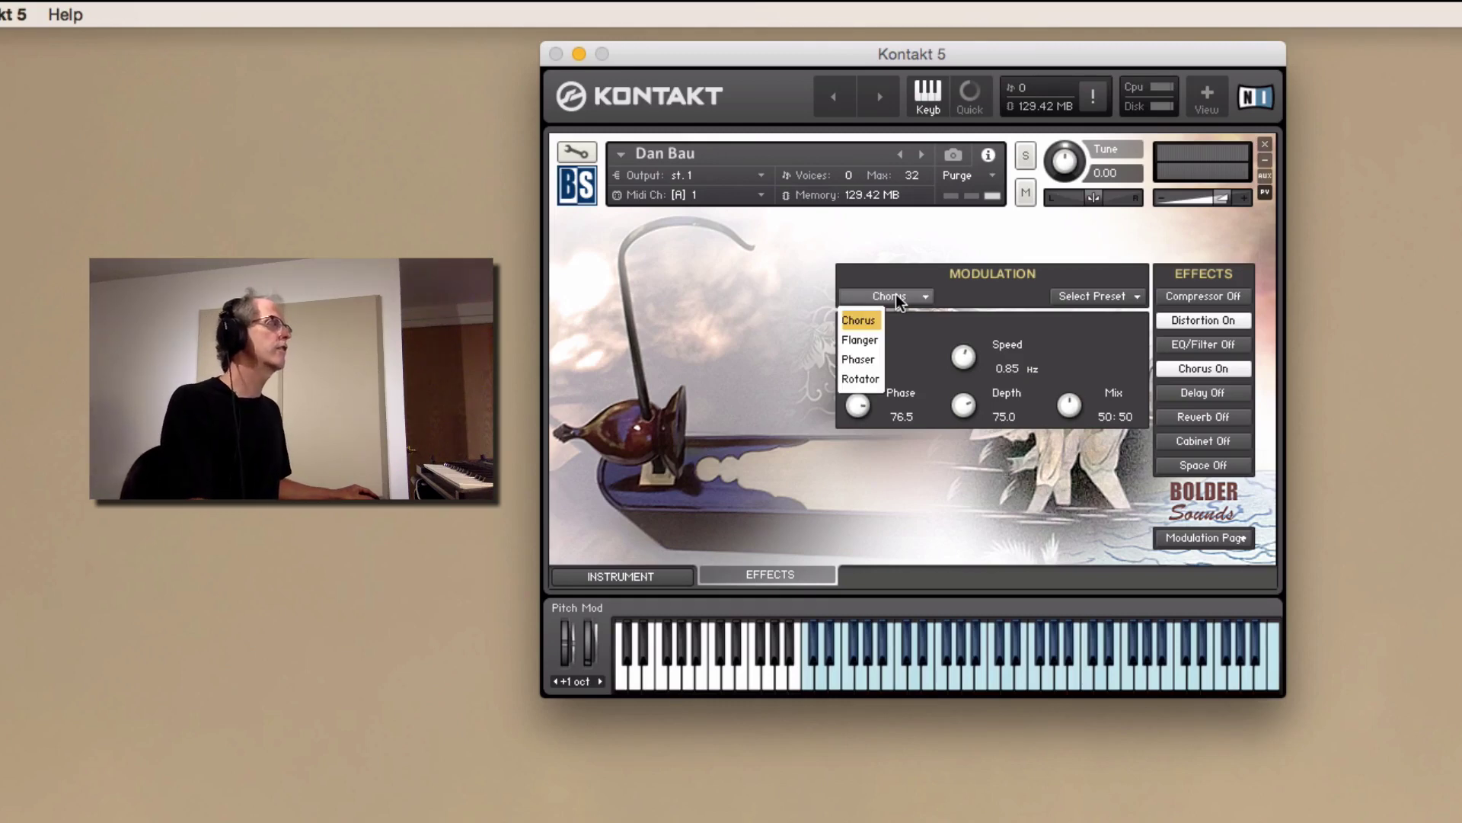
pyautogui.click(908, 251)
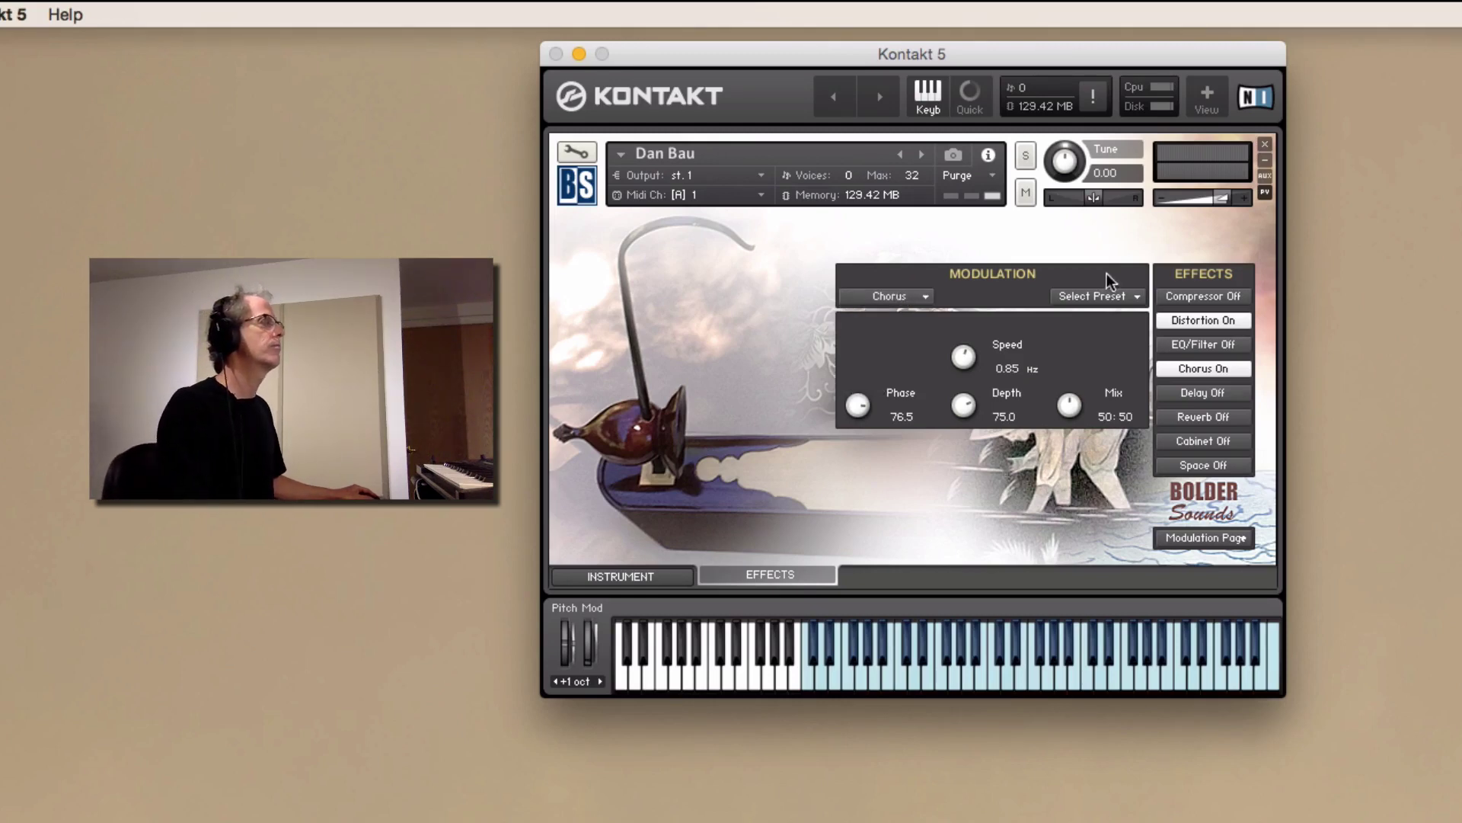
# Step: Enable the delay effect, and try the reverb on and off to view its settings
pyautogui.click(1232, 394)
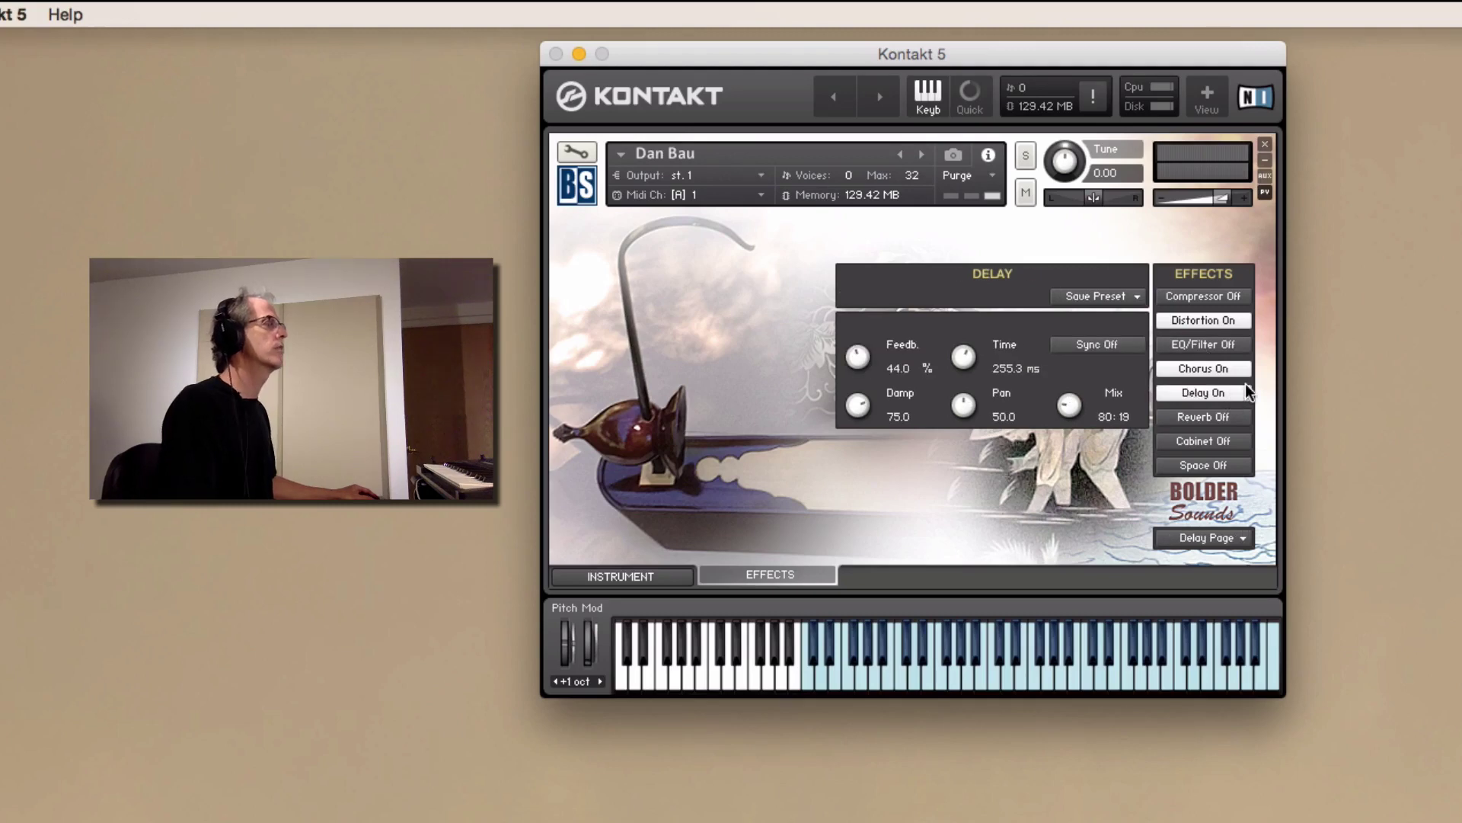
pyautogui.click(1220, 418)
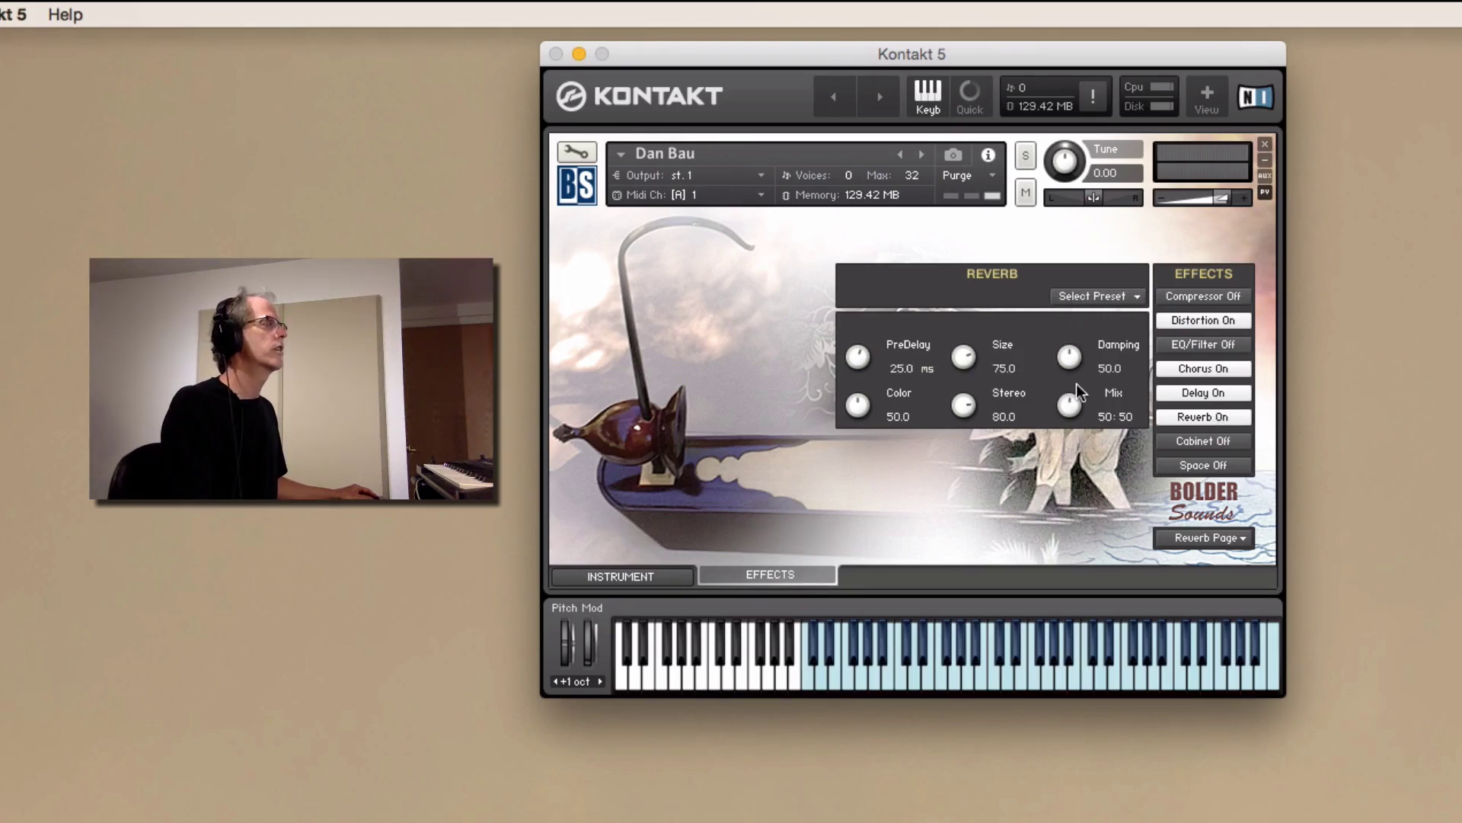
pyautogui.click(1205, 418)
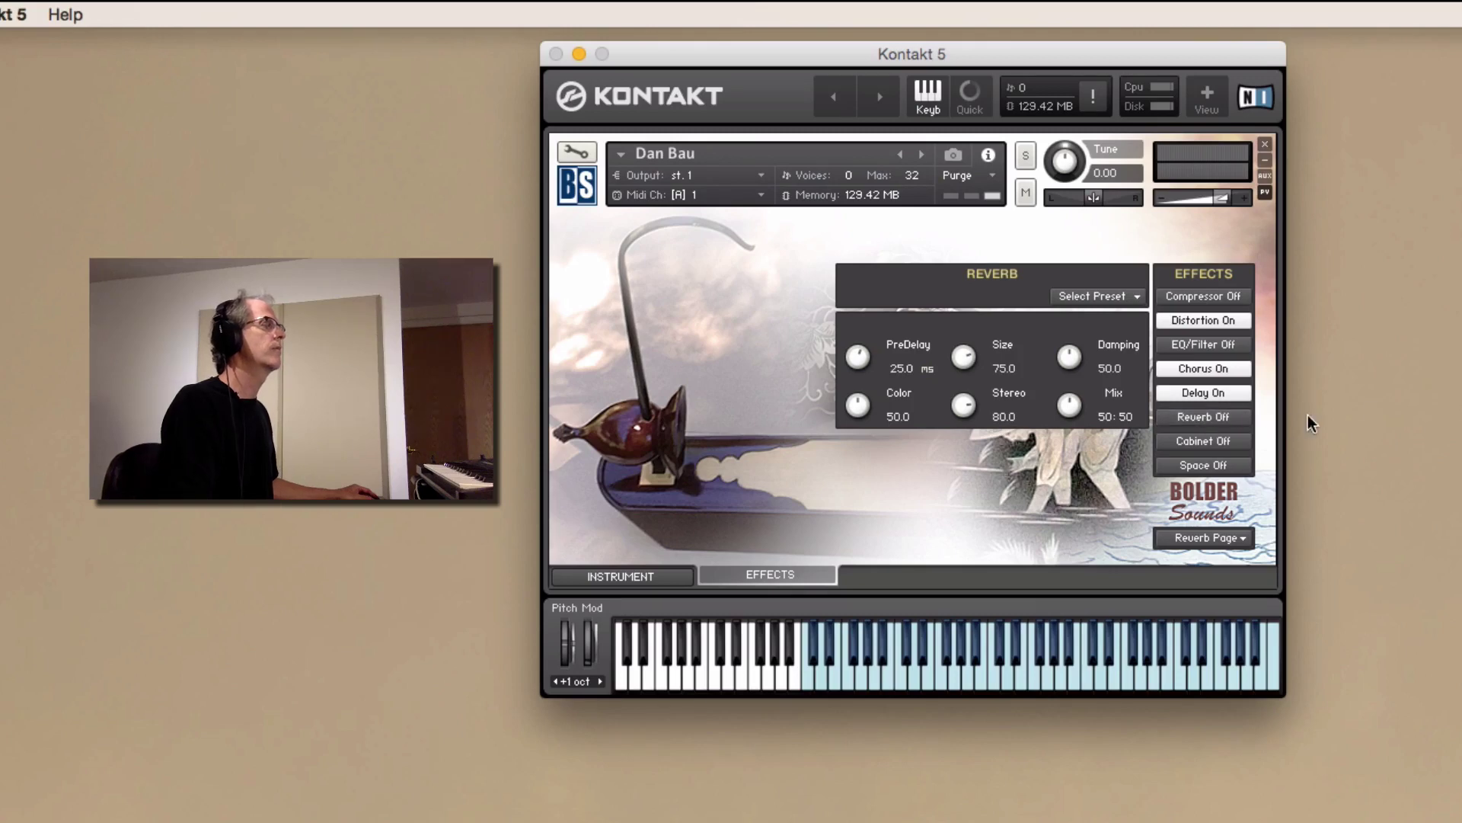
# Step: Enable the cabinet effect and check the available cabinet models, keeping TWEED GREEN
pyautogui.click(1196, 441)
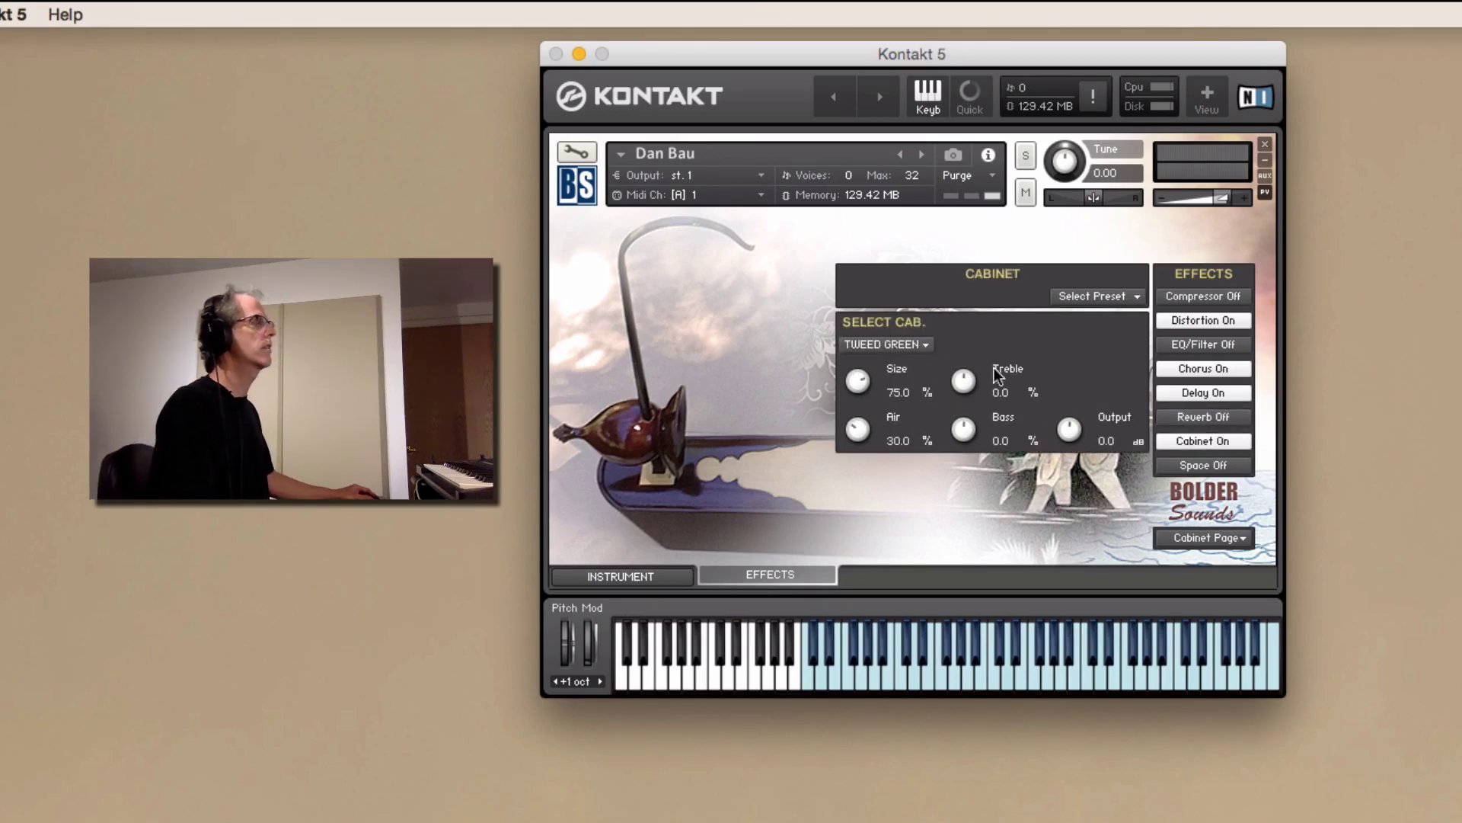
pyautogui.click(914, 345)
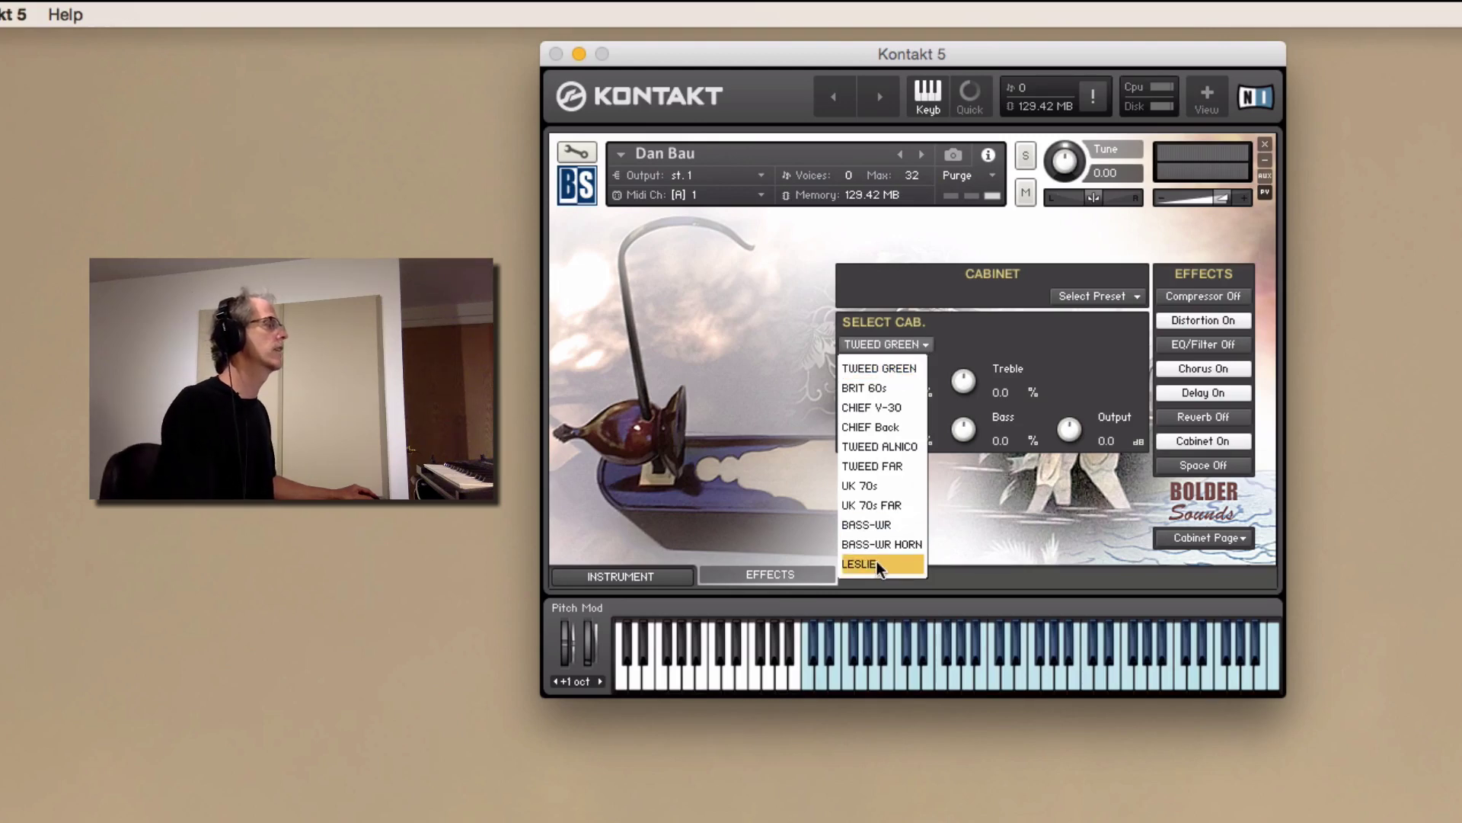
pyautogui.click(902, 216)
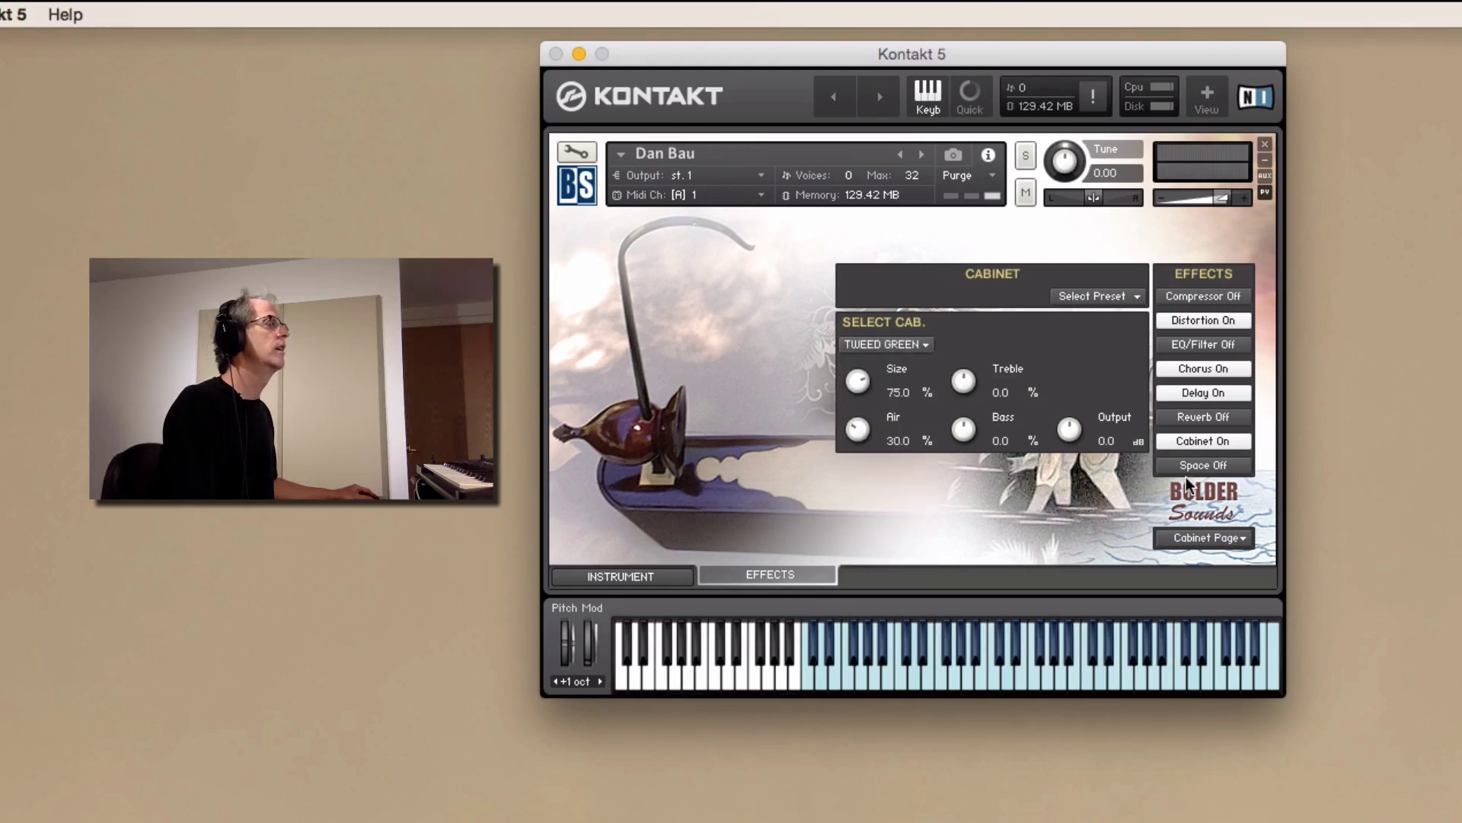
# Step: Enable the space effect and check the available ambience, chamber, church, hall, plate and room types, keeping Plate 2
pyautogui.click(1202, 465)
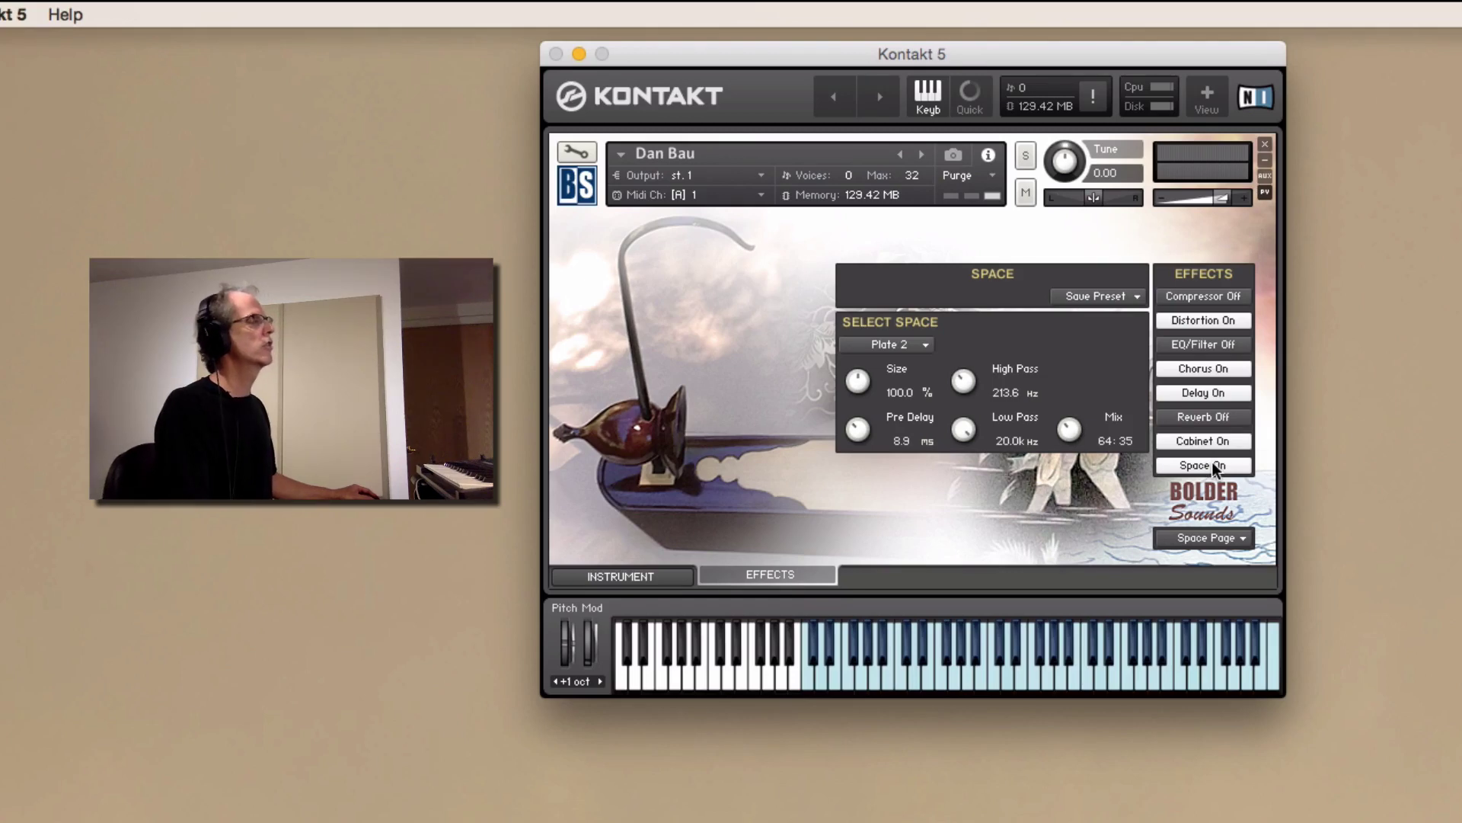
pyautogui.click(918, 346)
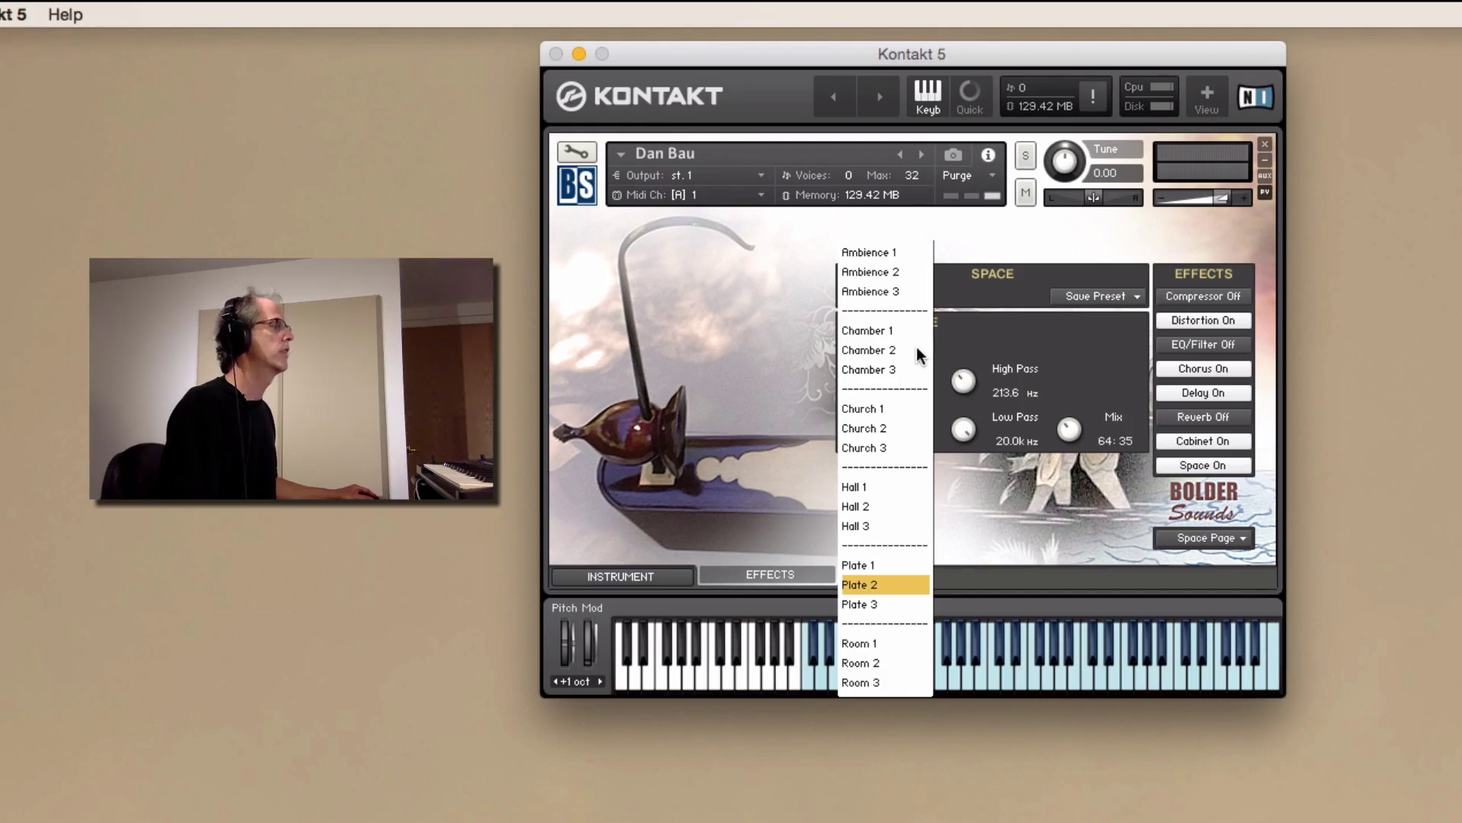
pyautogui.click(1072, 341)
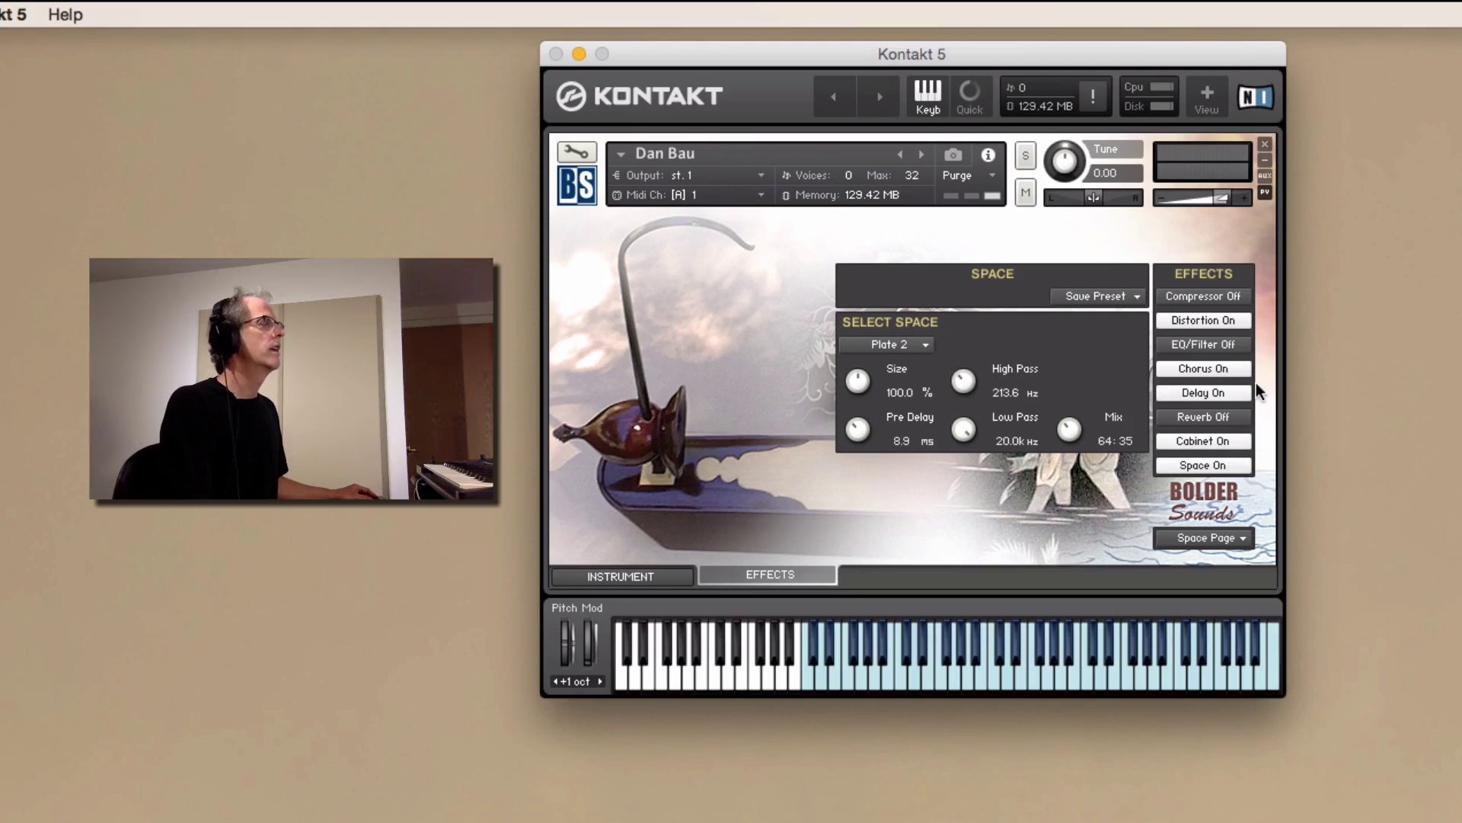
# Step: Toggle the chorus off and back on, and show the Cabinet page without changing the cabinet's on/off state
pyautogui.click(1208, 369)
pyautogui.click(1208, 368)
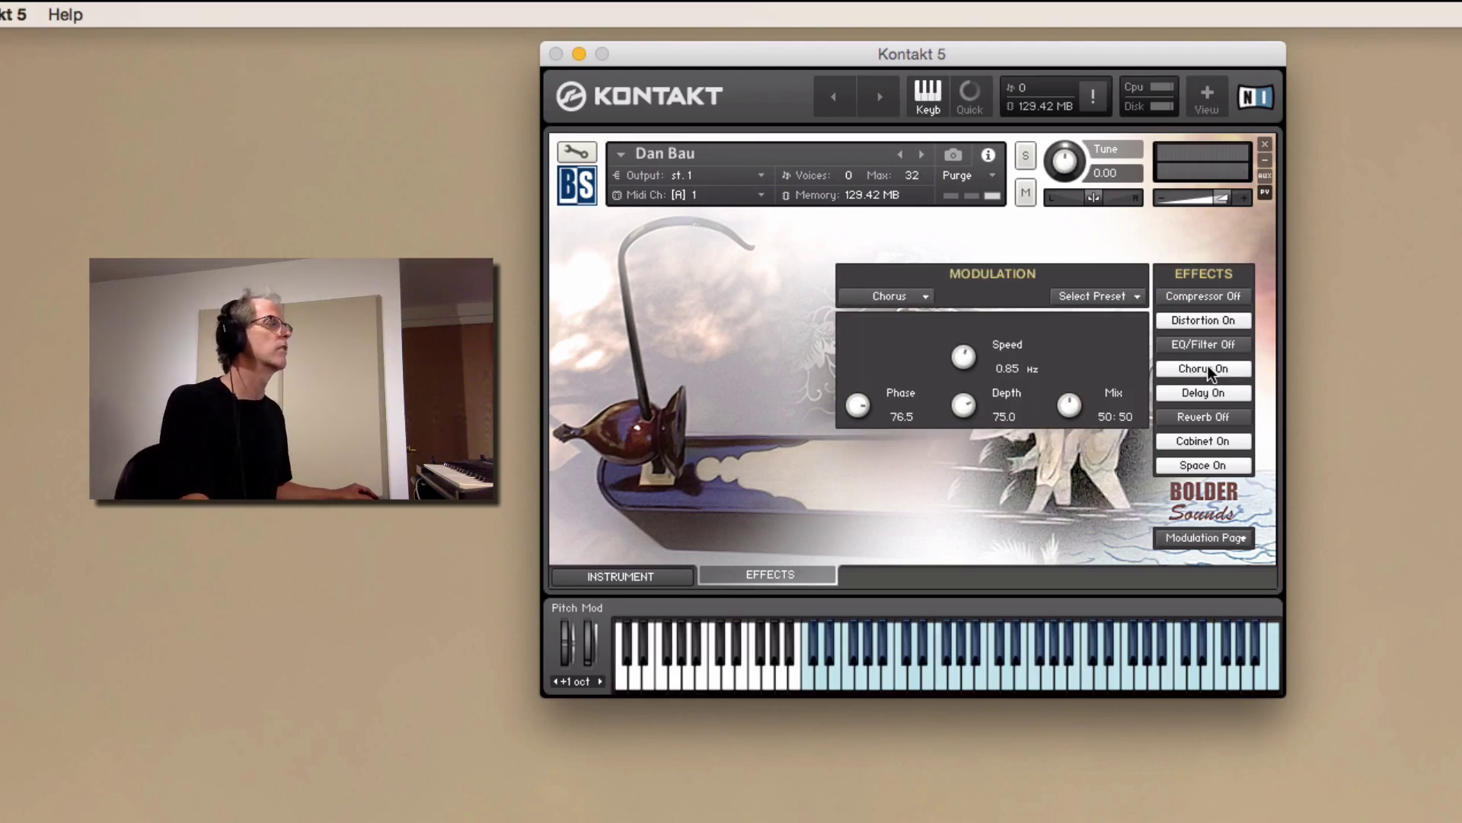
pyautogui.click(1246, 539)
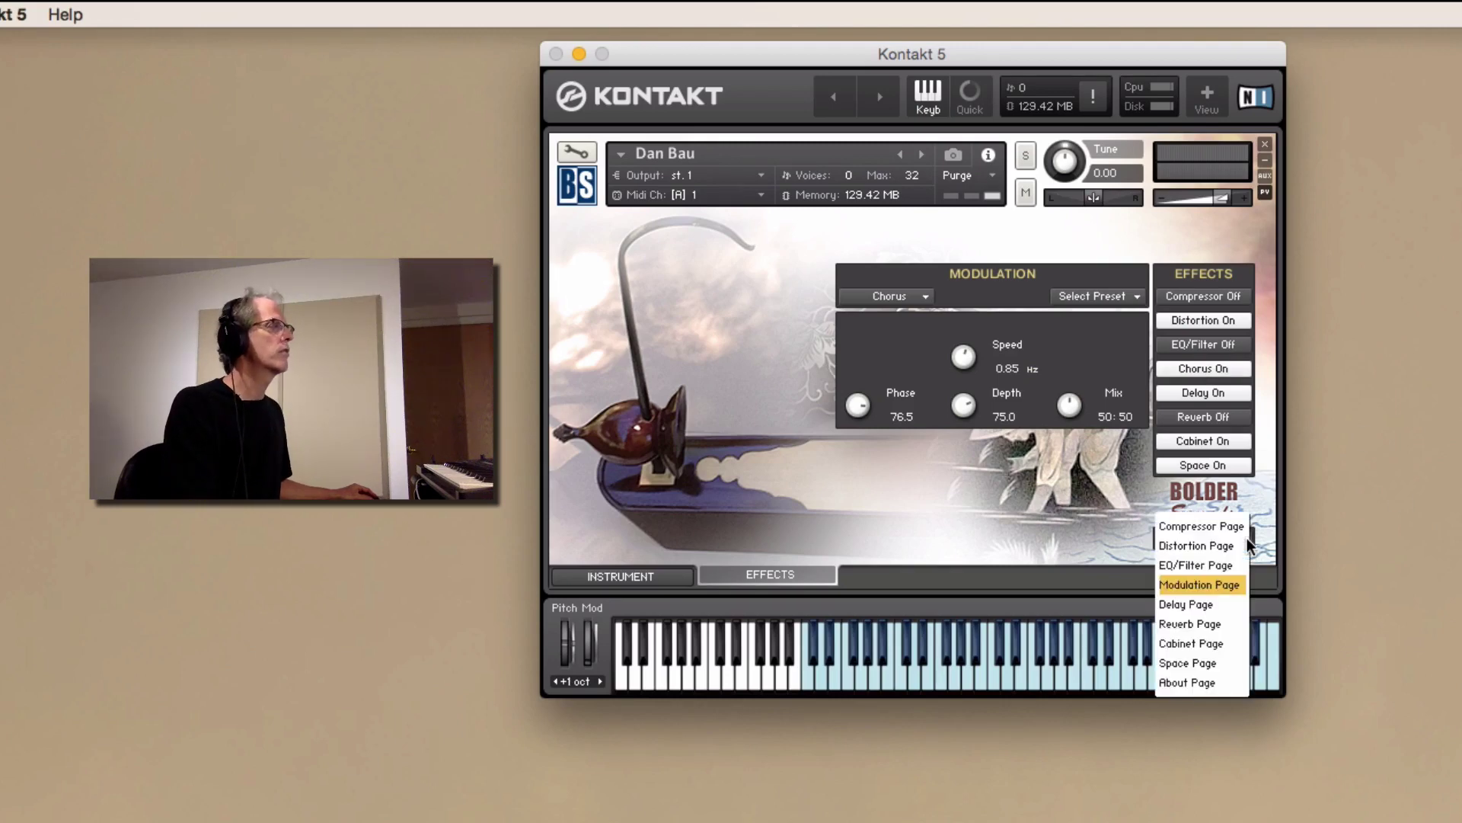
pyautogui.click(1213, 641)
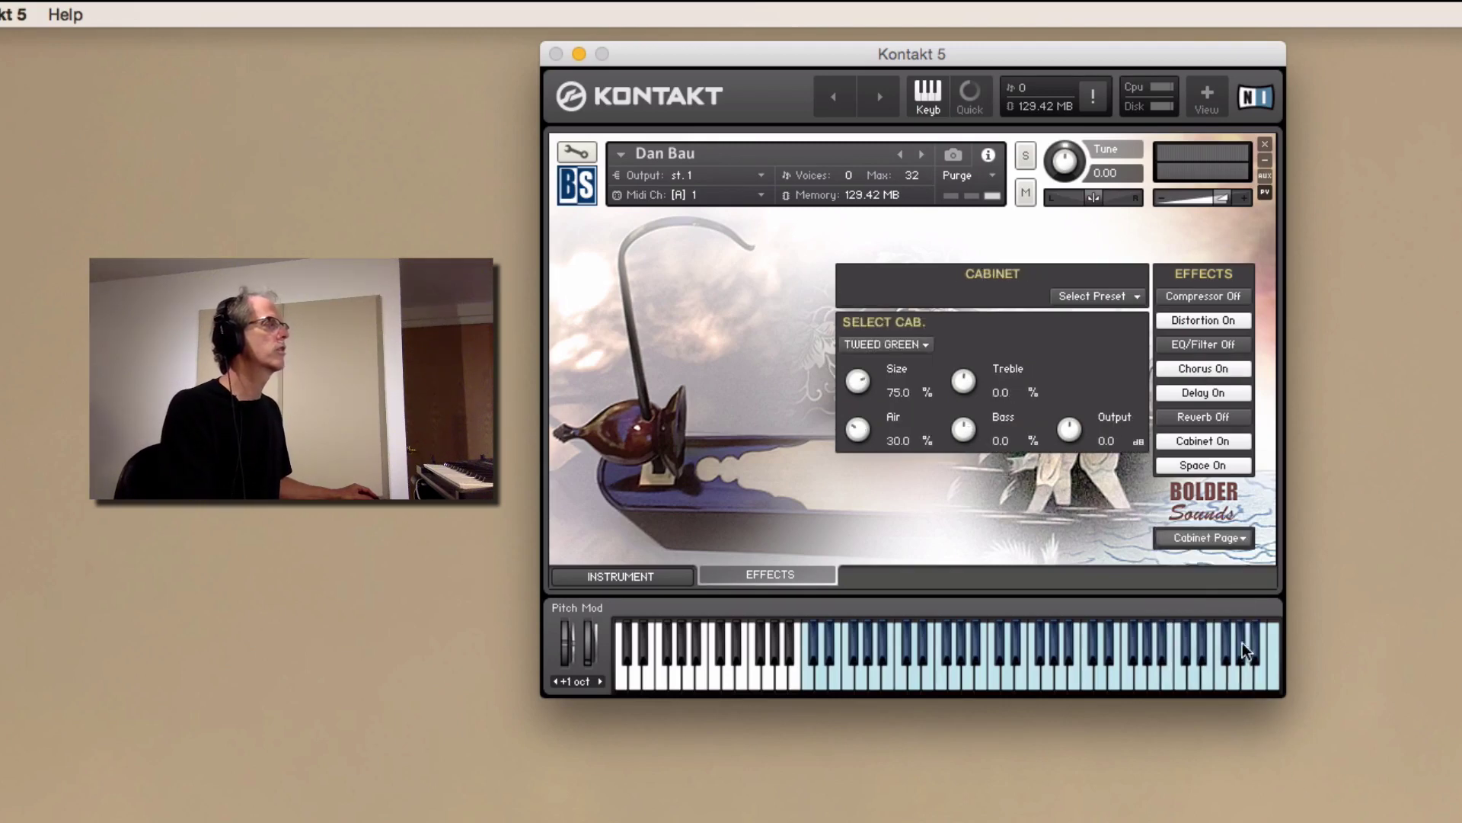